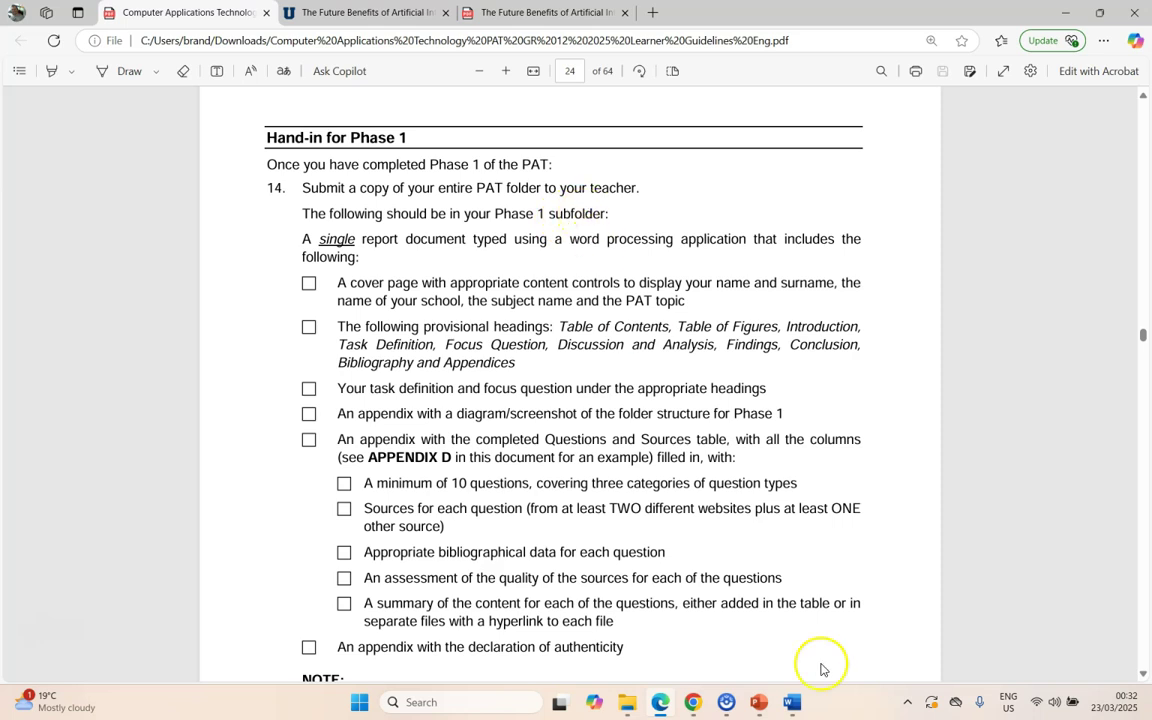
# - Browse the Phase 1 folder's Report and Sources subfolders and open Report to find Phase 1 Report
pyautogui.click(628, 703)
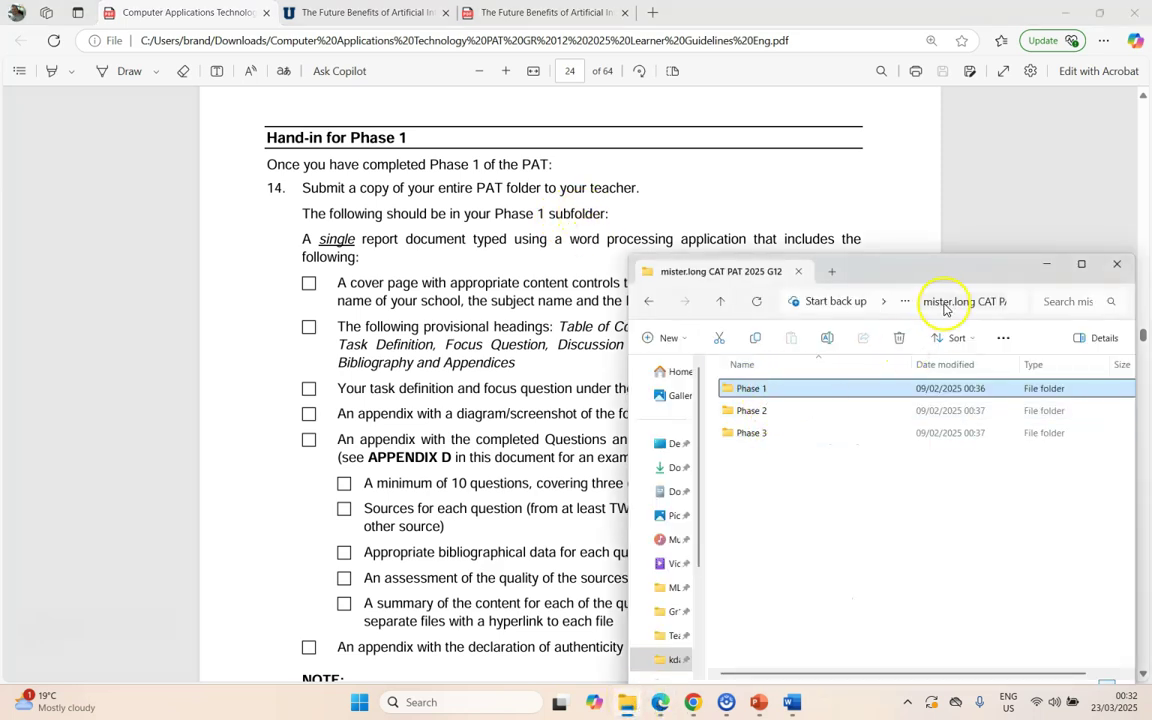
pyautogui.doubleClick(766, 390)
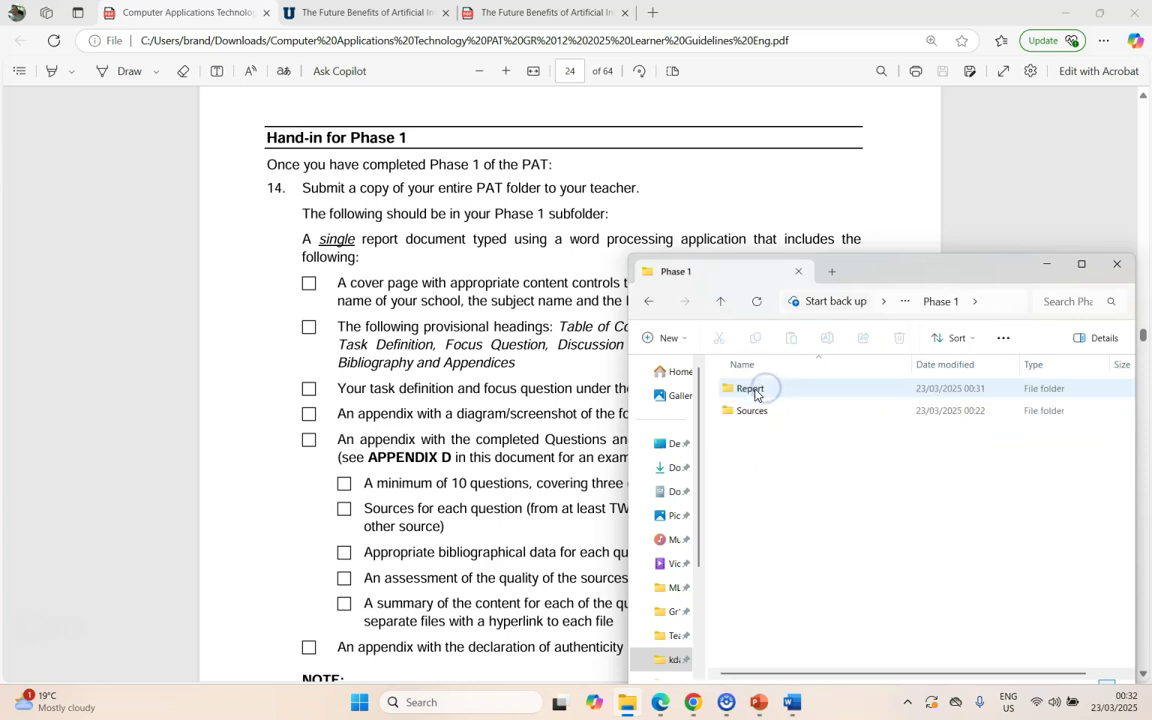
pyautogui.click(755, 392)
pyautogui.click(758, 414)
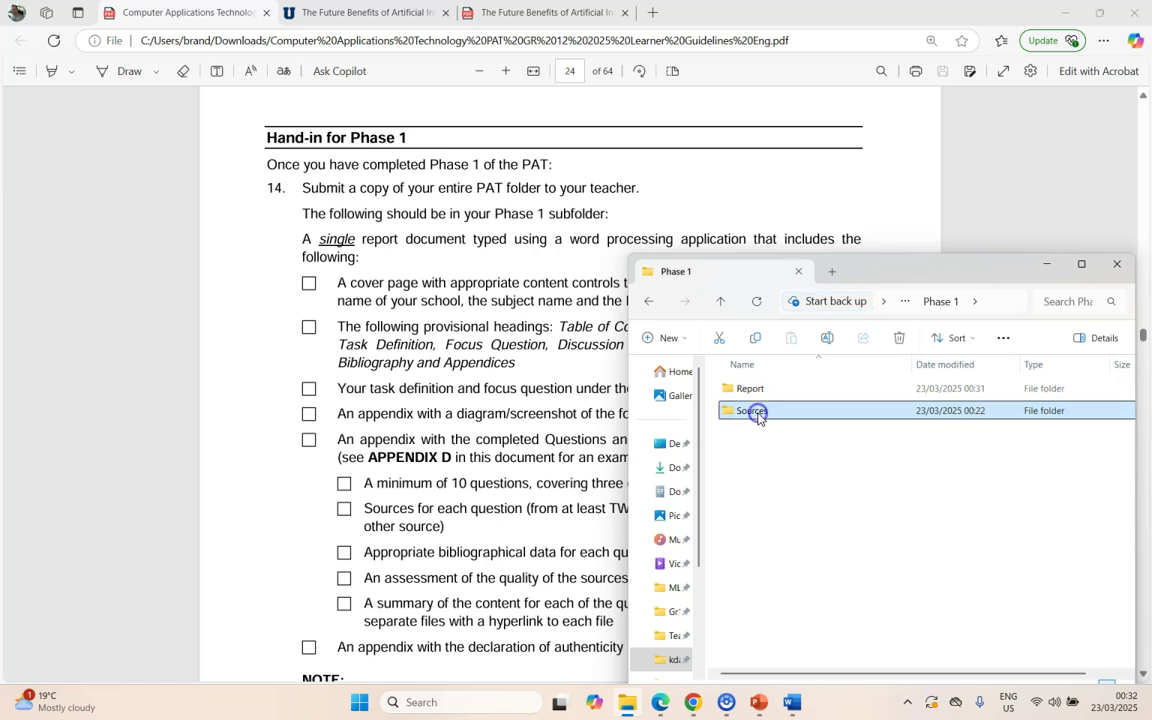
pyautogui.click(758, 389)
pyautogui.doubleClick(767, 393)
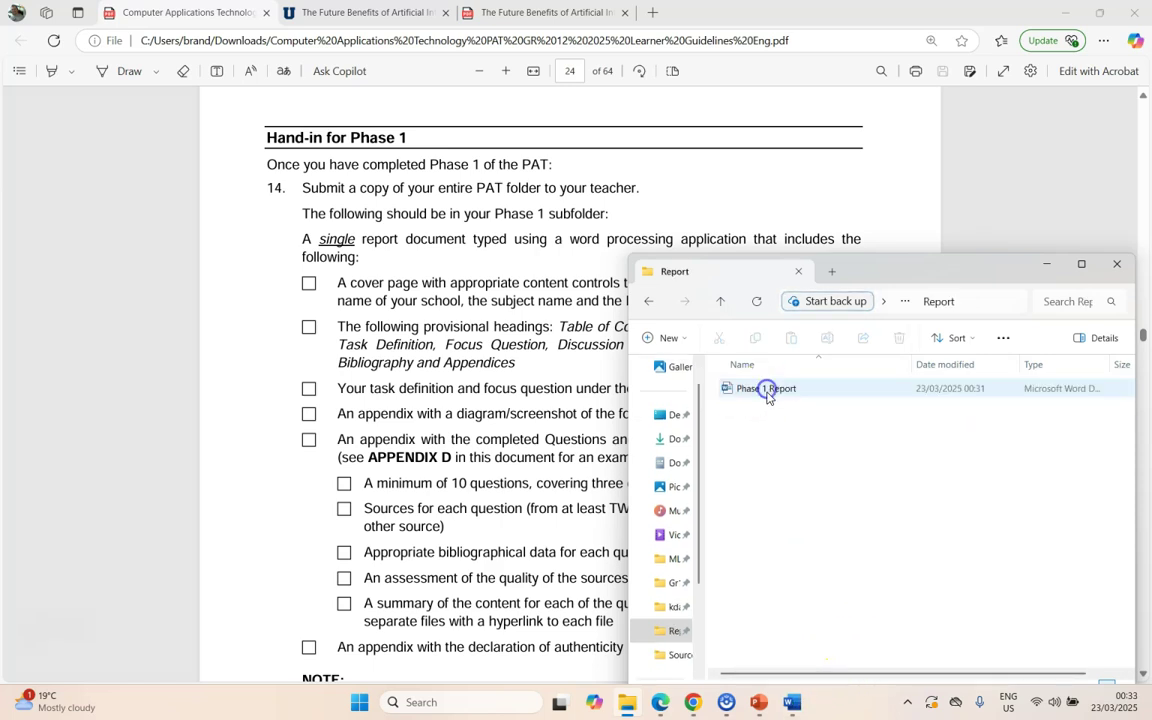
pyautogui.click(497, 237)
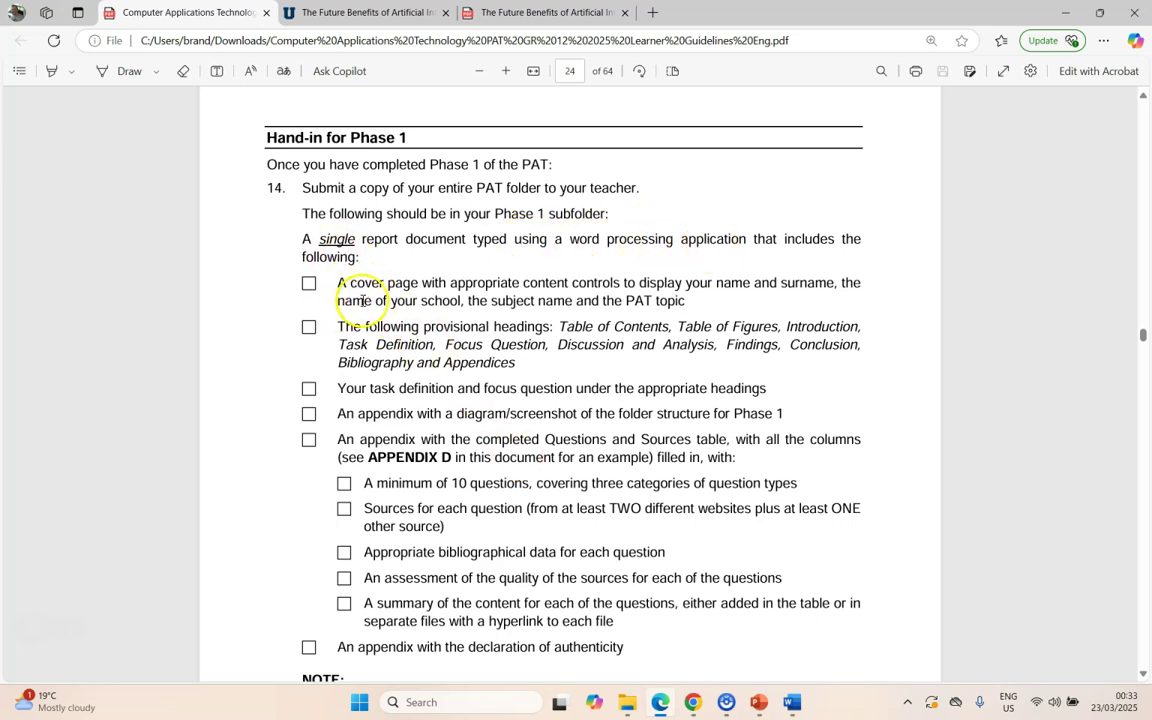
pyautogui.click(793, 706)
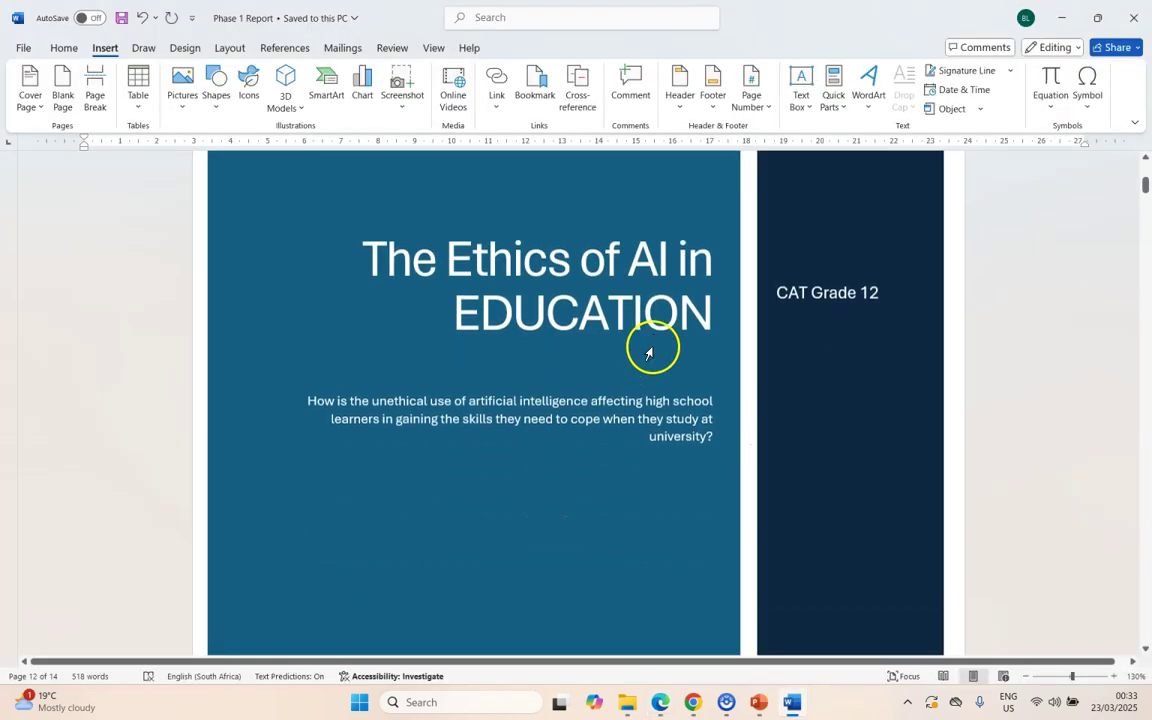
pyautogui.scroll(-3, 653, 345)
pyautogui.scroll(2, 653, 346)
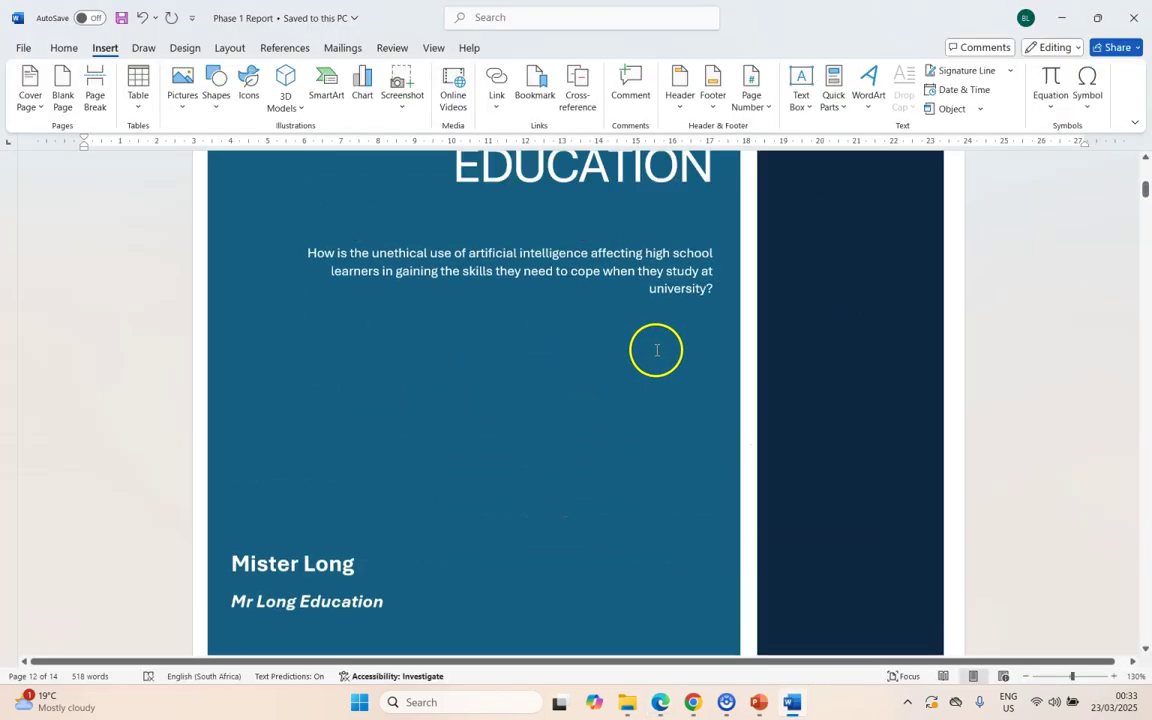
pyautogui.click(341, 255)
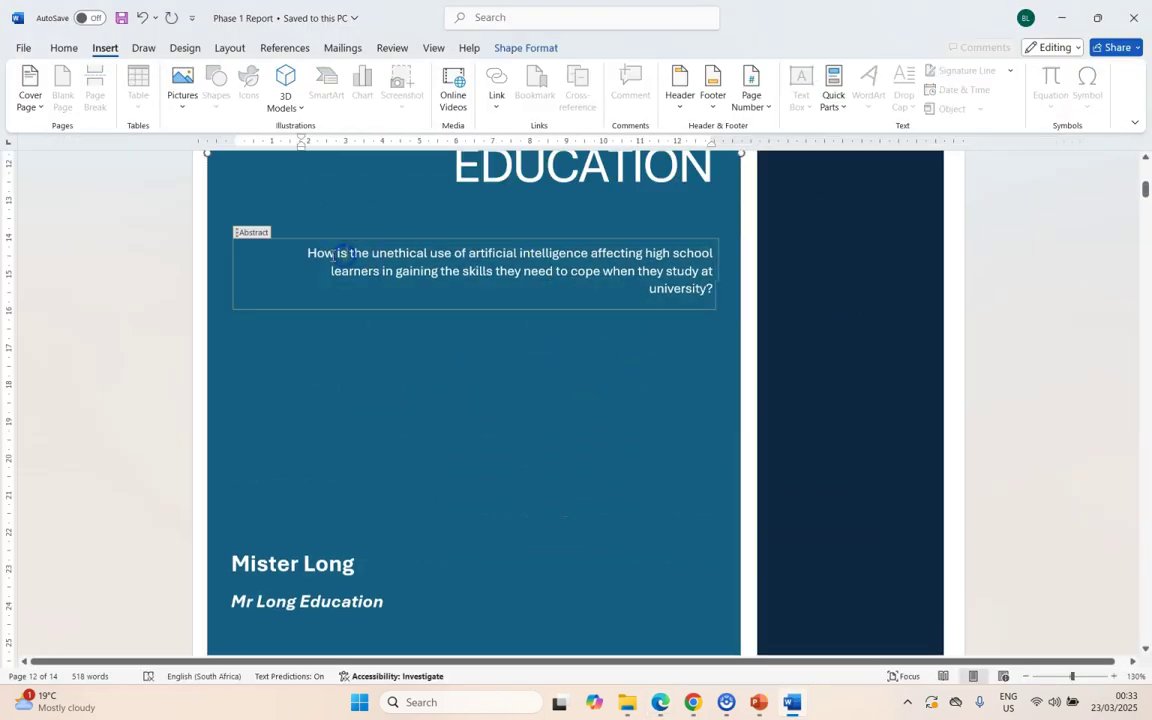
pyautogui.moveTo(308, 252); pyautogui.dragTo(713, 295)
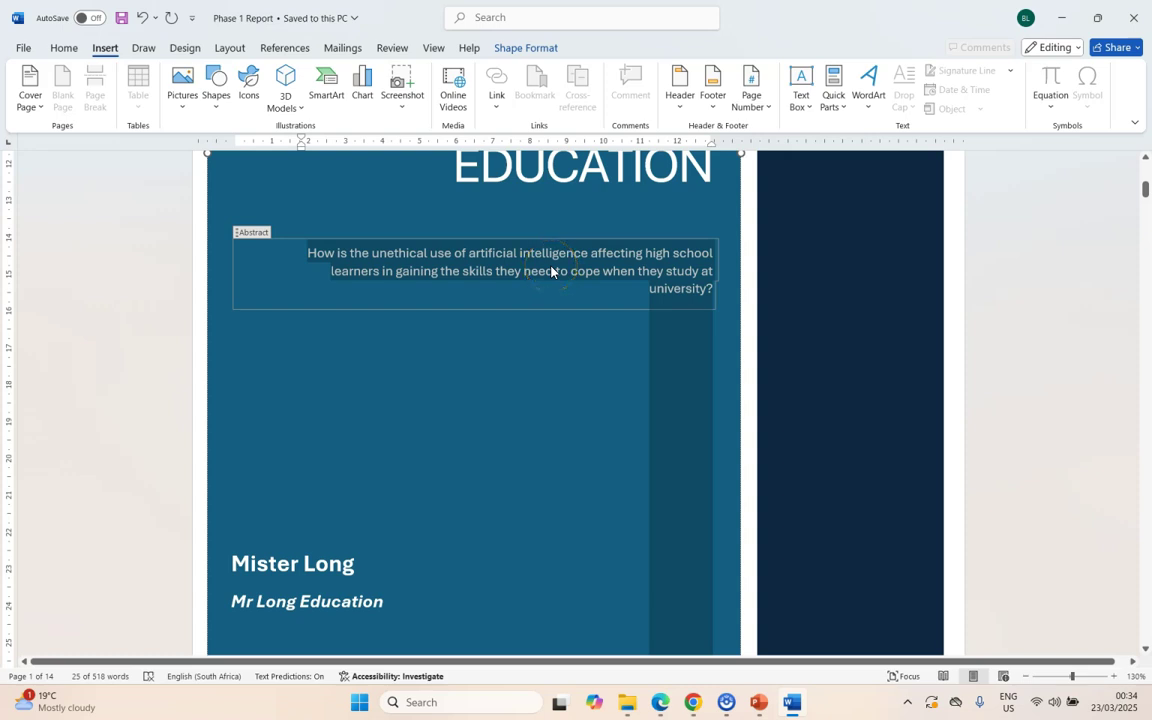
pyautogui.scroll(2, 548, 268)
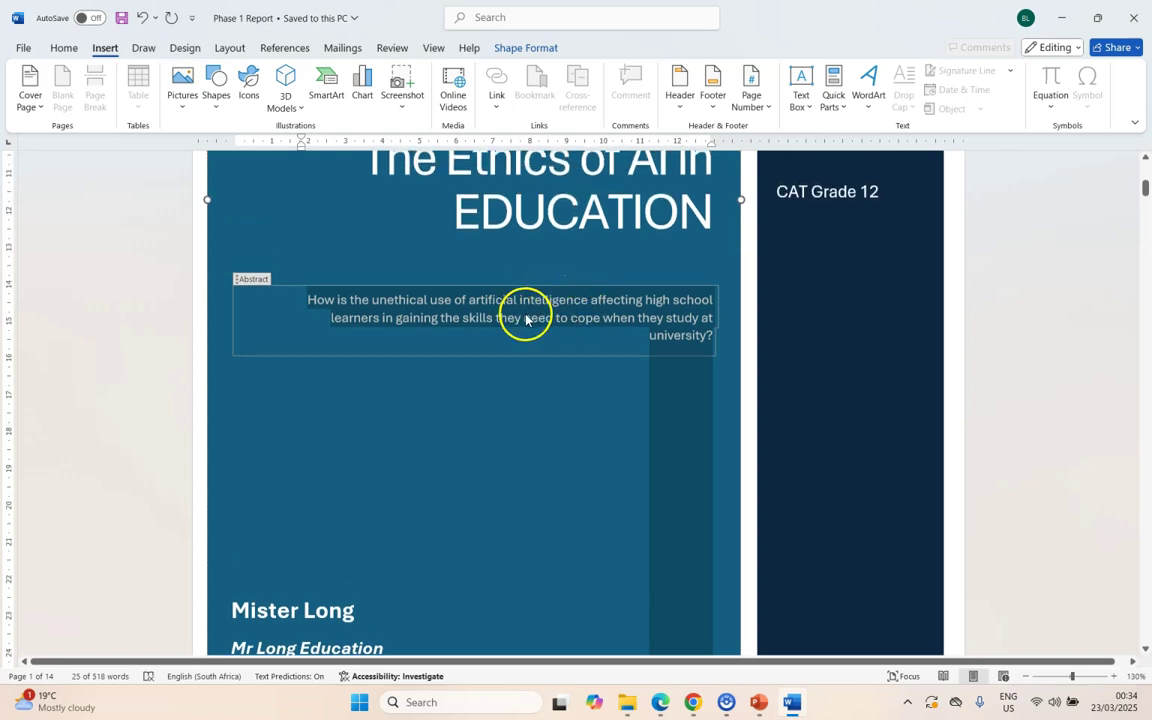
pyautogui.scroll(1, 521, 318)
pyautogui.scroll(1, 522, 316)
pyautogui.scroll(-5, 524, 318)
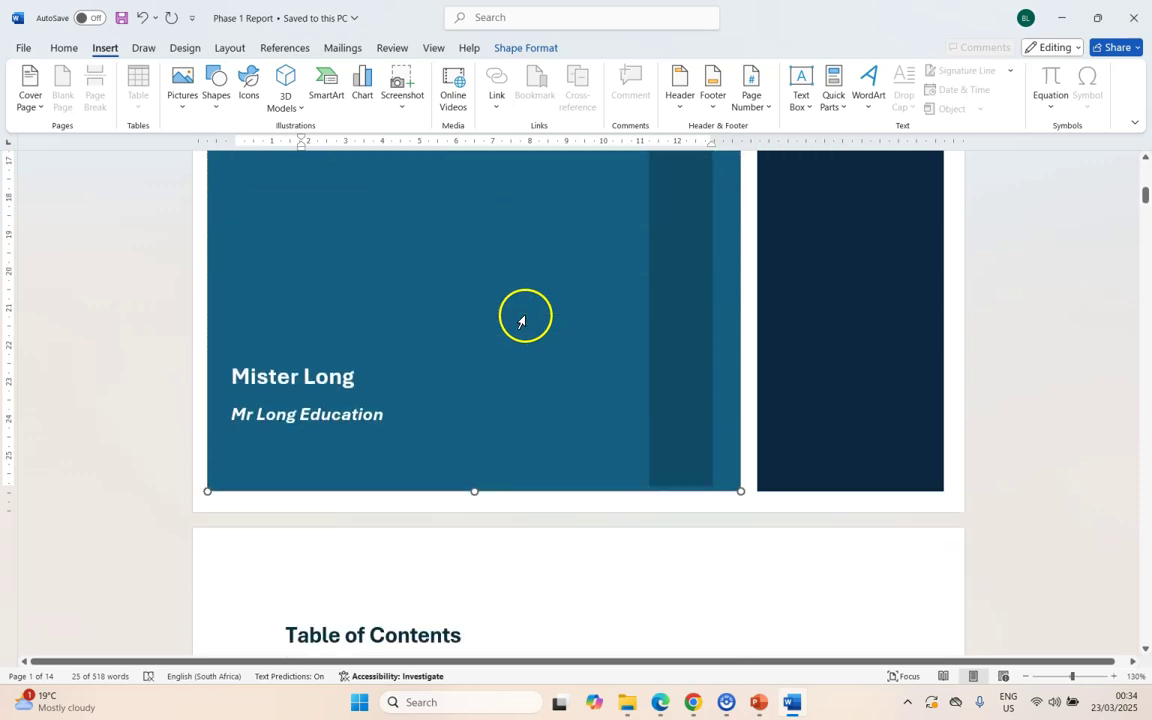
pyautogui.scroll(4, 420, 405)
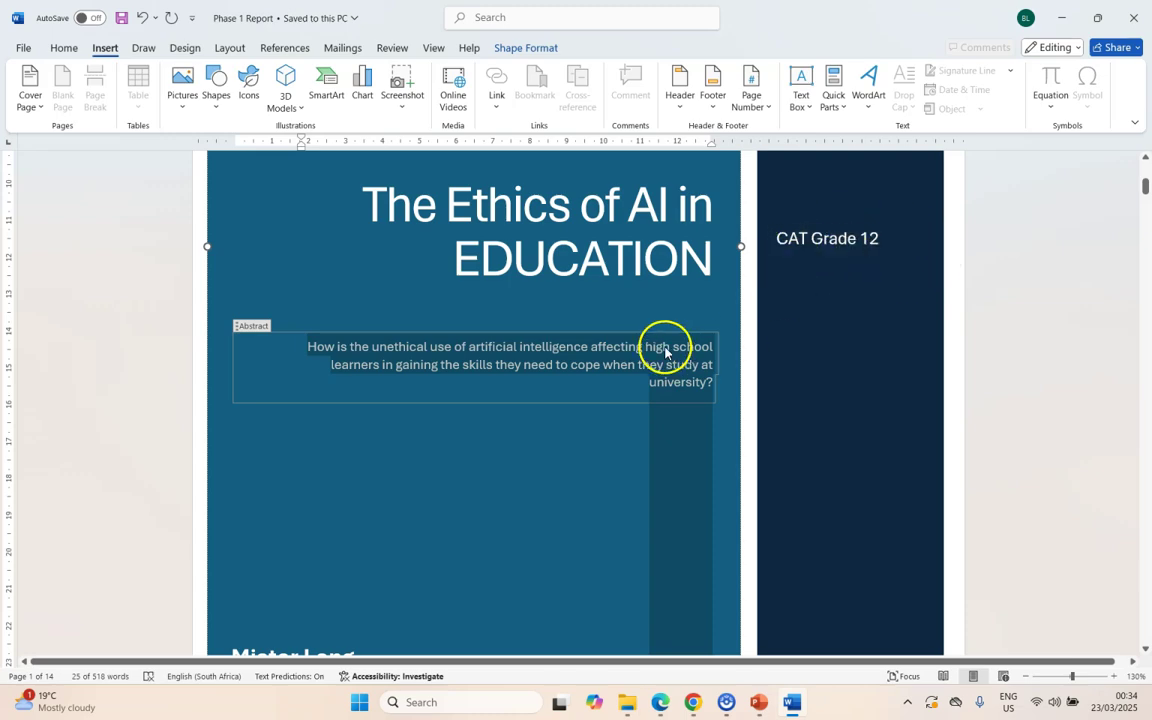
pyautogui.hotkey('alt', 'Tab')
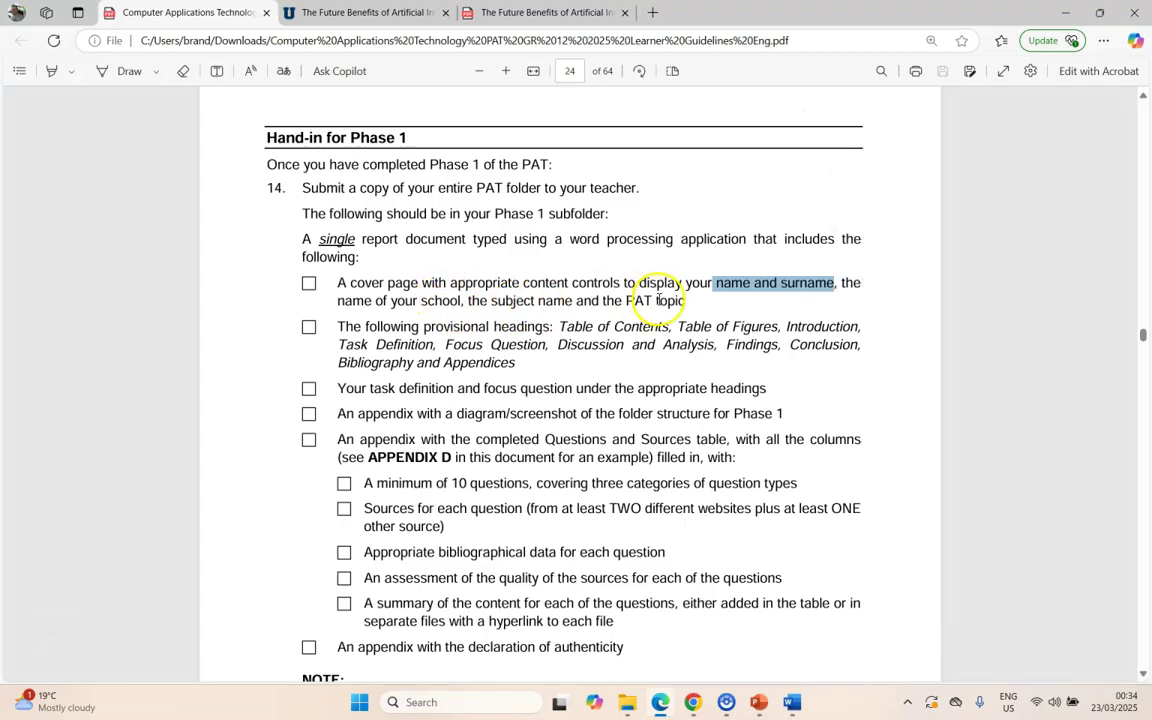
# - Switch to the Word Phase 1 Report and place the cursor in its Table of Contents
pyautogui.click(523, 370)
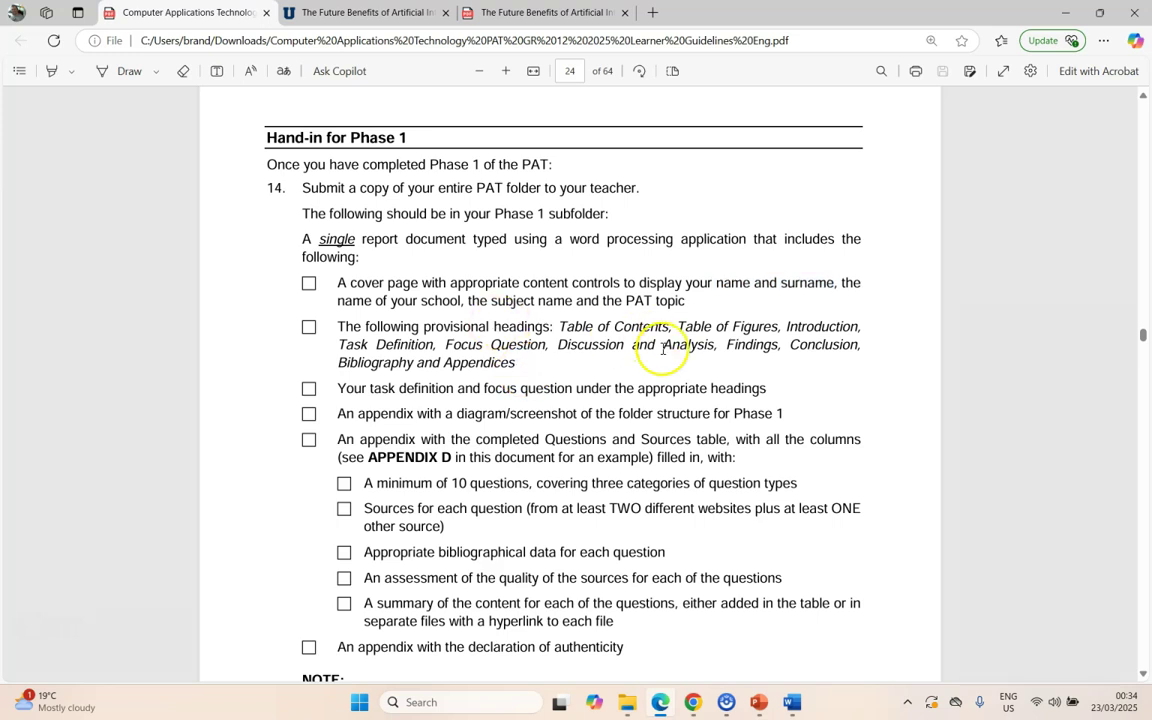
pyautogui.hotkey('alt', 'Tab')
pyautogui.scroll(-5, 600, 386)
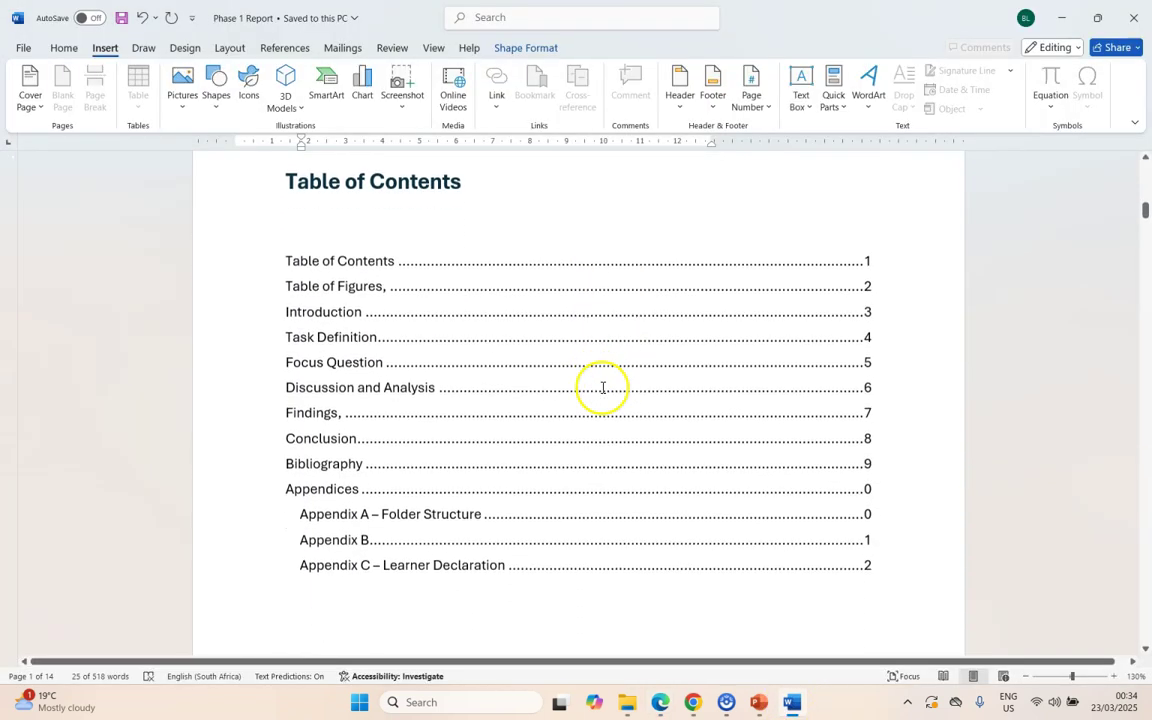
pyautogui.click(413, 235)
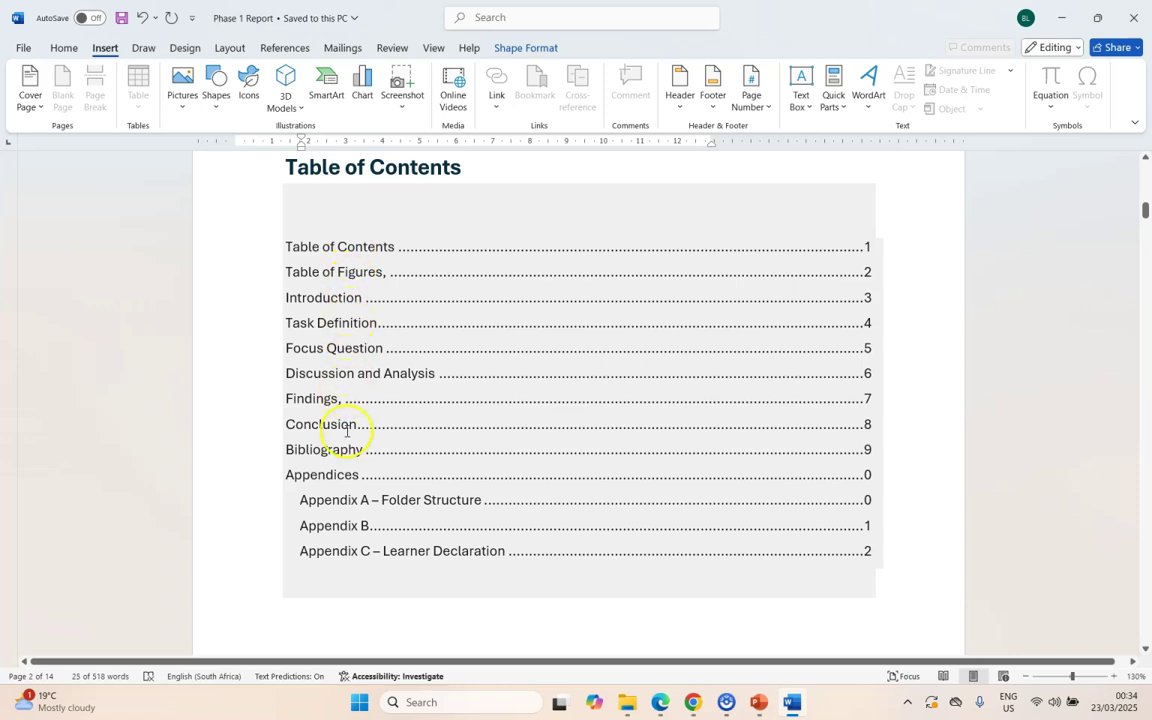
pyautogui.click(467, 635)
pyautogui.click(390, 557)
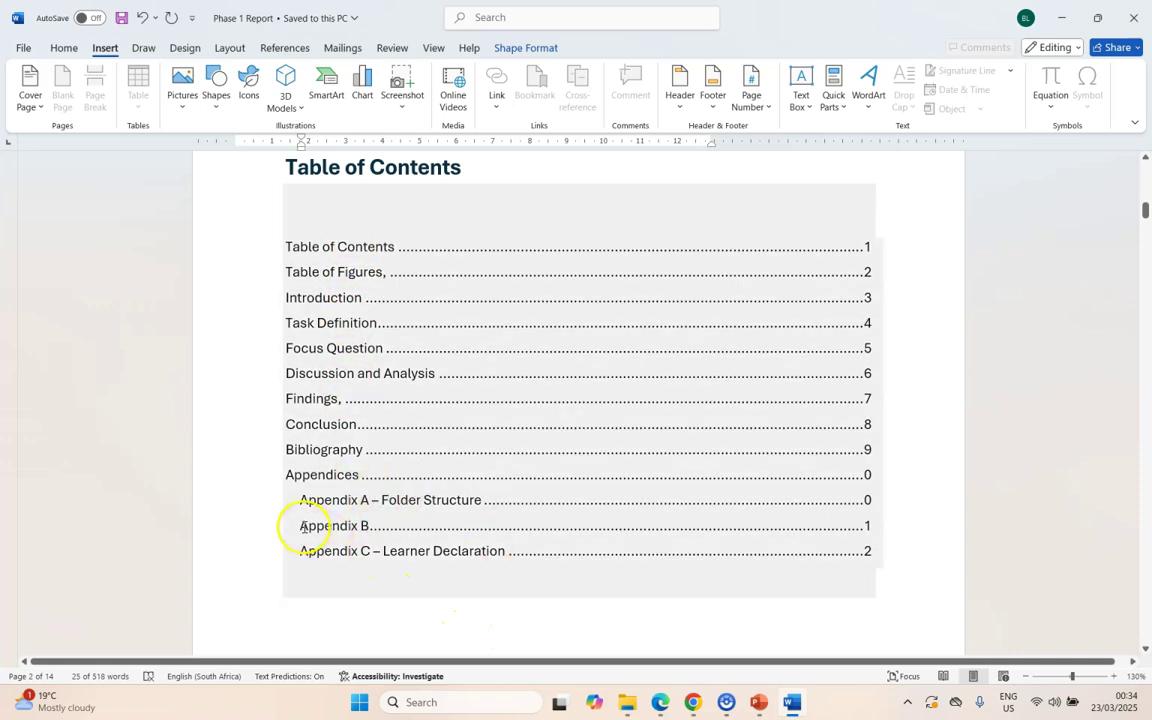
pyautogui.click(530, 348)
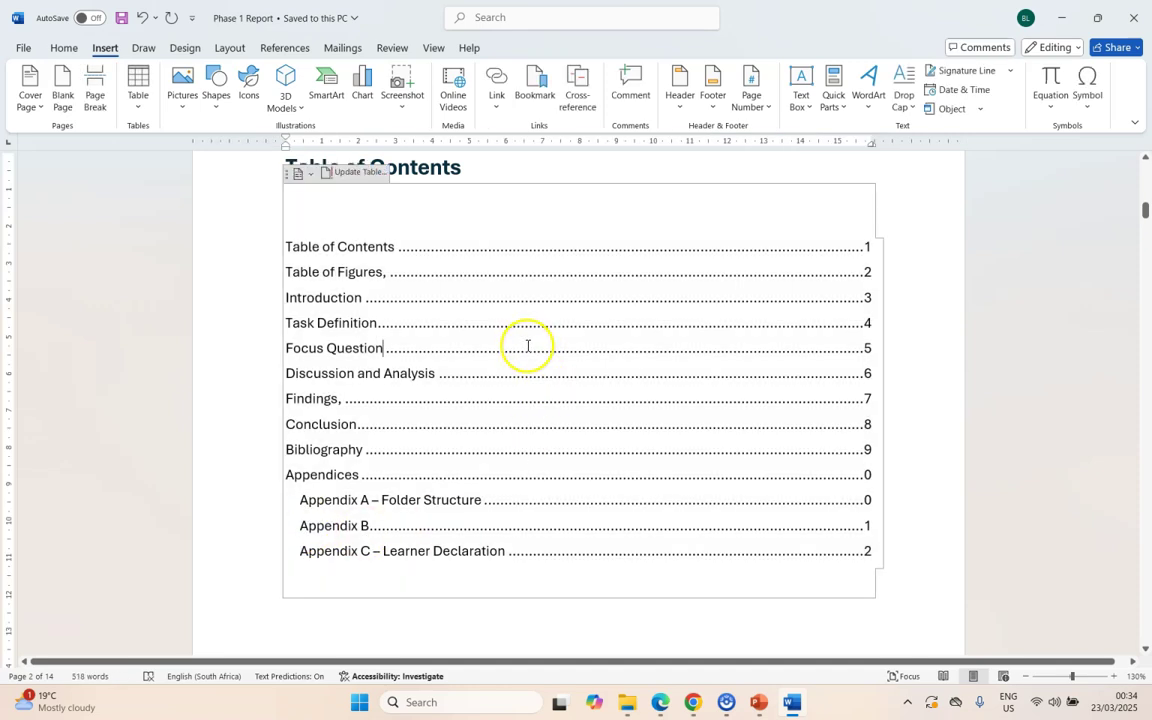
# - Update the entire Table of Contents field so Task Definition sub-questions and Appendix B's title appear
pyautogui.rightClick(527, 346)
pyautogui.click(585, 476)
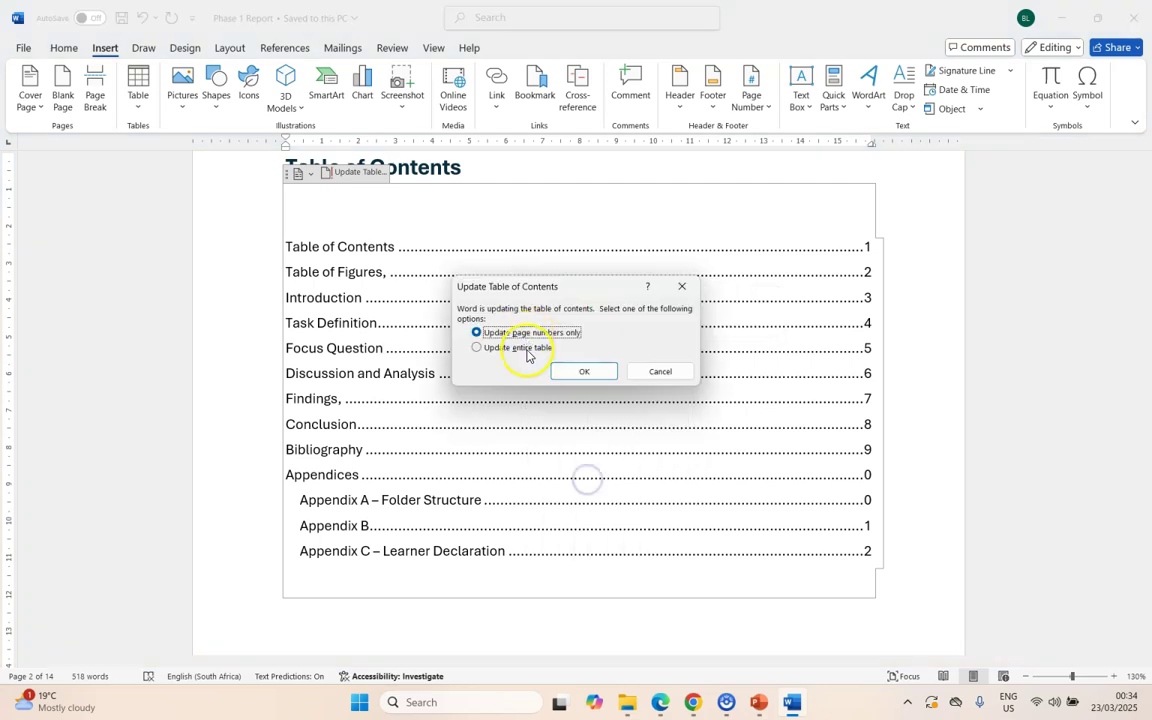
pyautogui.click(522, 347)
pyautogui.click(580, 375)
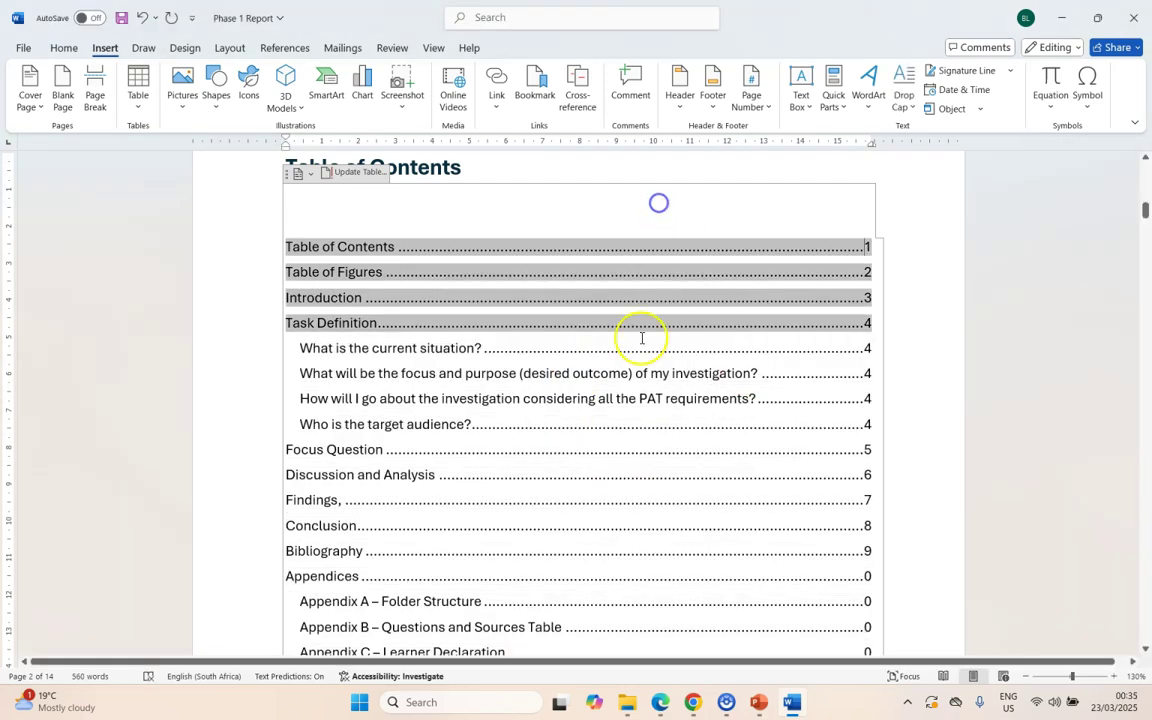
pyautogui.scroll(-3, 499, 476)
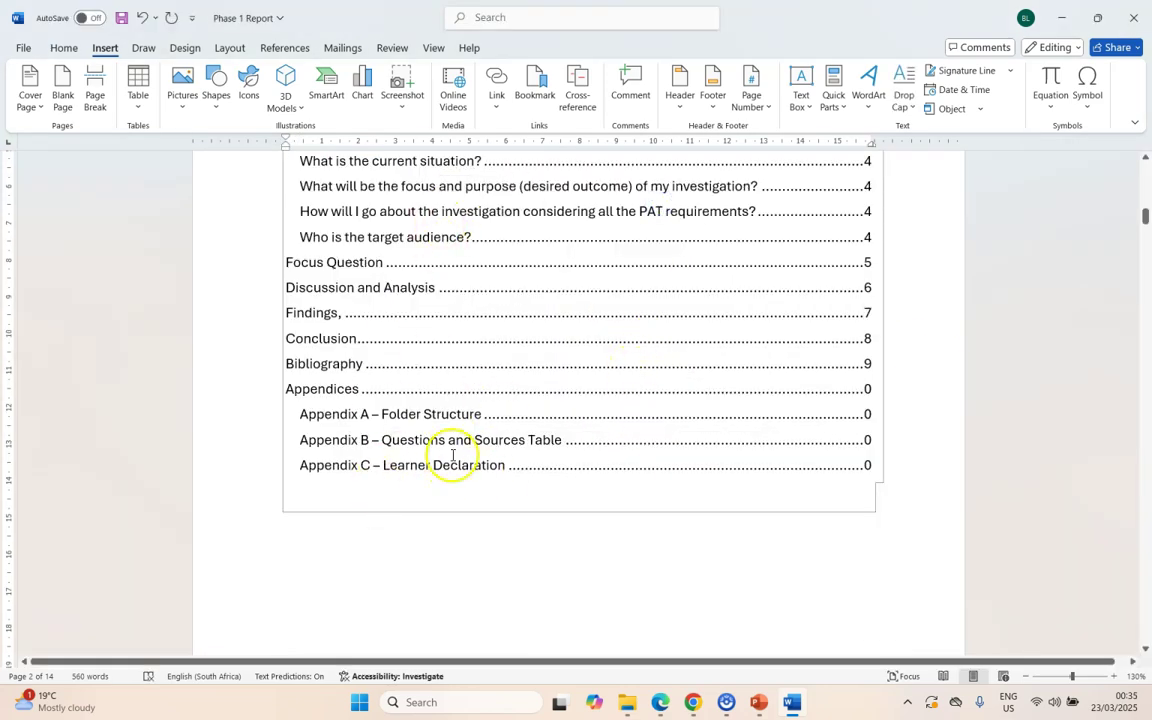
pyautogui.scroll(1, 384, 533)
pyautogui.scroll(2, 404, 424)
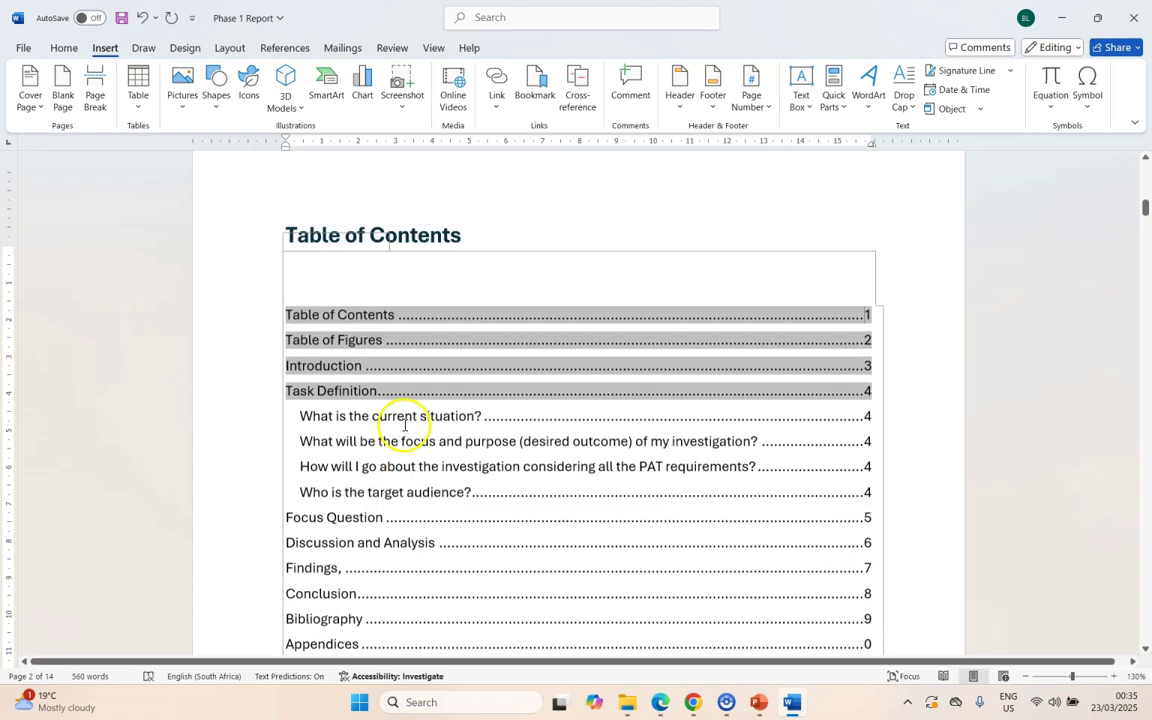
pyautogui.click(660, 702)
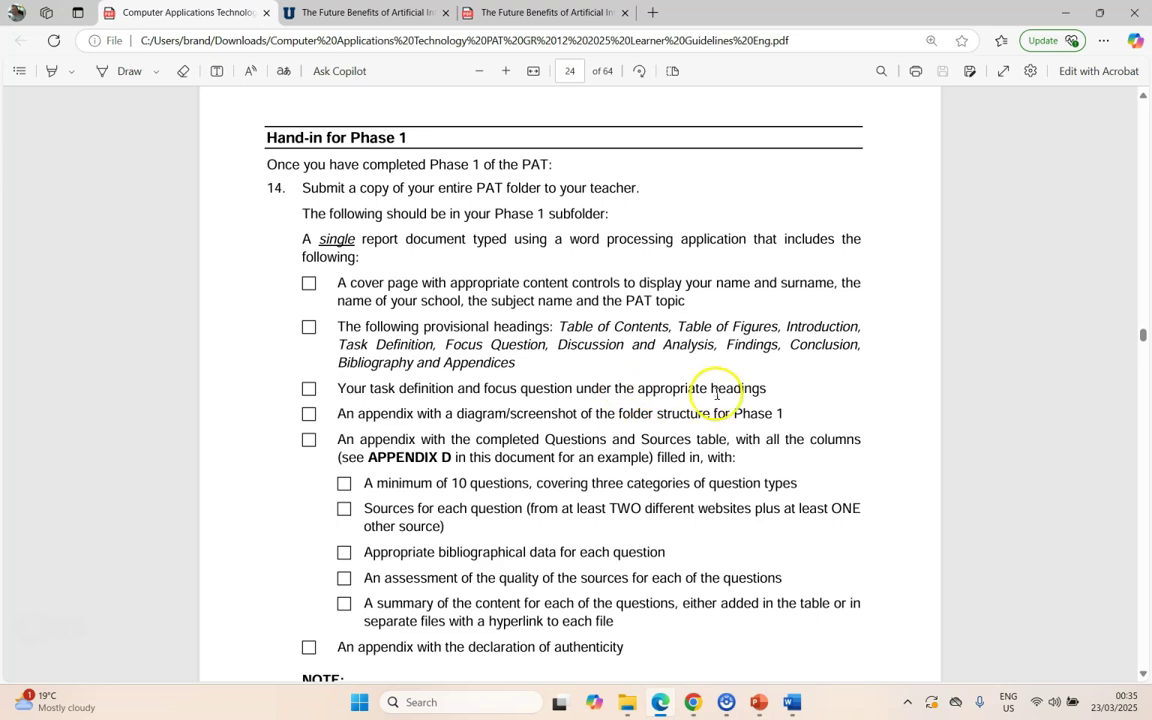
pyautogui.hotkey('alt', 'Tab')
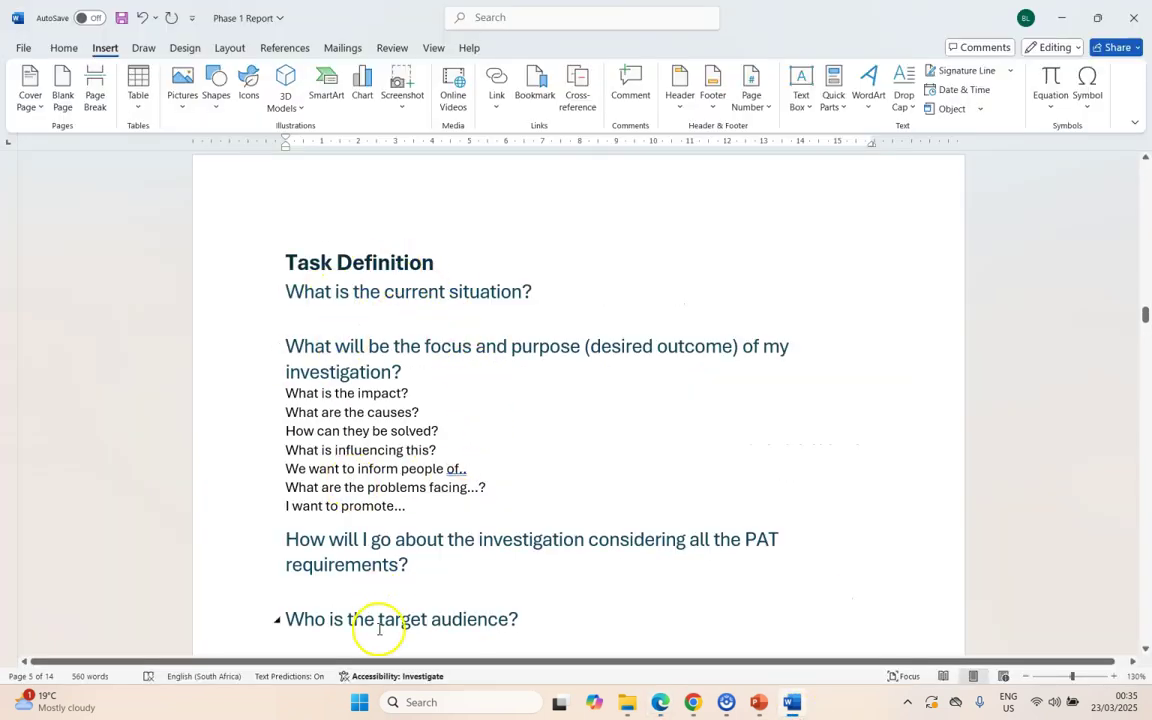
pyautogui.scroll(-2, 379, 628)
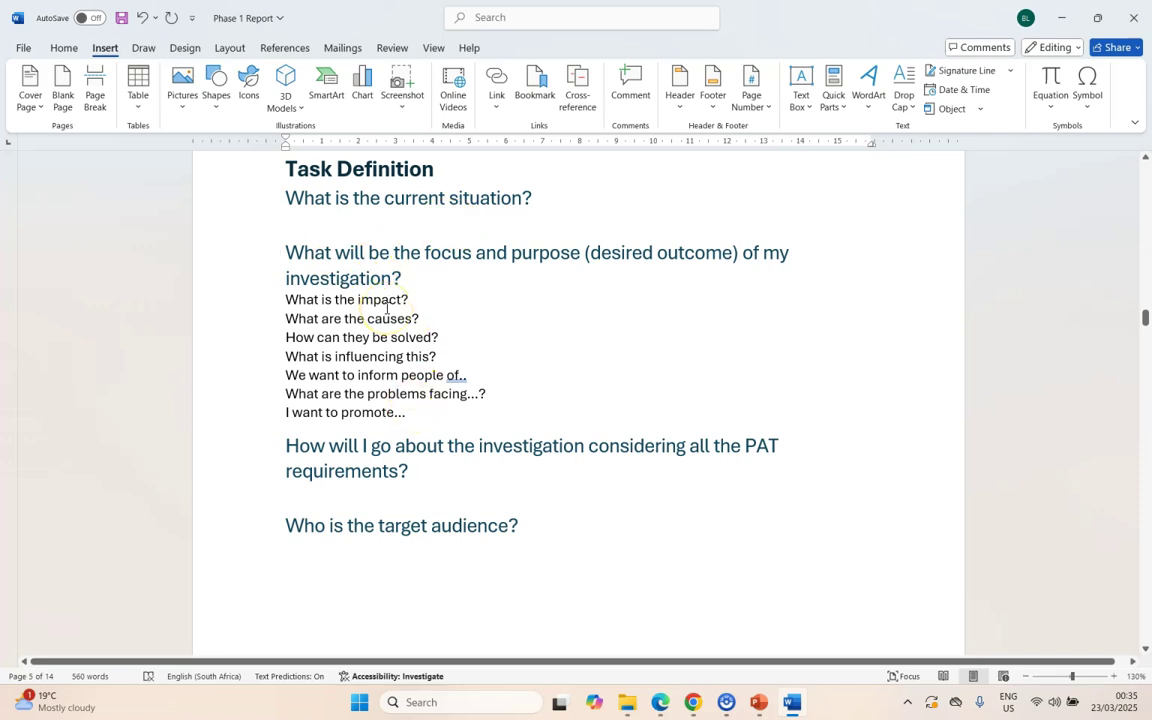
pyautogui.scroll(-10, 390, 316)
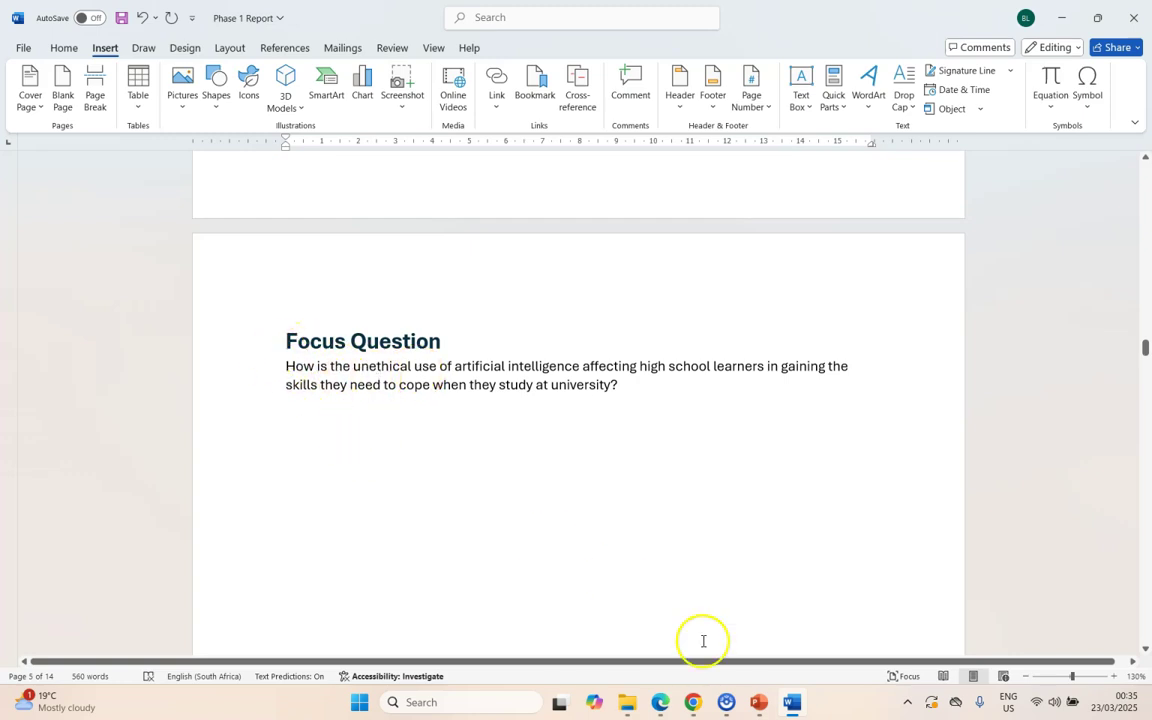
pyautogui.click(660, 702)
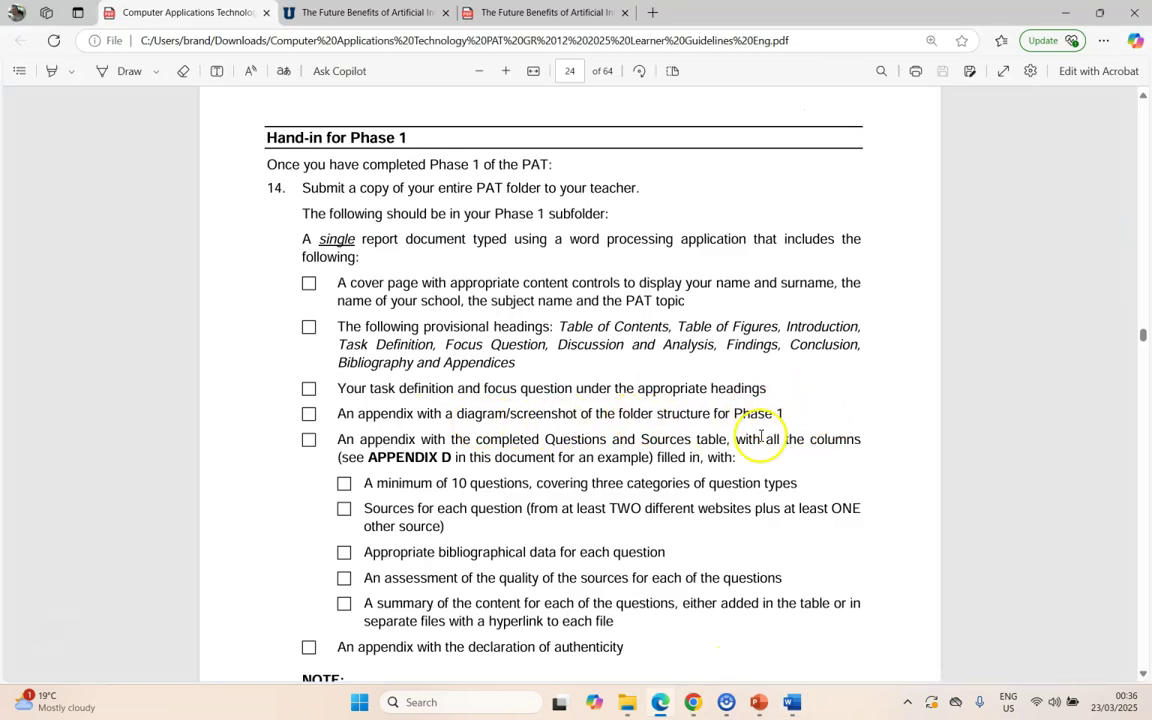
# - Scroll to the Appendix A SmartArt and inspect the empty text boxes beside Phase 1
pyautogui.click(792, 702)
pyautogui.scroll(-5, 627, 455)
pyautogui.moveTo(1144, 395); pyautogui.dragTo(1148, 532)
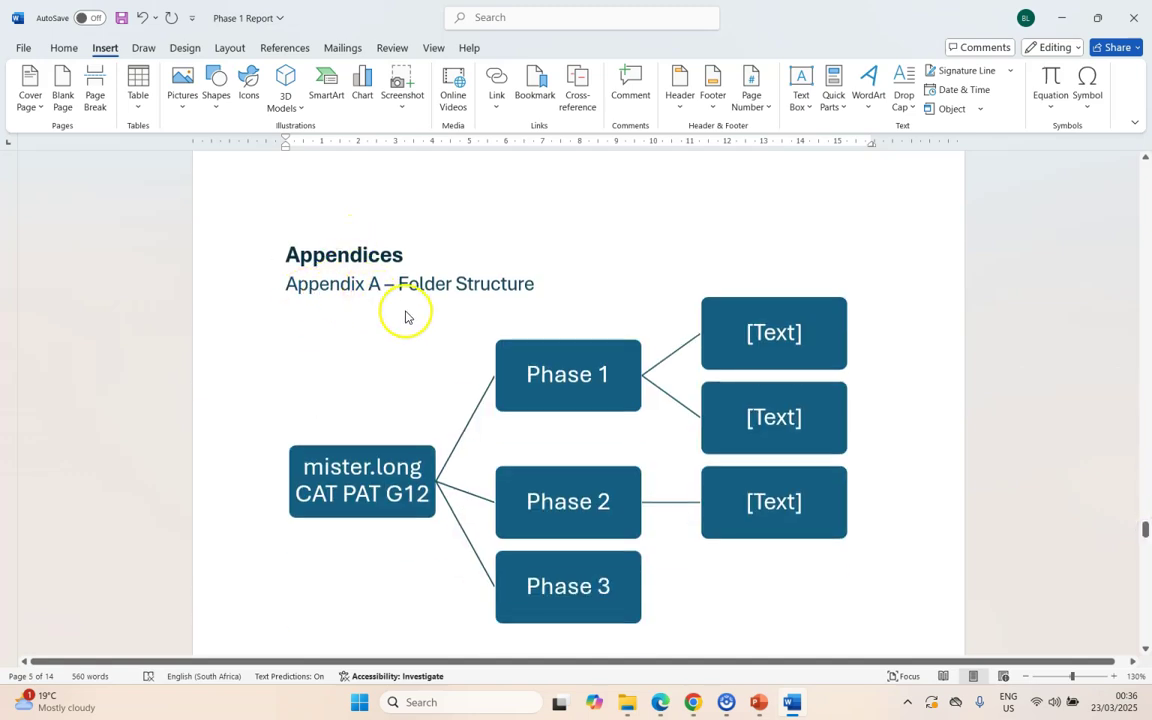
pyautogui.scroll(-1, 398, 324)
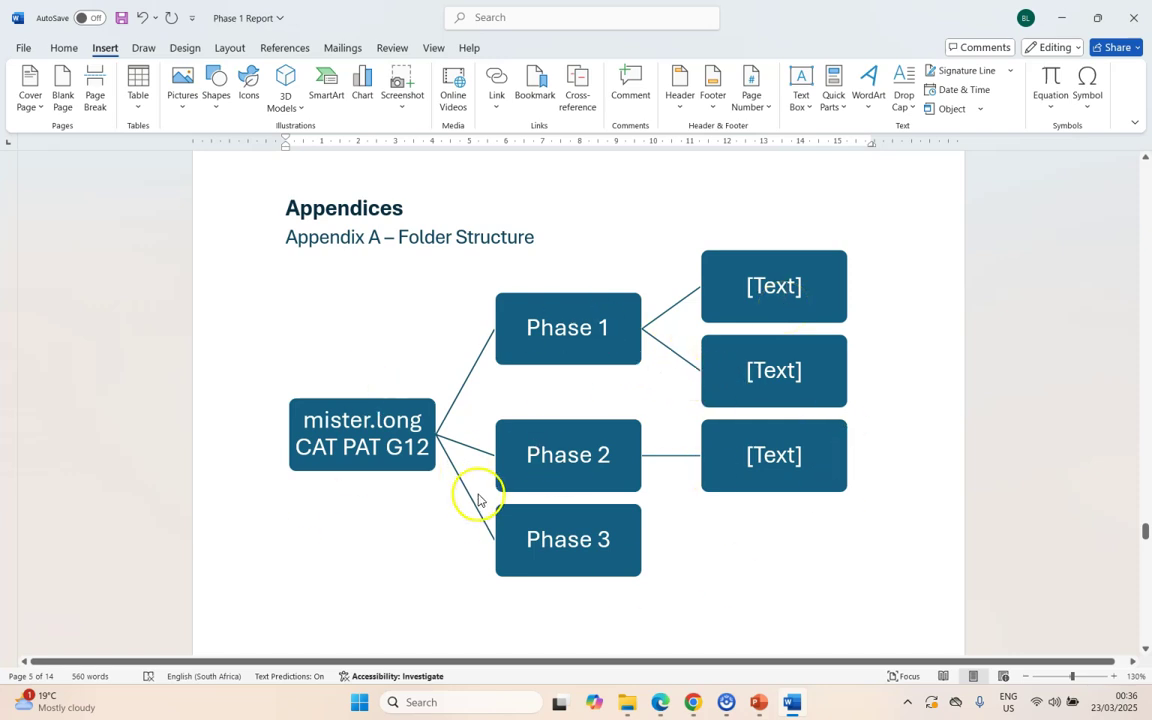
pyautogui.click(784, 288)
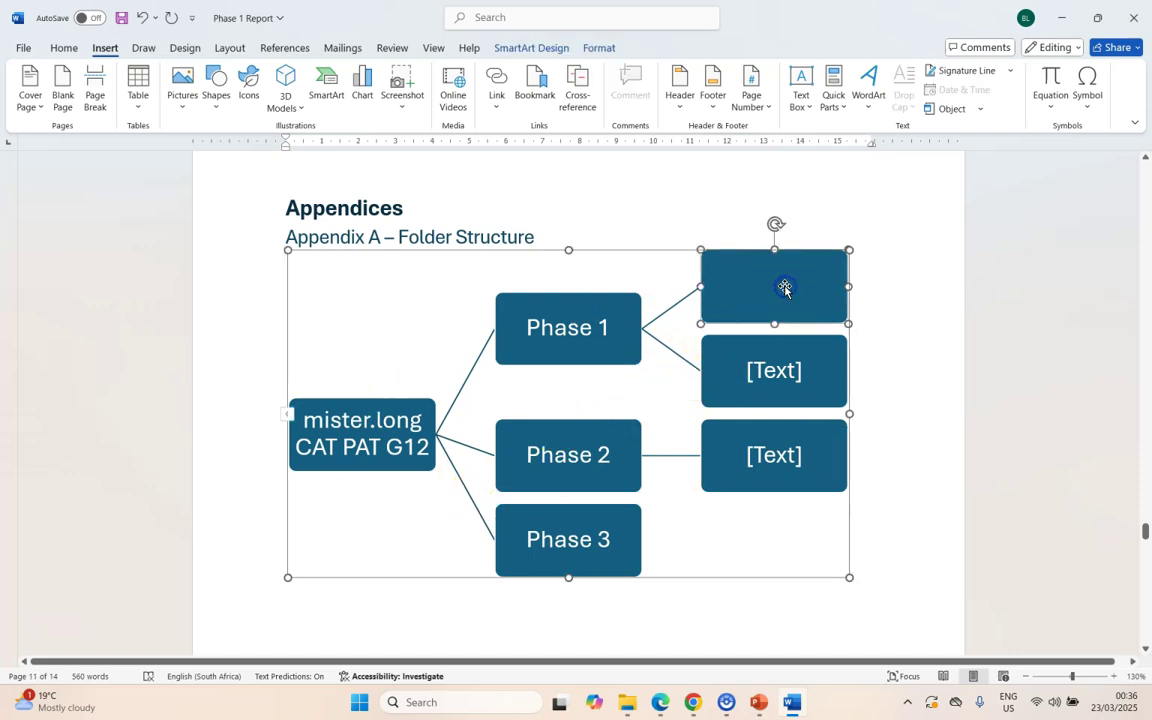
pyautogui.click(774, 384)
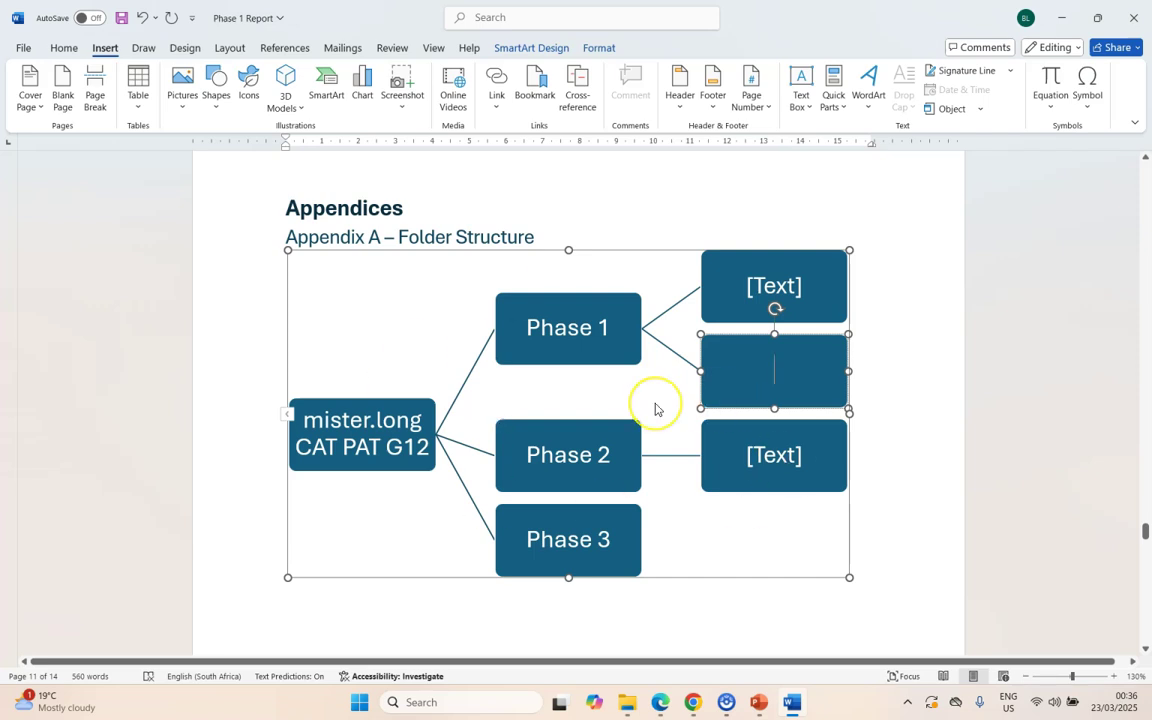
pyautogui.hotkey('alt', 'Tab')
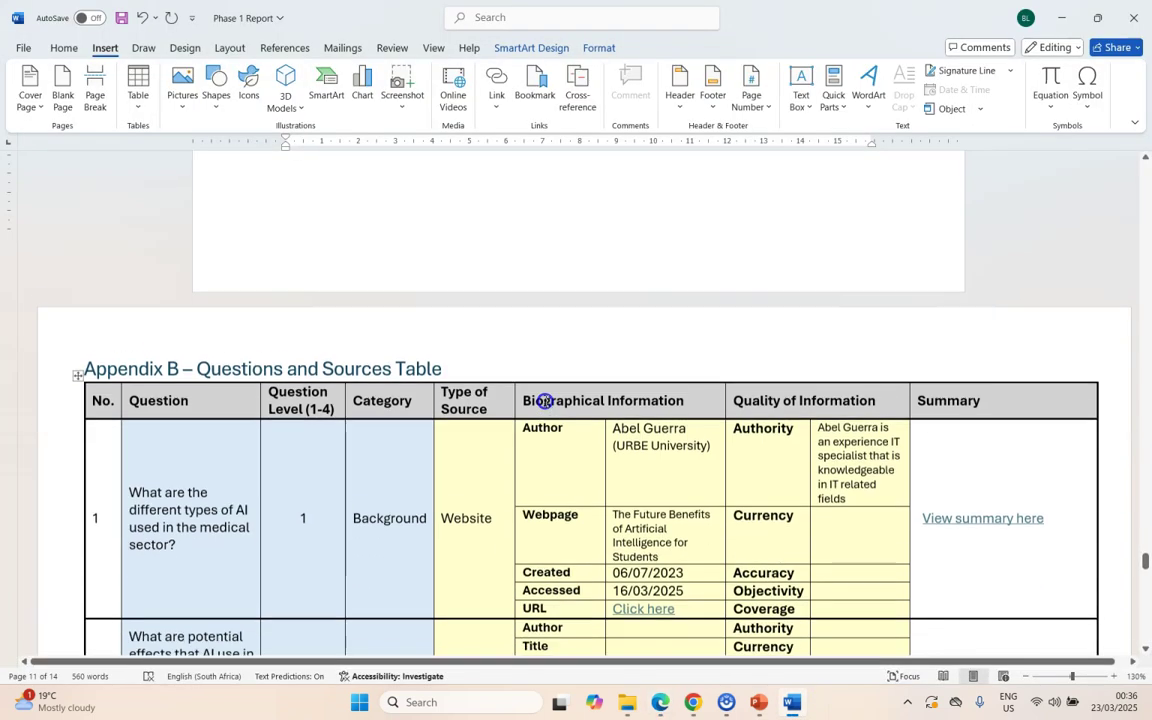
# - Glance at the report's Appendix B table, then go back to the checklist
pyautogui.hotkey('alt', 'Tab')
pyautogui.scroll(-5, 545, 401)
pyautogui.scroll(-2, 545, 401)
pyautogui.click(655, 697)
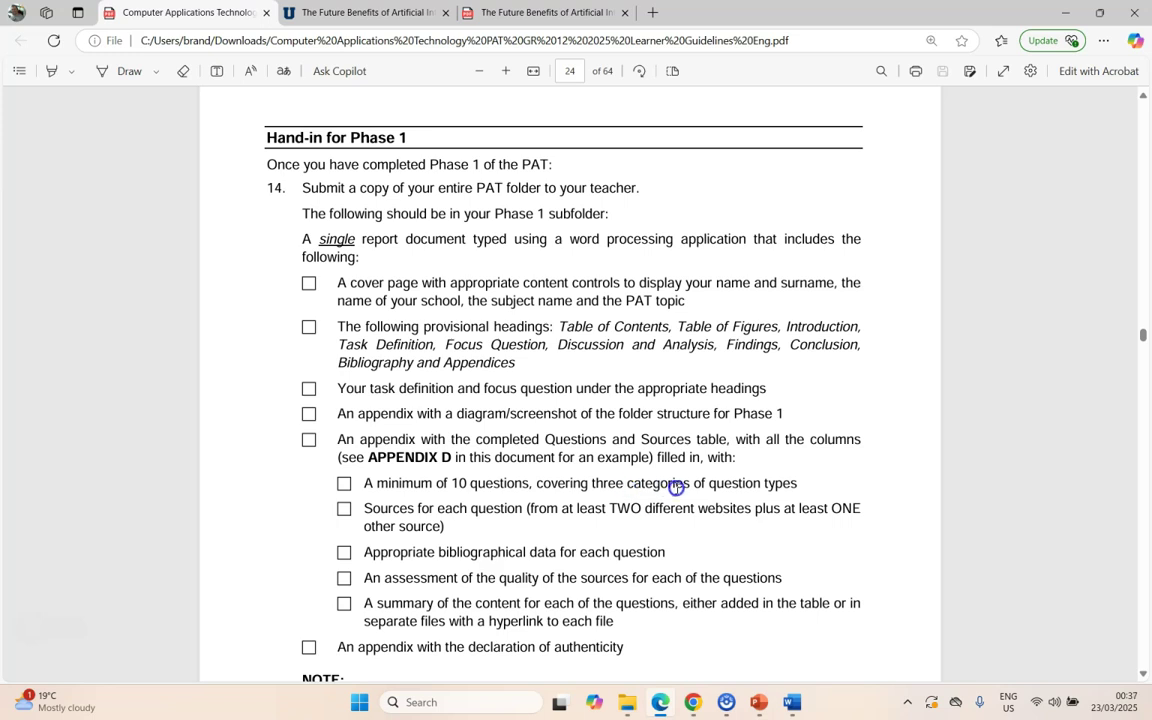
# - Read through the Appendix B Questions and Sources table row by row, then bring up the project folder
pyautogui.hotkey('alt', 'Tab')
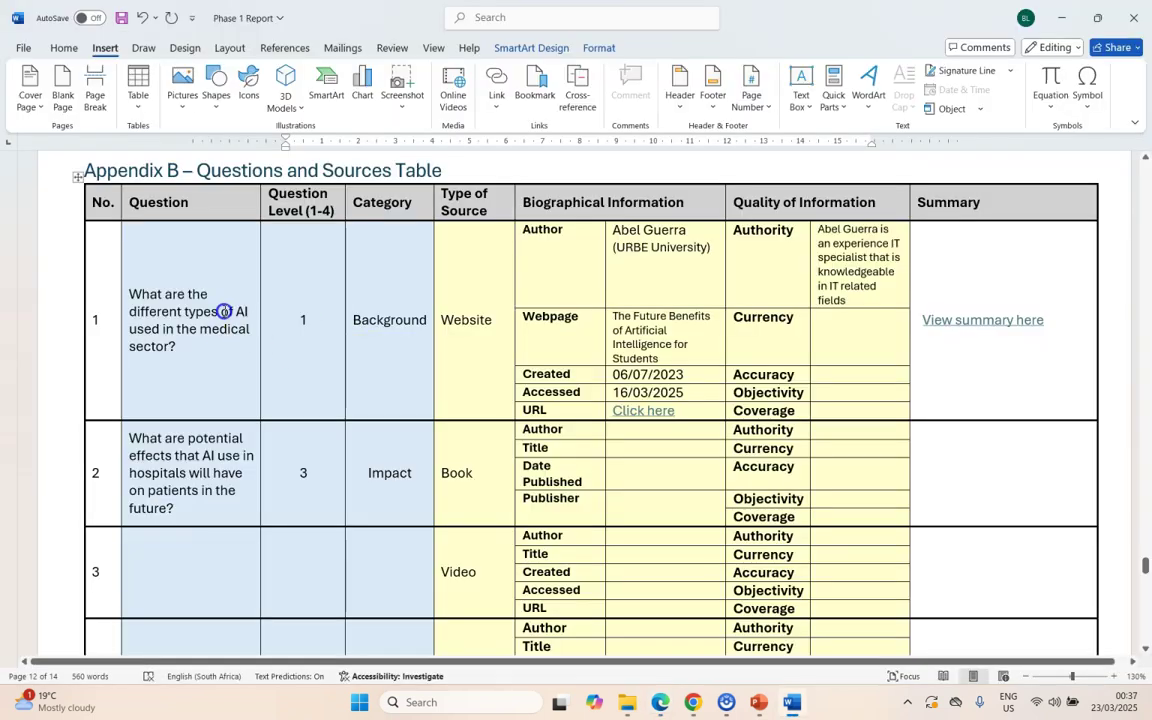
pyautogui.scroll(-8, 215, 318)
pyautogui.scroll(-8, 212, 328)
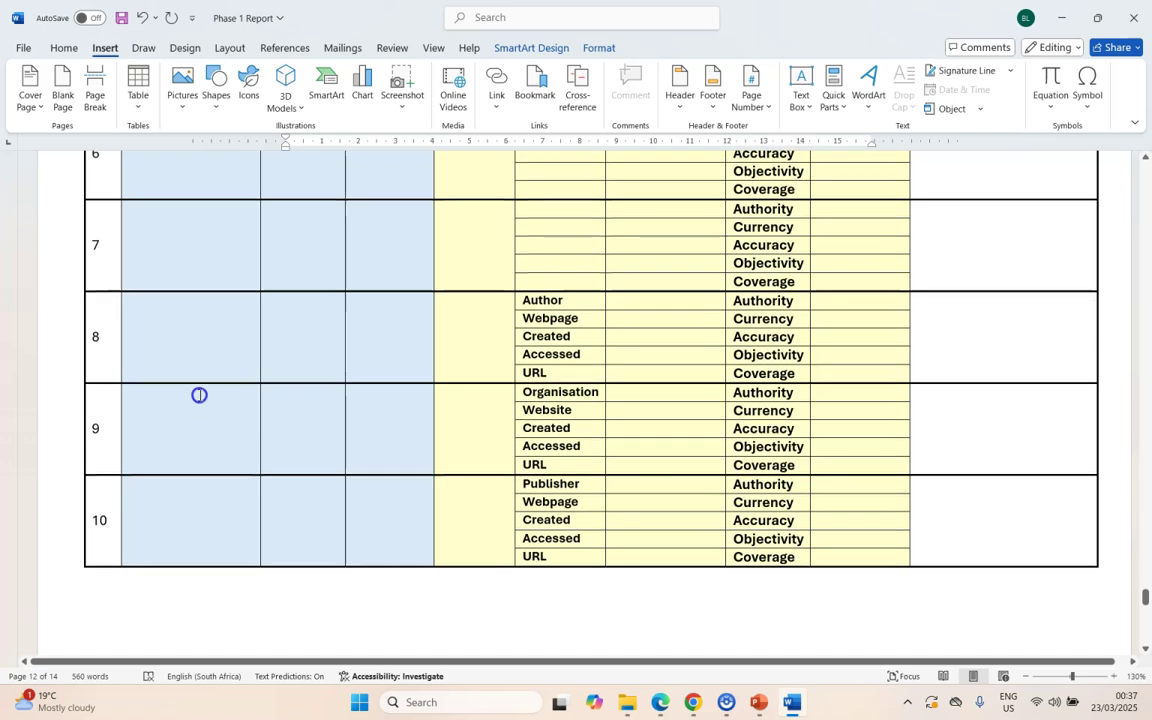
pyautogui.scroll(15, 199, 395)
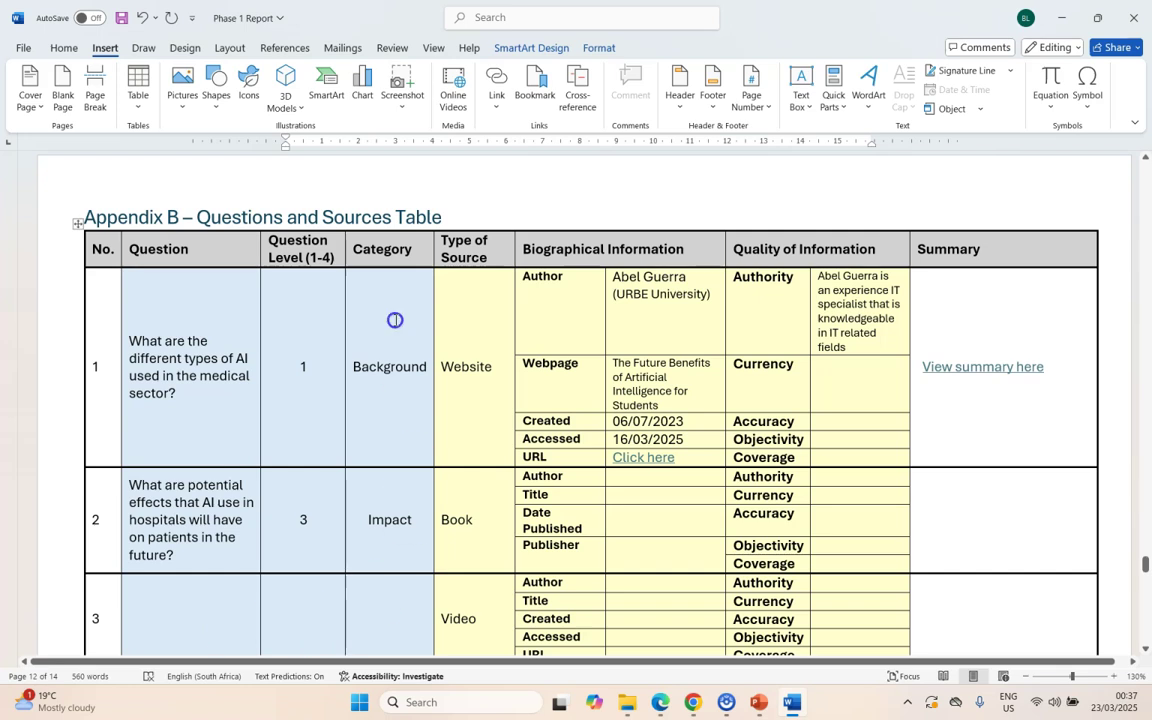
pyautogui.scroll(-10, 393, 505)
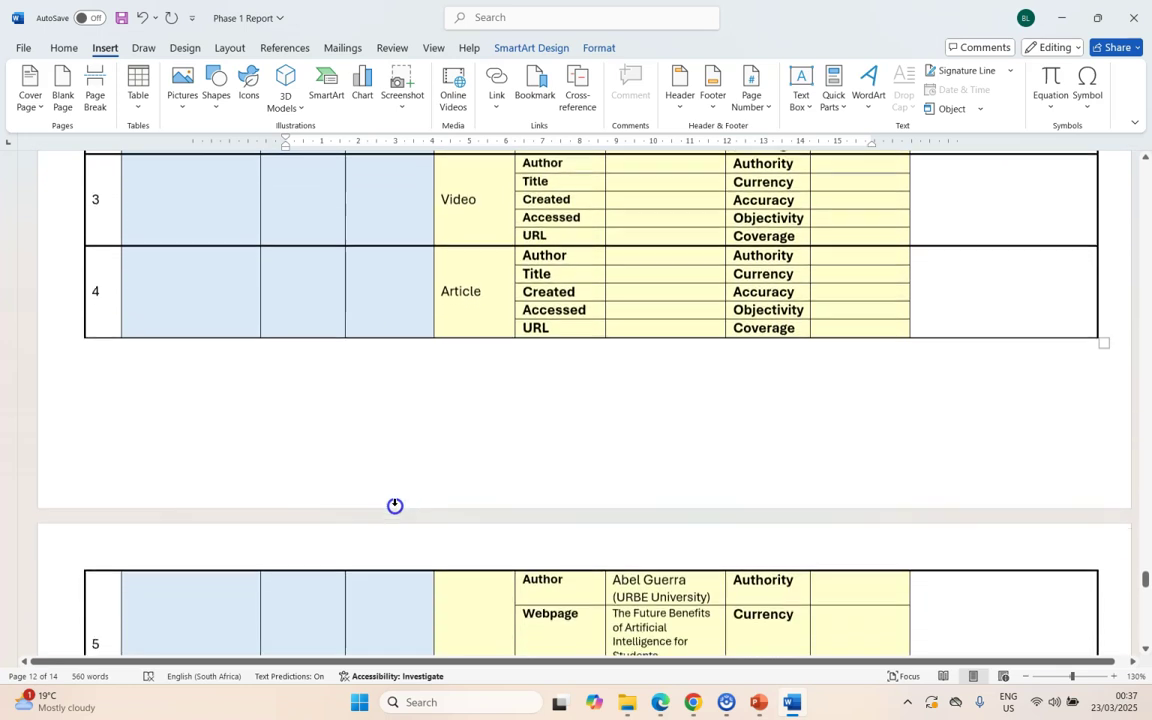
pyautogui.scroll(-4, 388, 614)
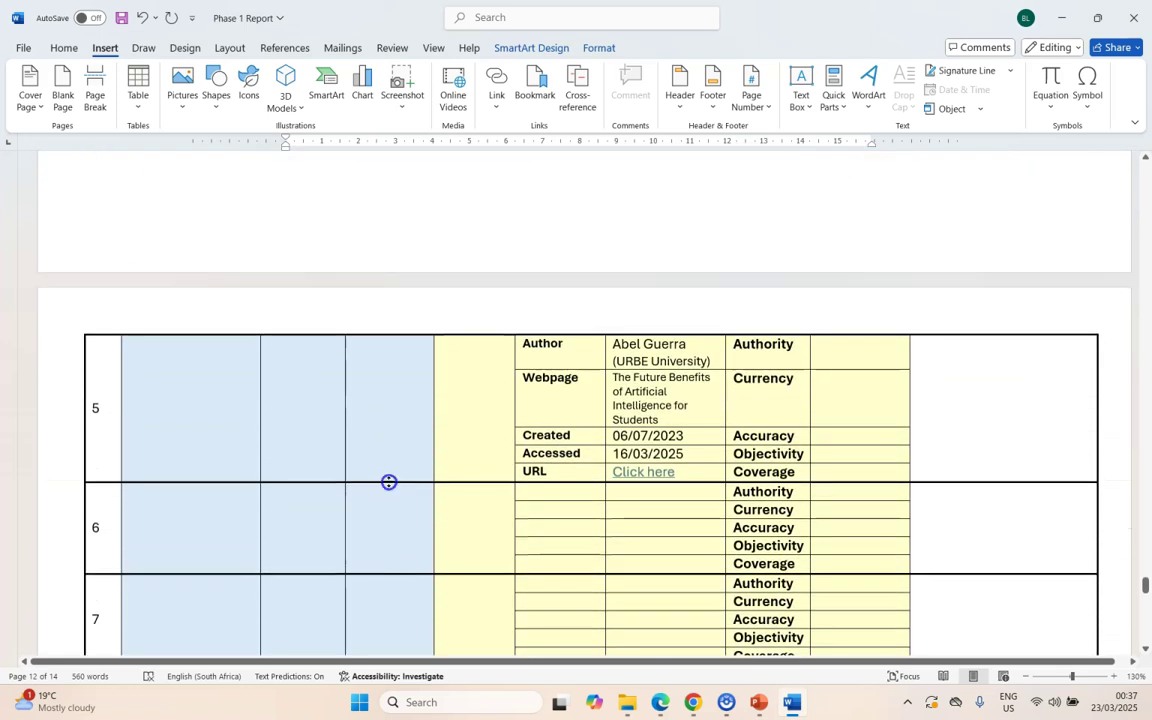
pyautogui.scroll(10, 387, 500)
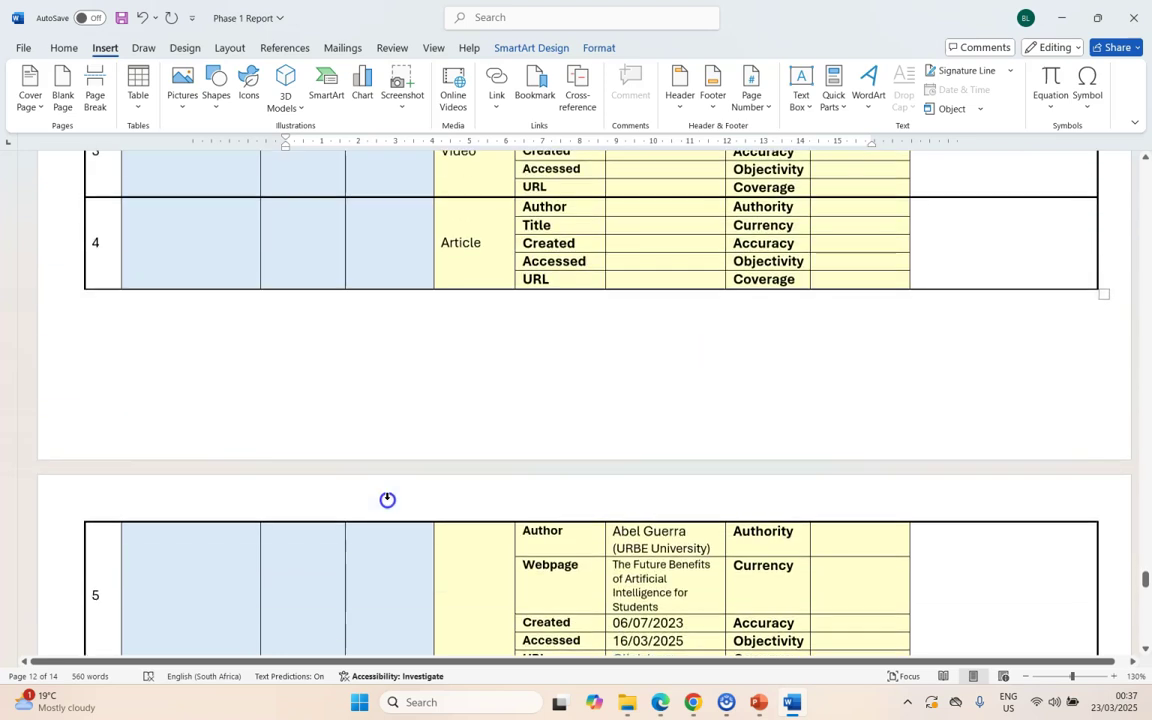
pyautogui.scroll(3, 387, 500)
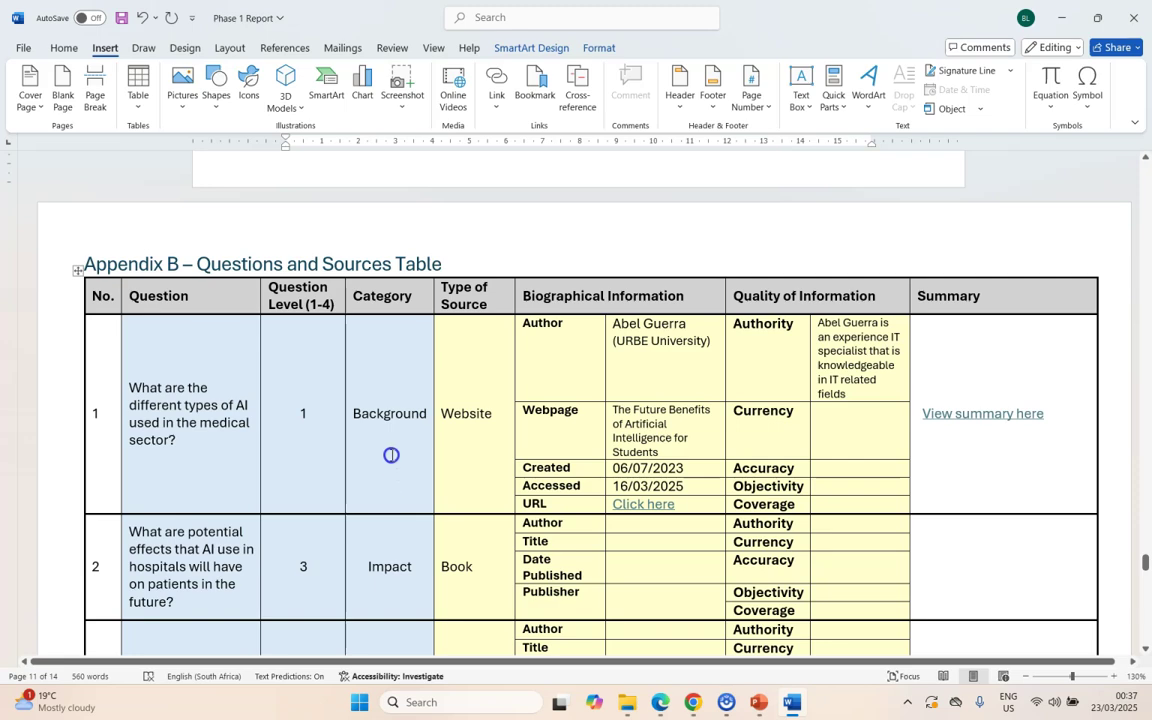
pyautogui.hotkey('alt', 'Tab')
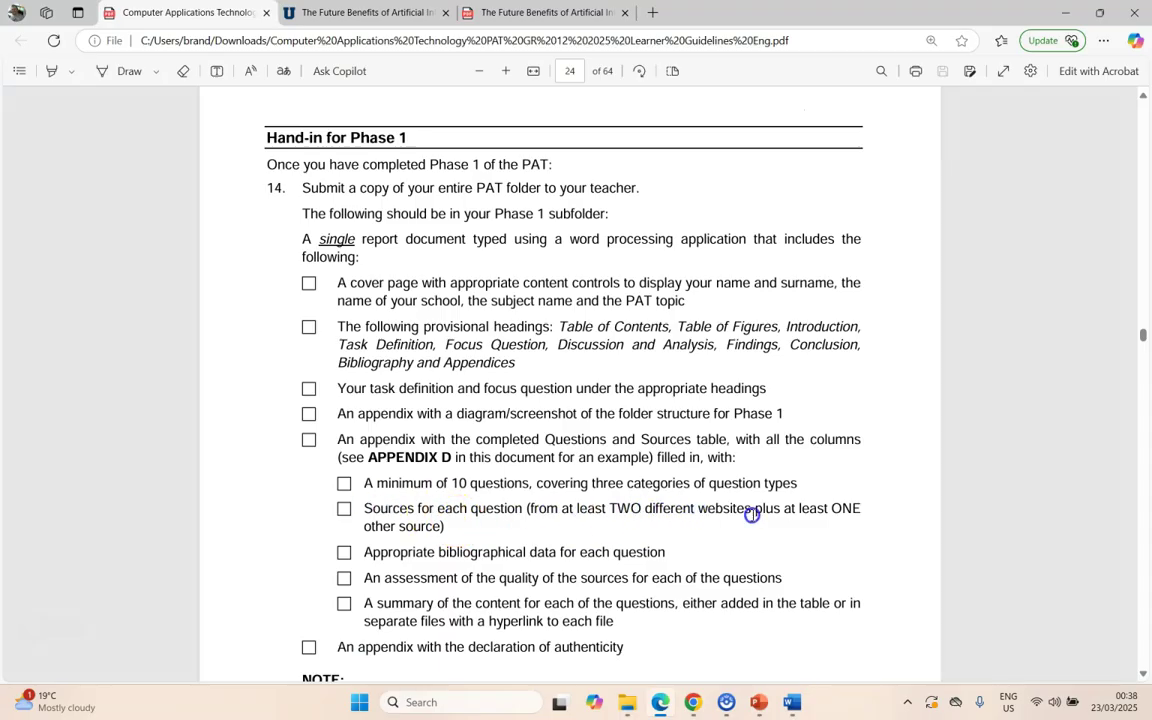
pyautogui.hotkey('alt', 'Tab')
# - Open the Sources folder and check its files, including the Future Benefits of AI PDF and AI ethics video
pyautogui.click(650, 301)
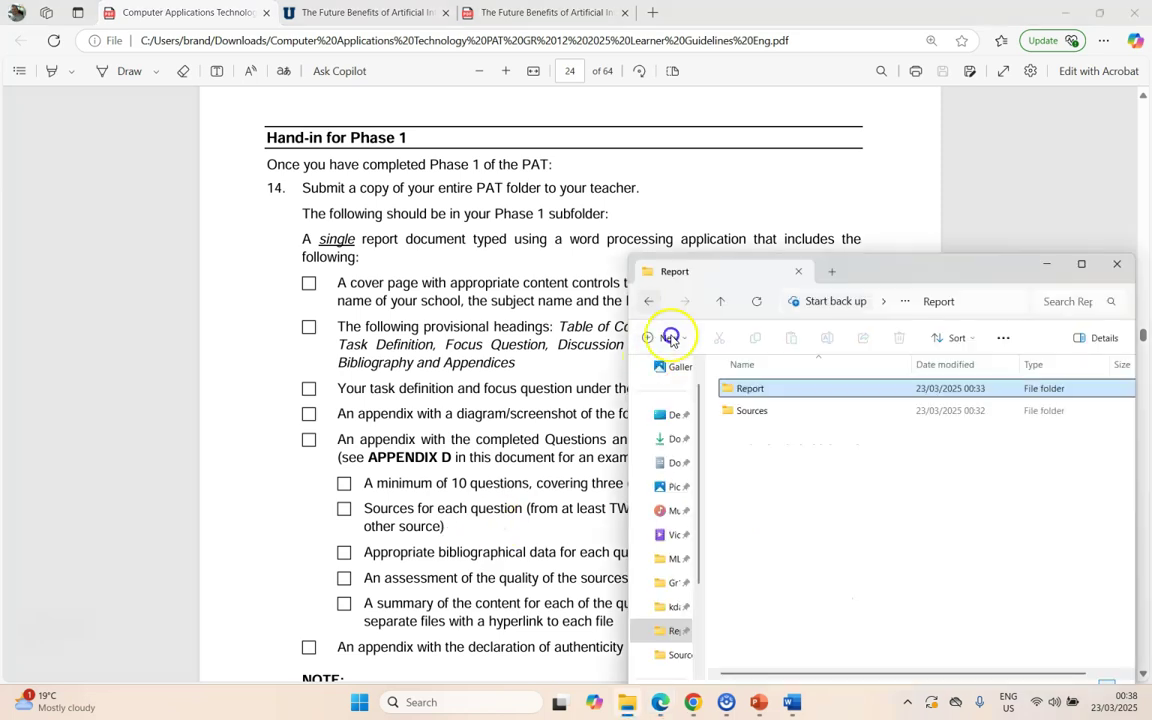
pyautogui.click(760, 412)
pyautogui.doubleClick(760, 412)
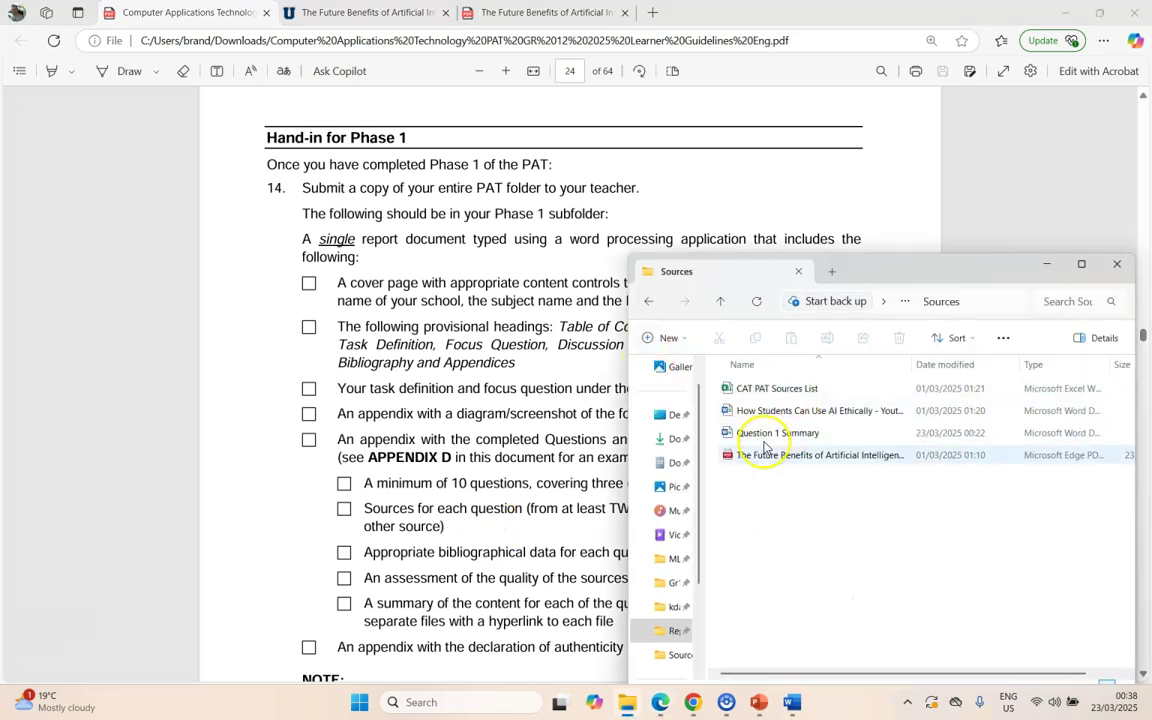
pyautogui.click(761, 461)
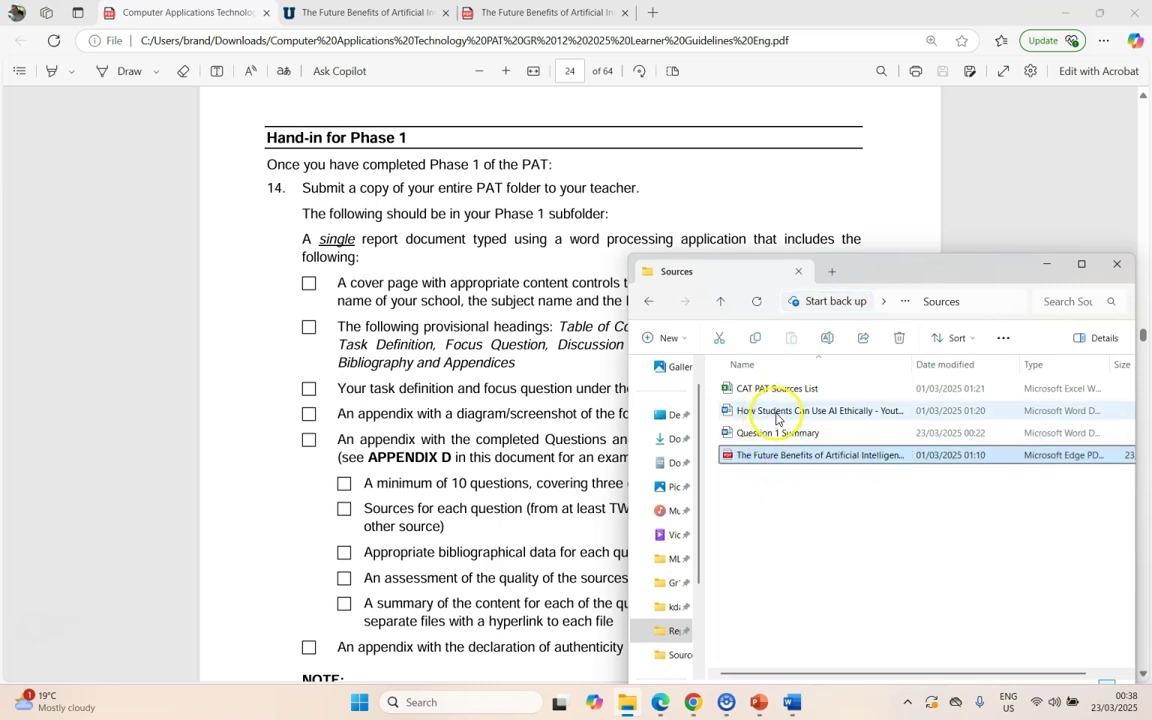
pyautogui.click(776, 418)
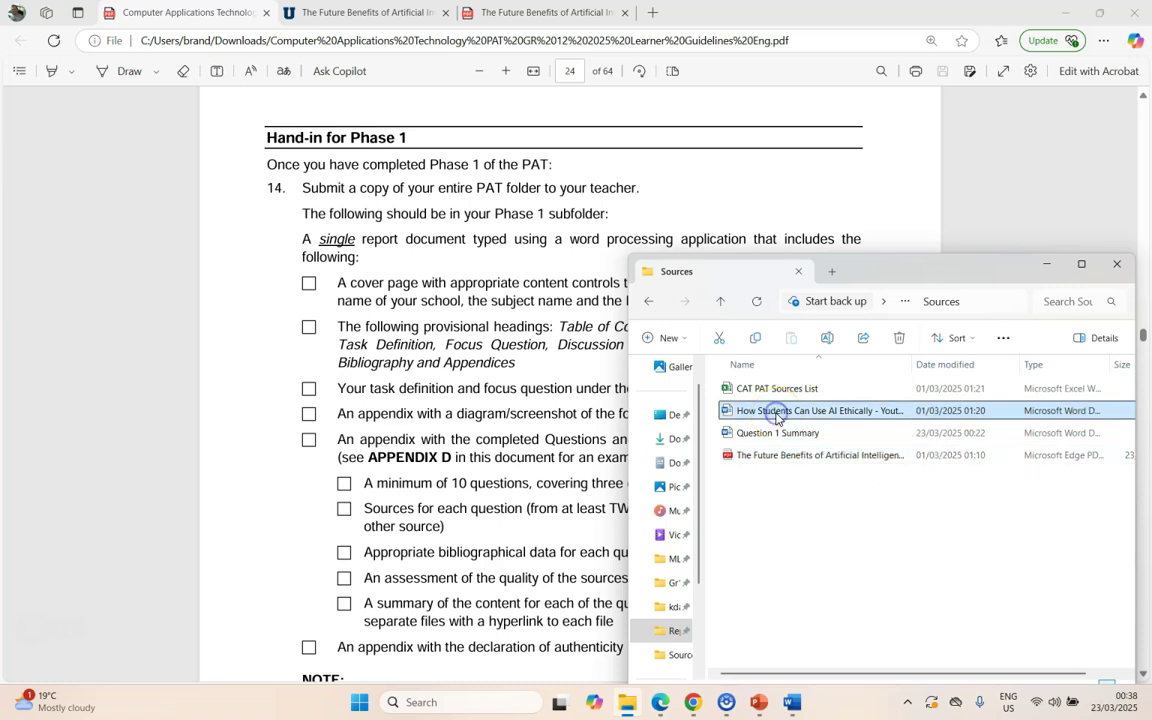
pyautogui.click(762, 461)
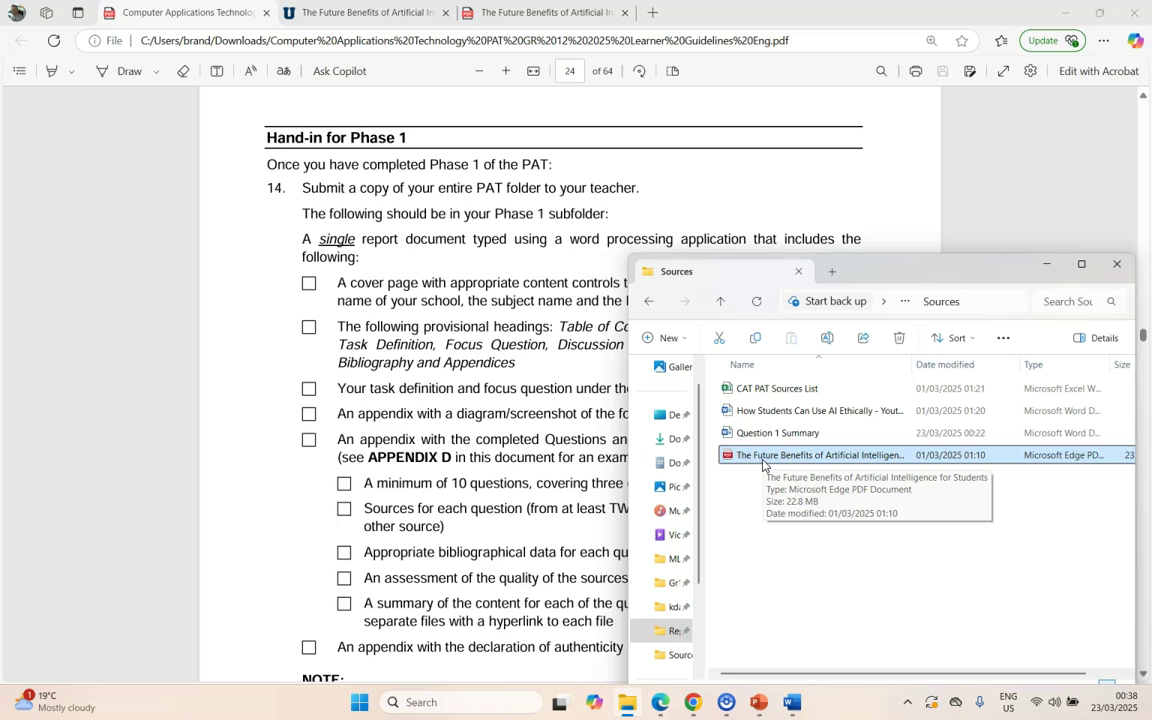
pyautogui.click(390, 550)
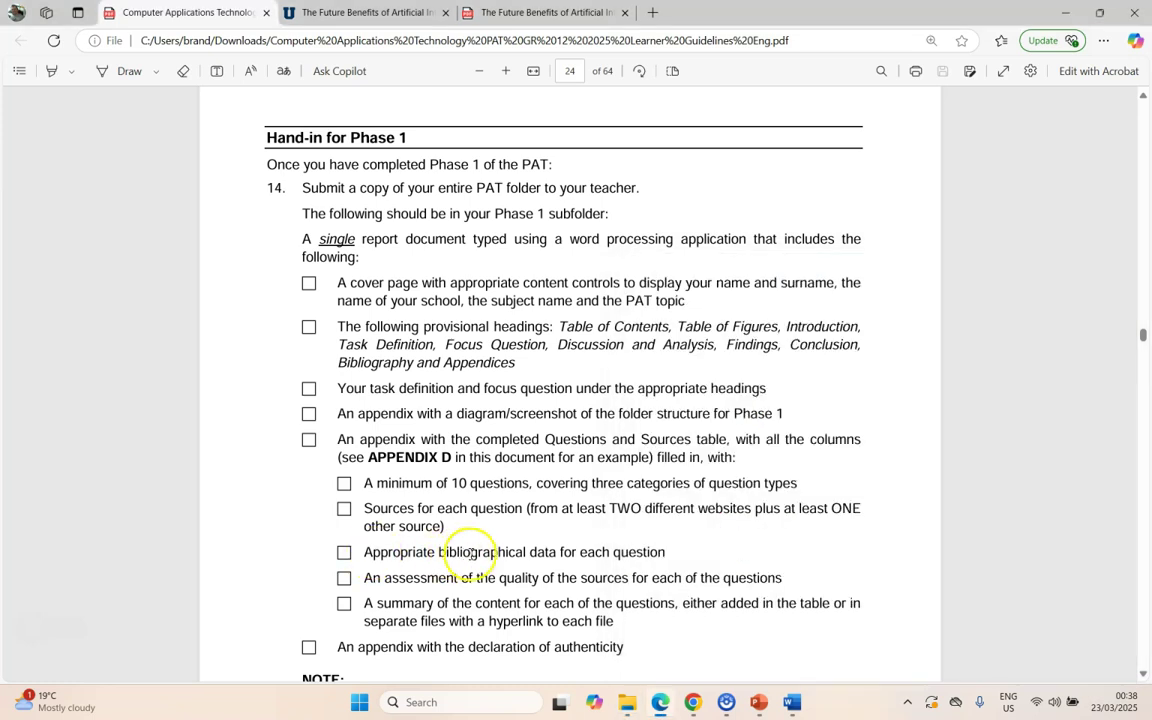
# - Scroll to Appendix B row 5 and select its source details and quality cells for comparison
pyautogui.click(793, 704)
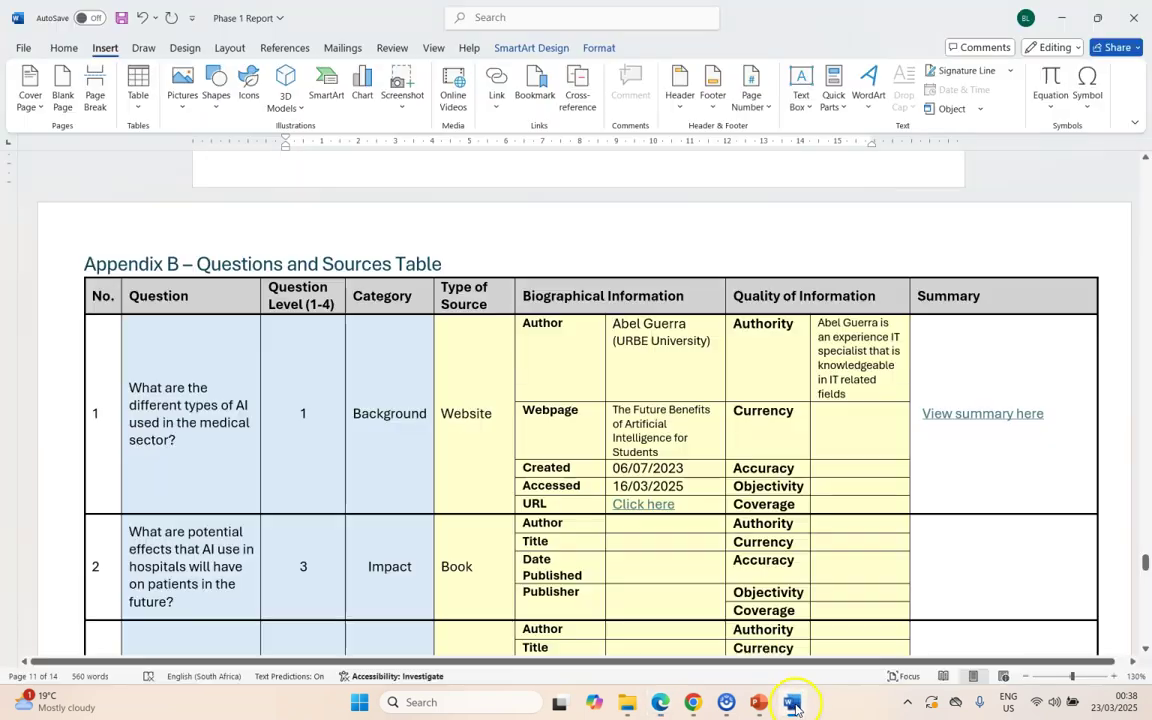
pyautogui.scroll(1, 539, 446)
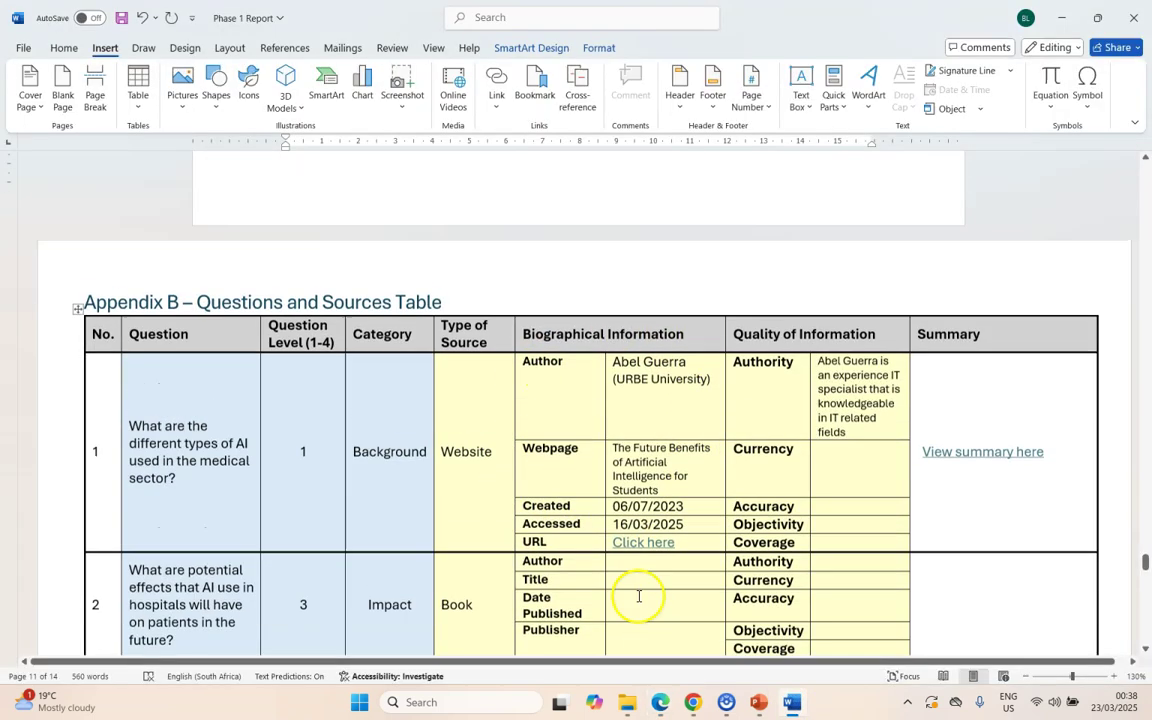
pyautogui.scroll(-2, 638, 597)
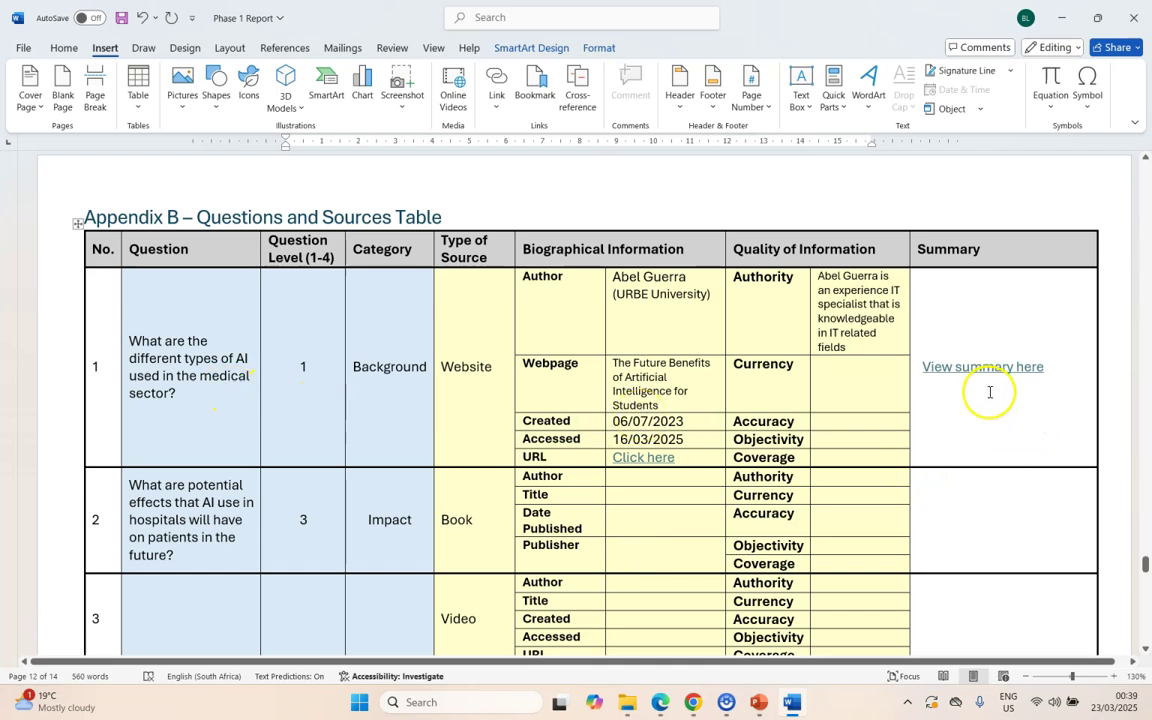
pyautogui.scroll(-1, 476, 400)
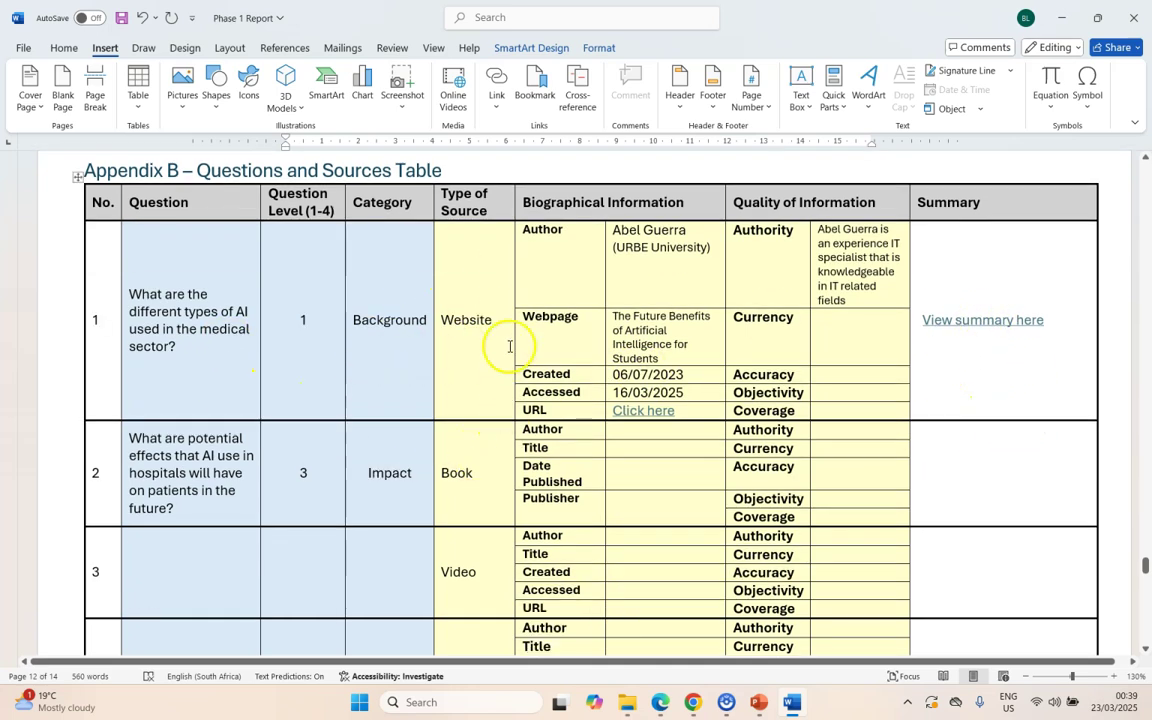
pyautogui.scroll(-2, 497, 359)
pyautogui.scroll(-10, 490, 350)
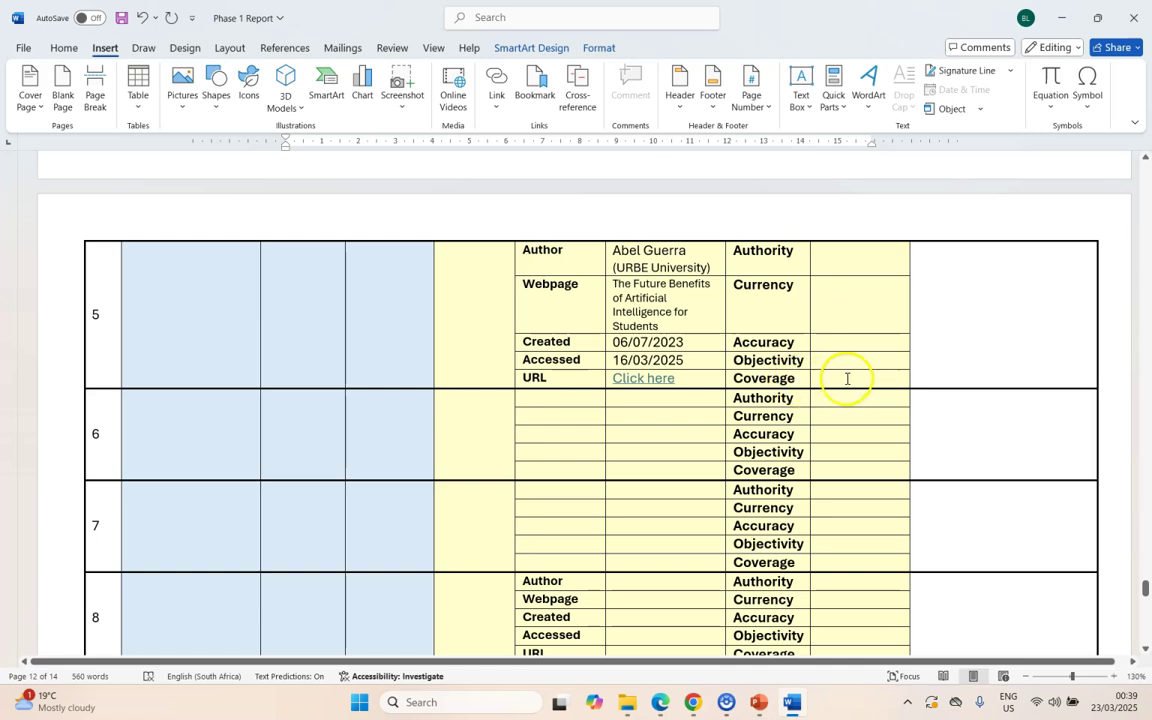
pyautogui.moveTo(846, 381)
pyautogui.mouseDown()
pyautogui.moveTo(617, 311)
pyautogui.moveTo(563, 257)
pyautogui.mouseUp()
pyautogui.click(689, 334)
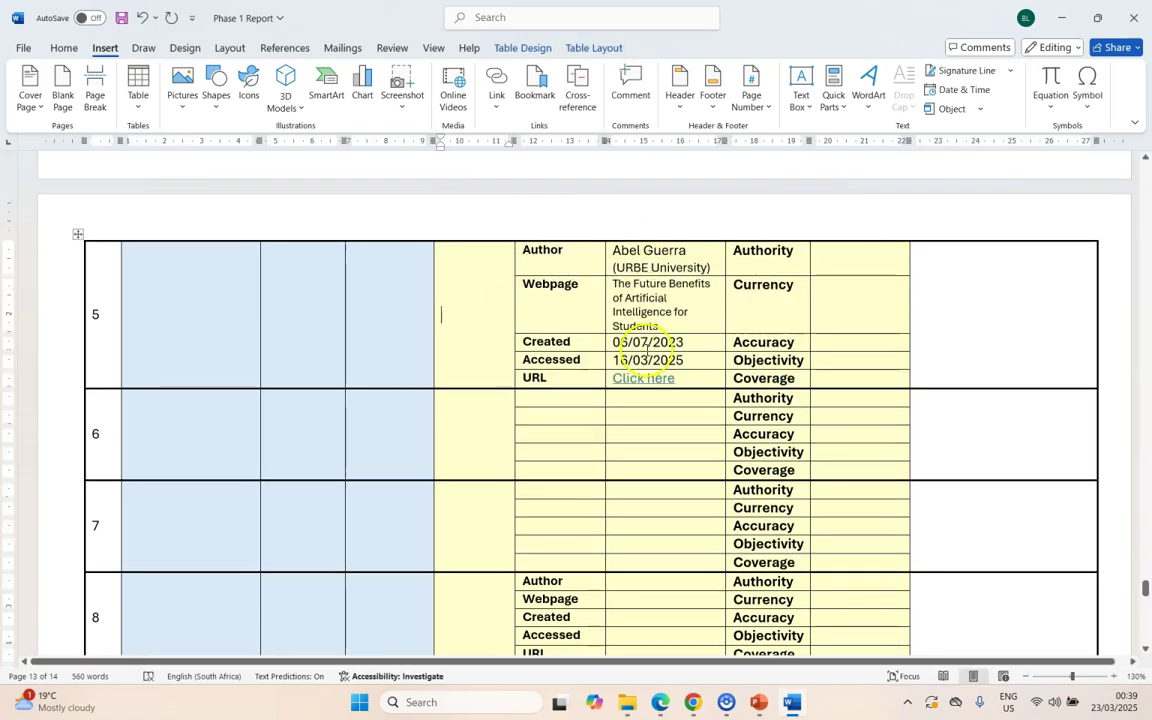
pyautogui.scroll(3, 647, 325)
pyautogui.scroll(10, 647, 325)
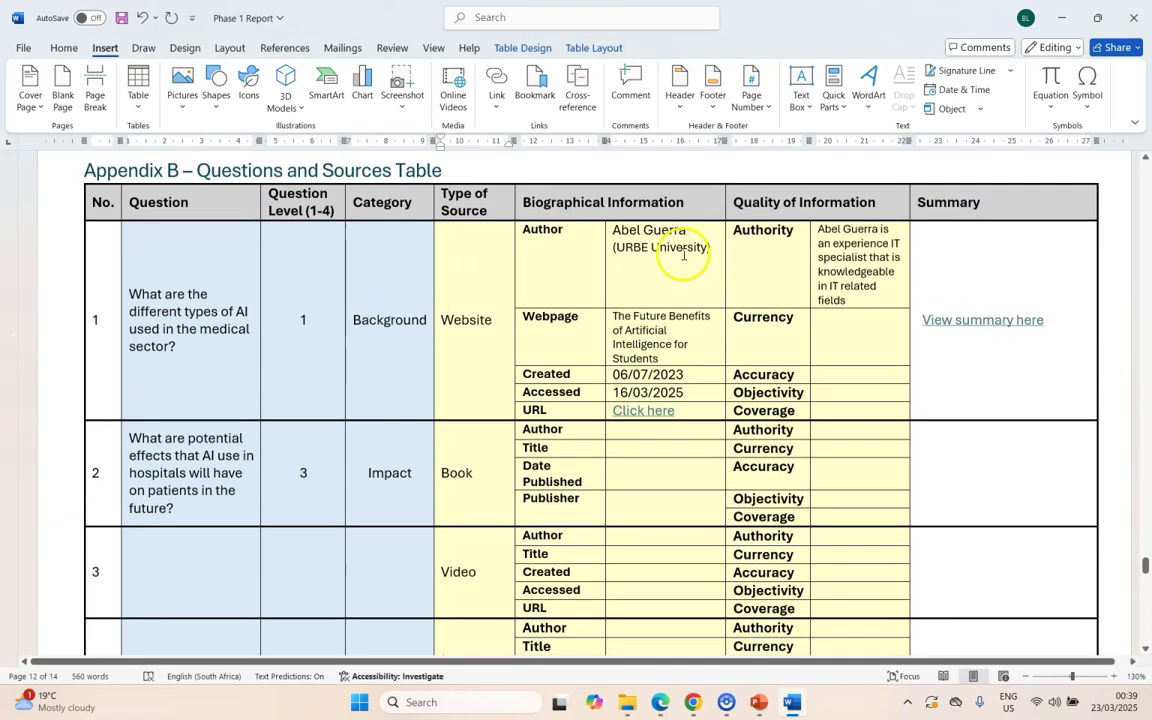
pyautogui.hotkey('alt', 'Tab')
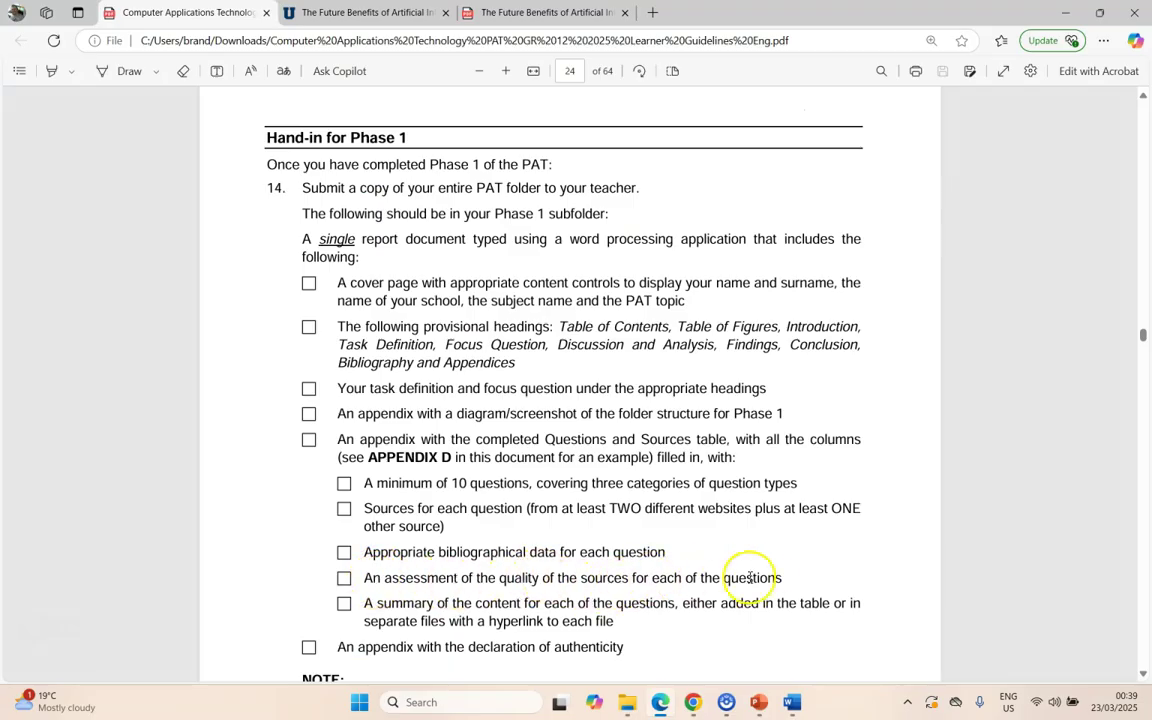
# - Recheck row 5's Quality of Information cells against row 1, then return to the checklist
pyautogui.click(793, 701)
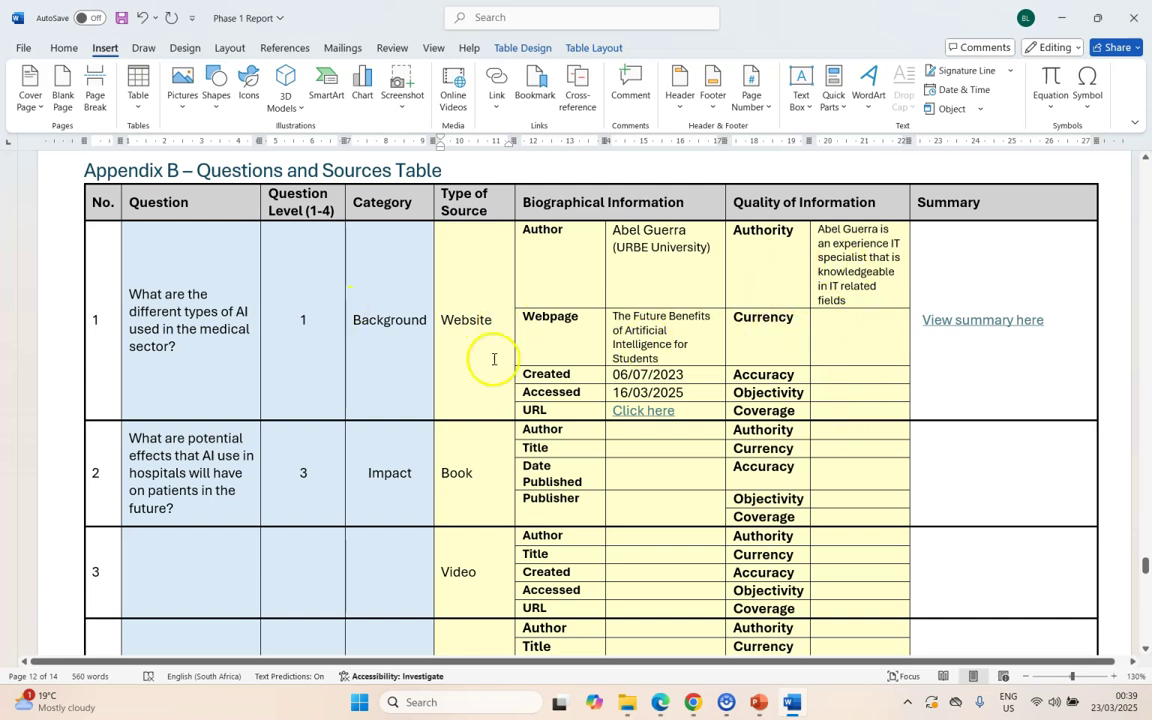
pyautogui.scroll(-2, 520, 458)
pyautogui.scroll(-6, 520, 458)
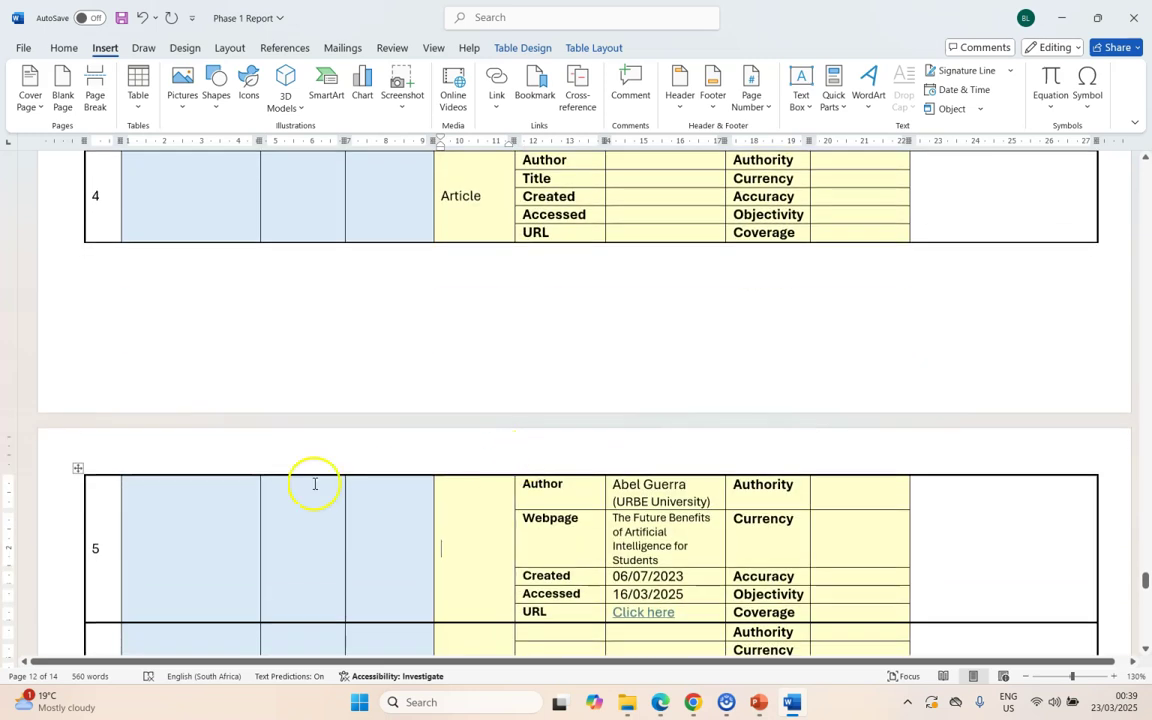
pyautogui.scroll(15, 737, 533)
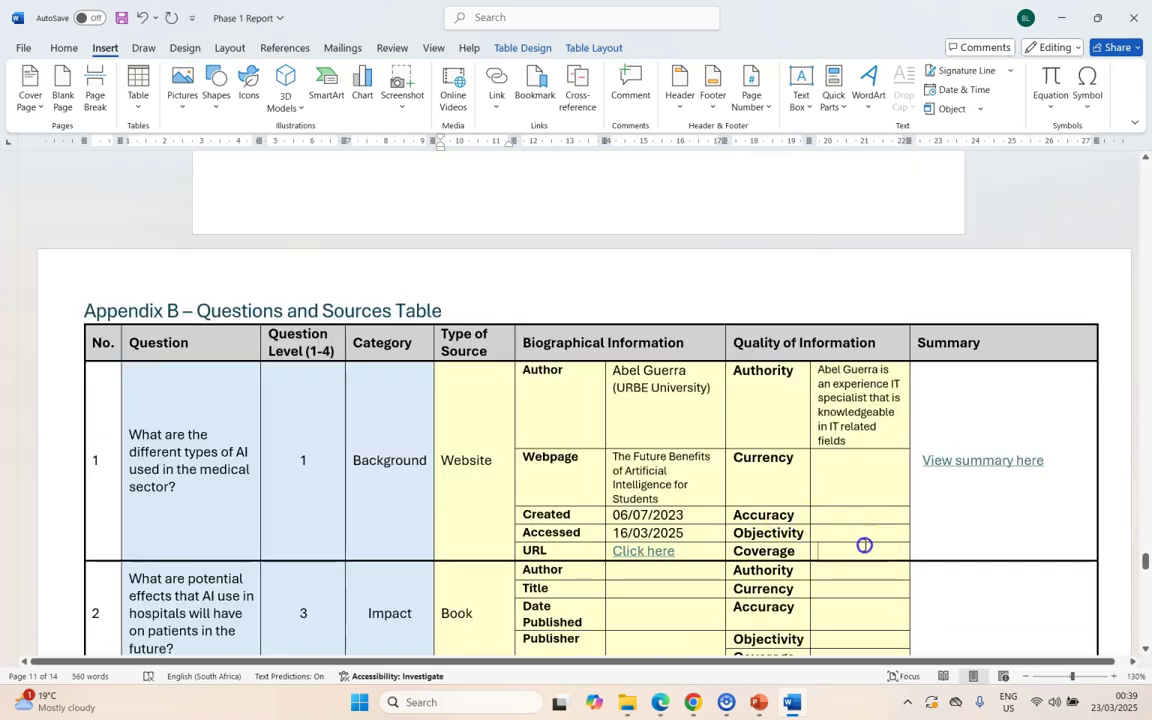
pyautogui.moveTo(864, 545); pyautogui.dragTo(779, 419)
pyautogui.scroll(-14, 785, 400)
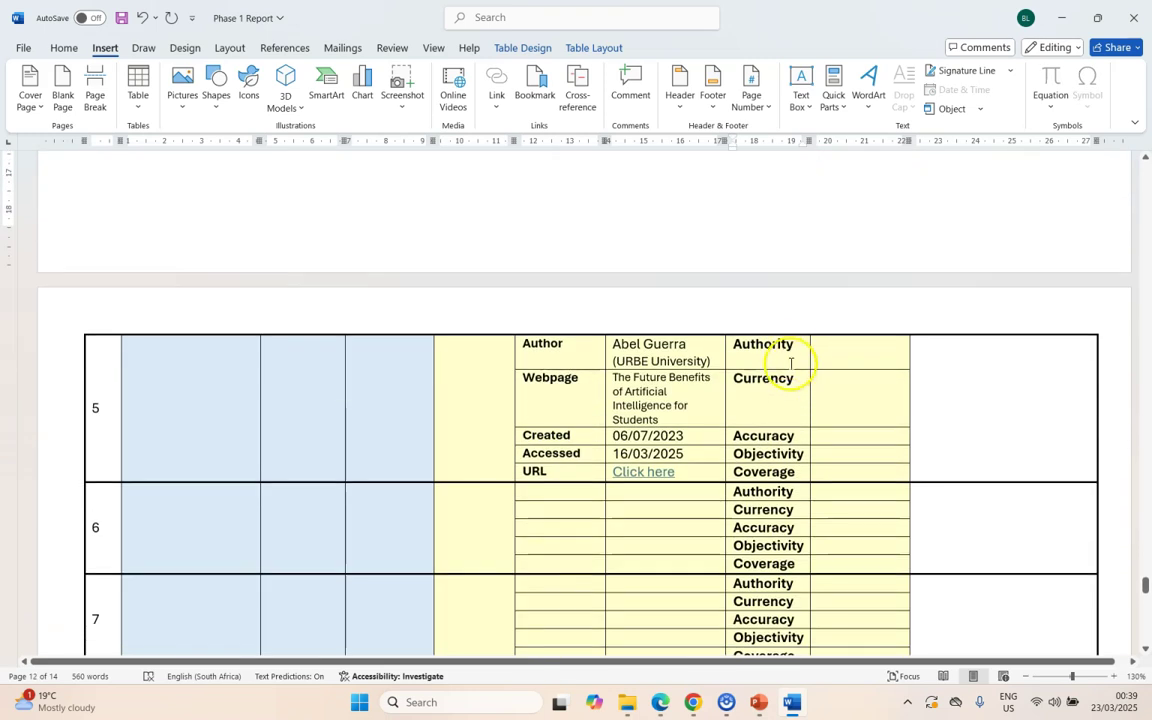
pyautogui.moveTo(790, 364); pyautogui.dragTo(845, 467)
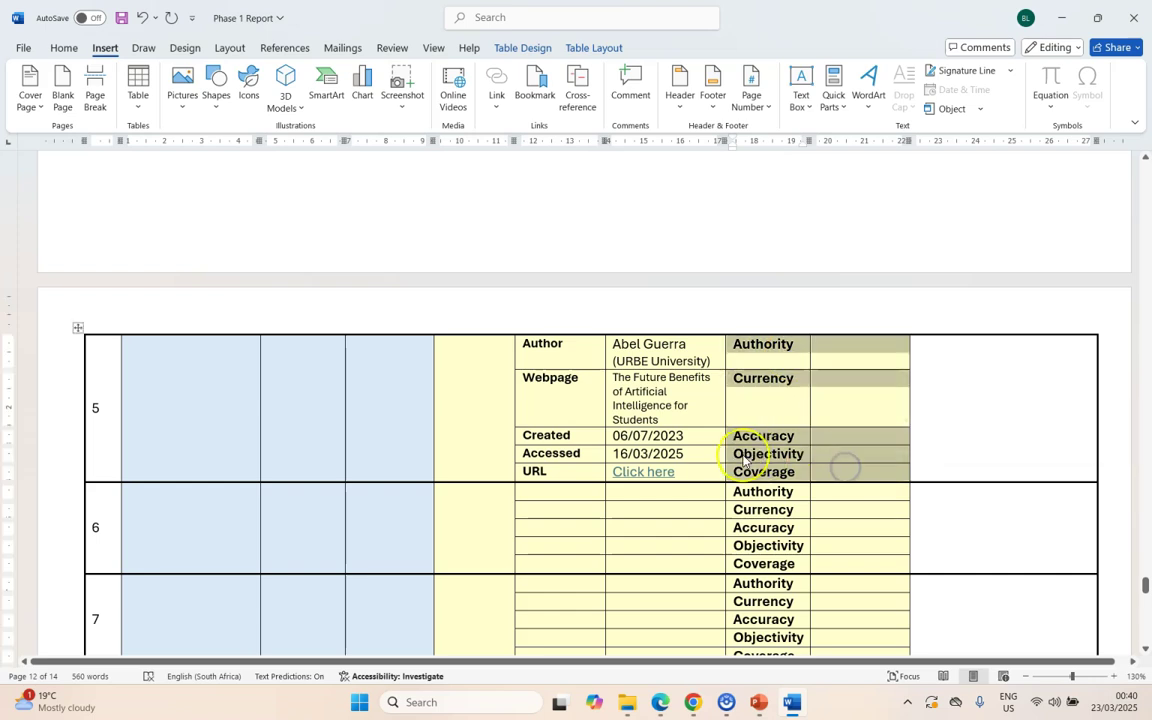
pyautogui.hotkey('alt', 'Tab')
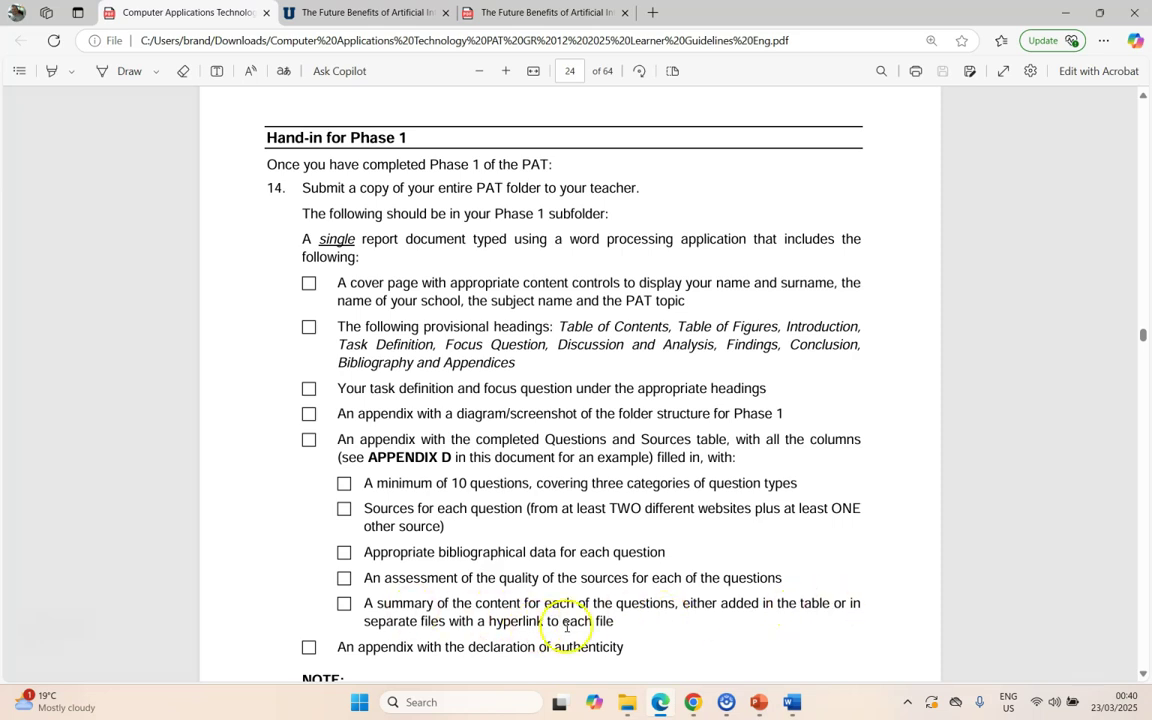
pyautogui.click(791, 702)
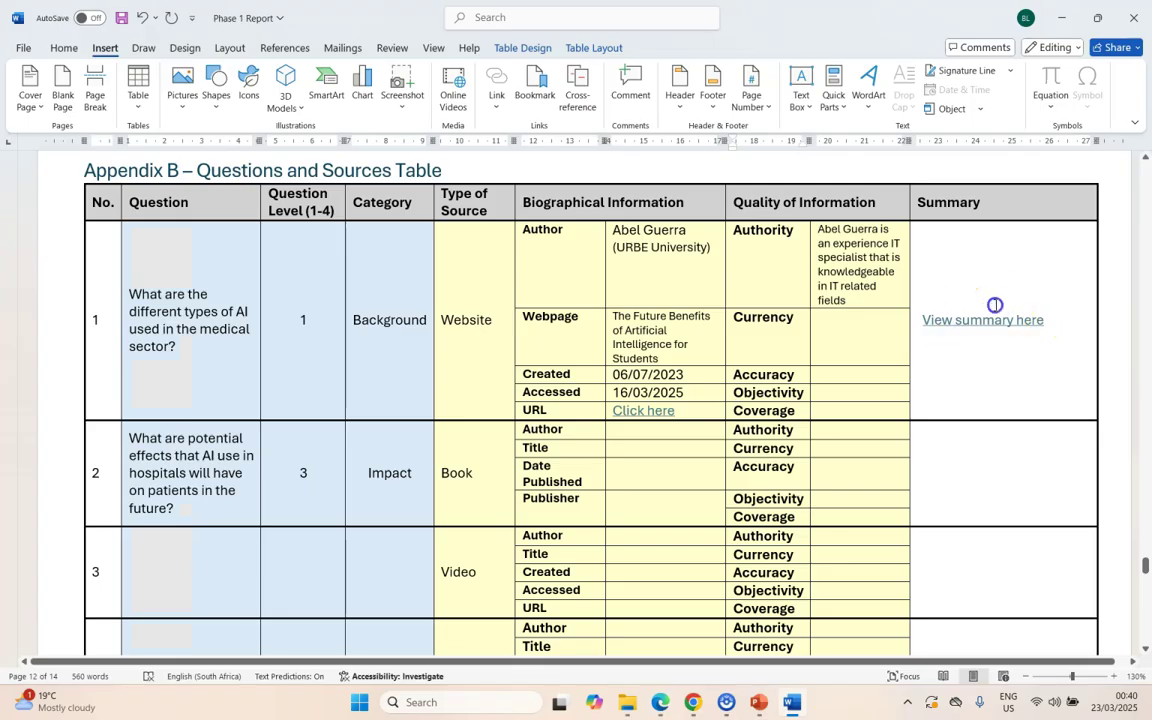
pyautogui.click(939, 440)
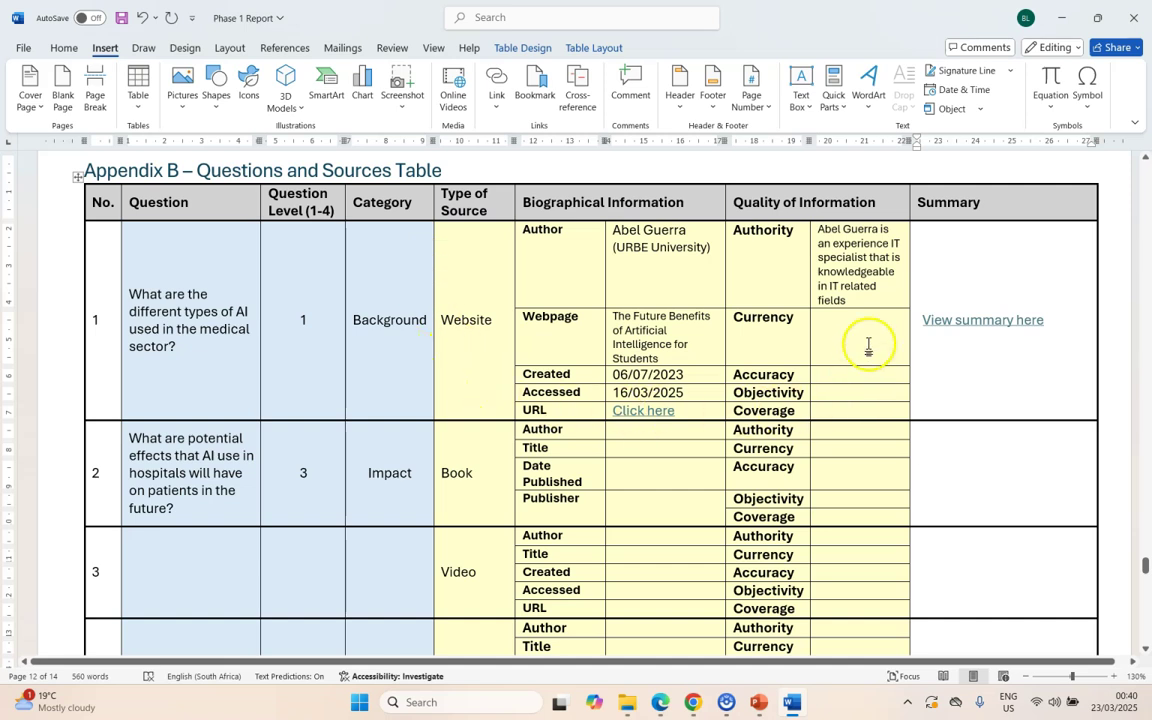
pyautogui.scroll(-7, 113, 337)
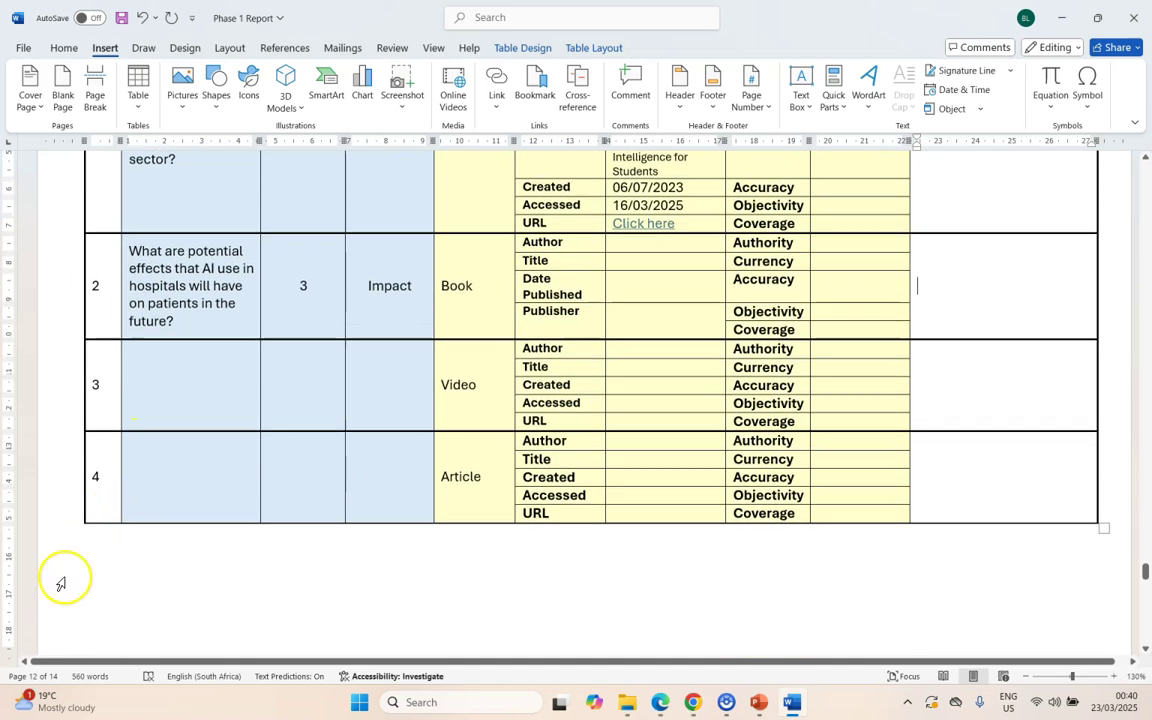
pyautogui.scroll(-1, 98, 590)
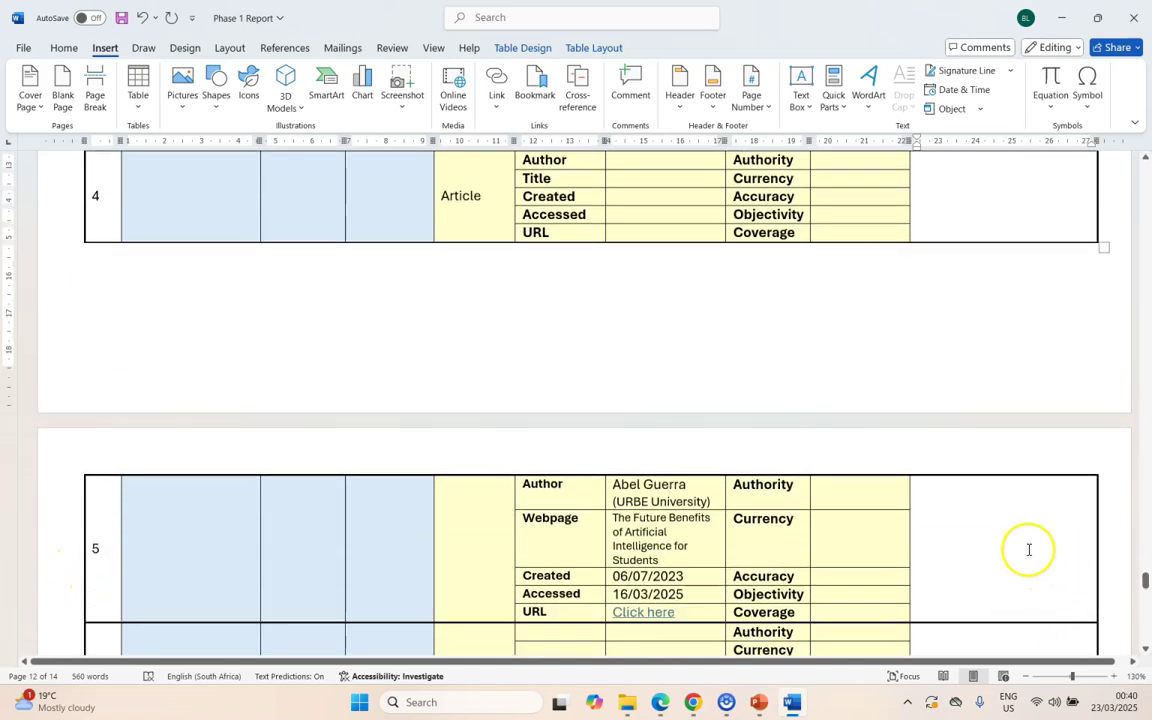
pyautogui.scroll(10, 1028, 549)
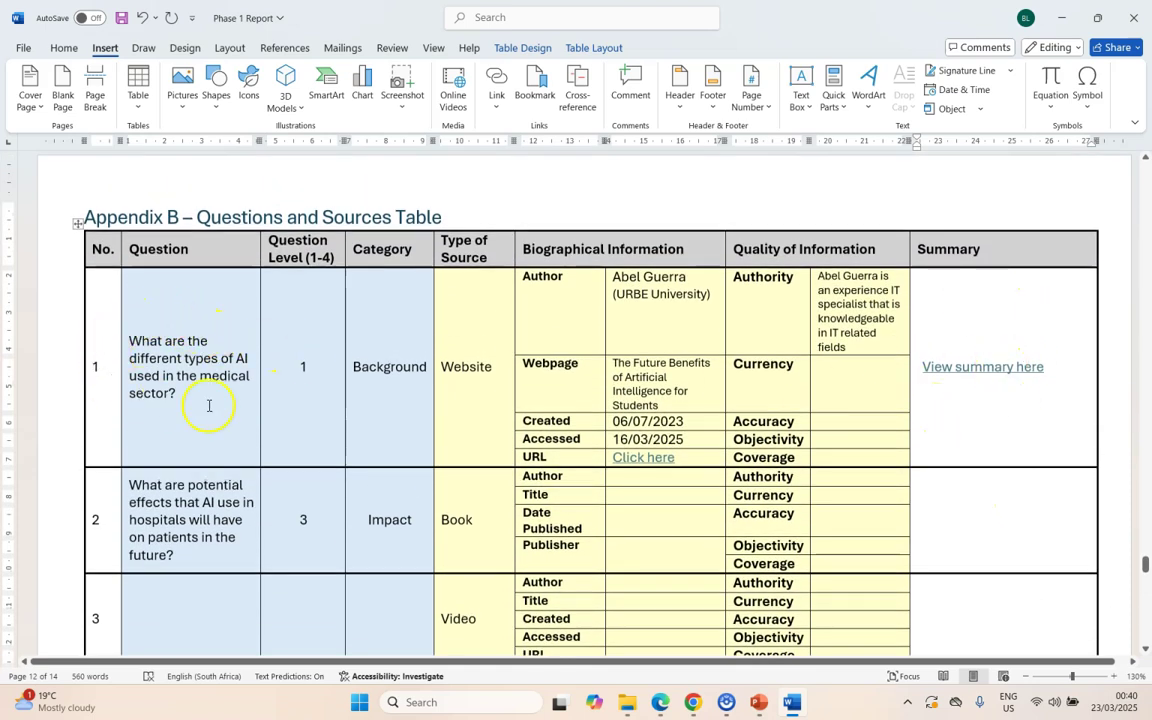
pyautogui.scroll(-9, 488, 470)
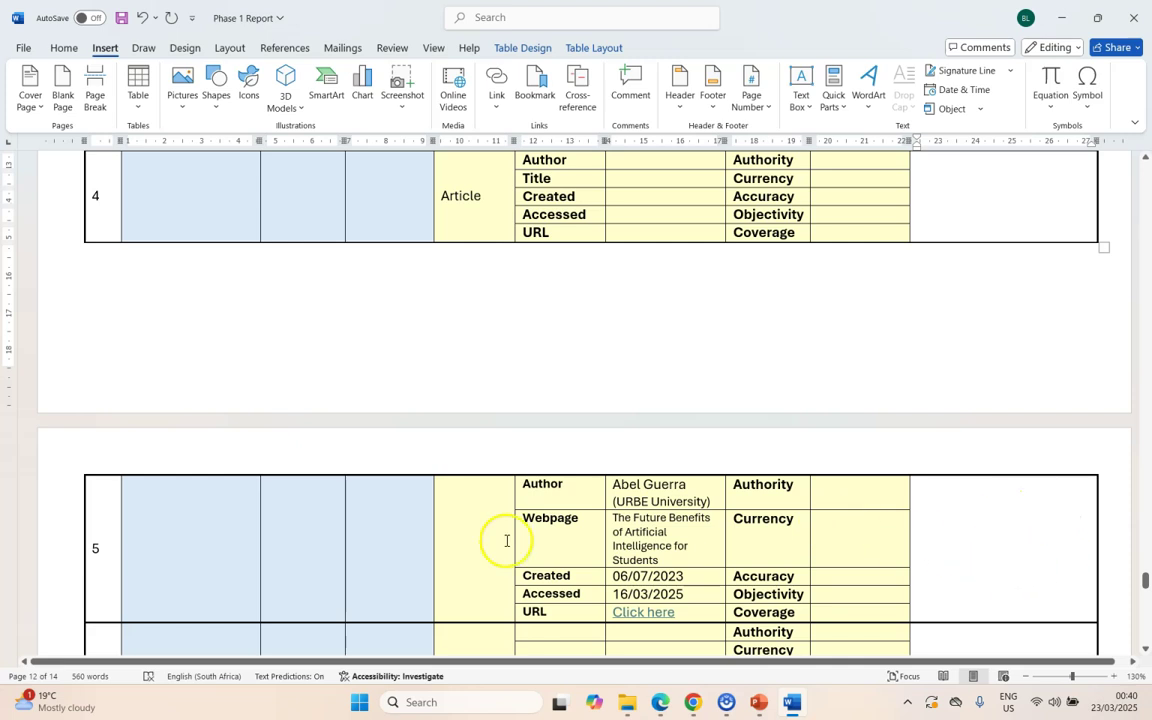
pyautogui.scroll(9, 1002, 392)
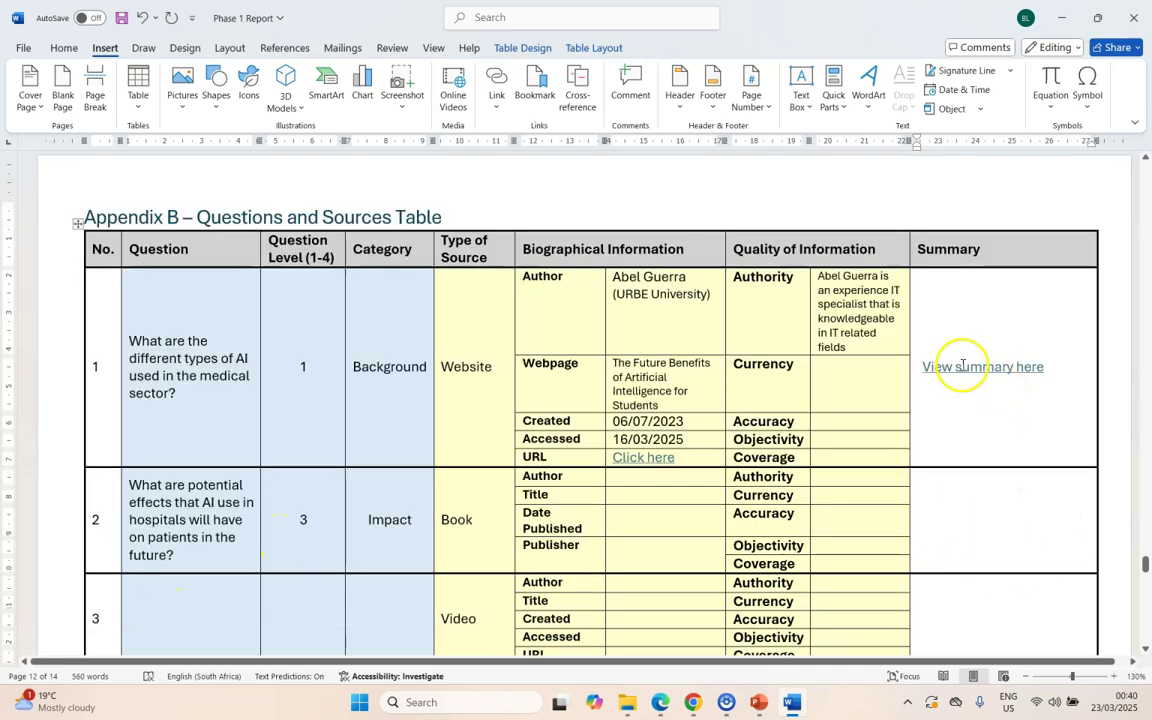
pyautogui.press('Down')
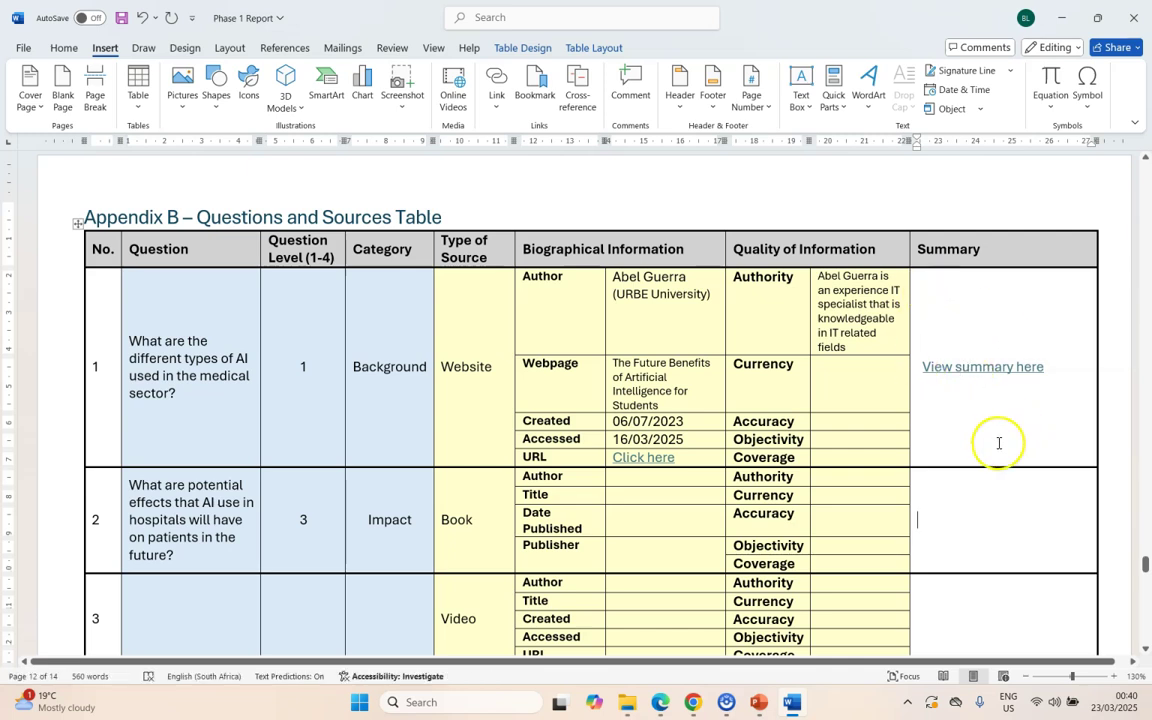
pyautogui.hotkey('alt', 'Tab')
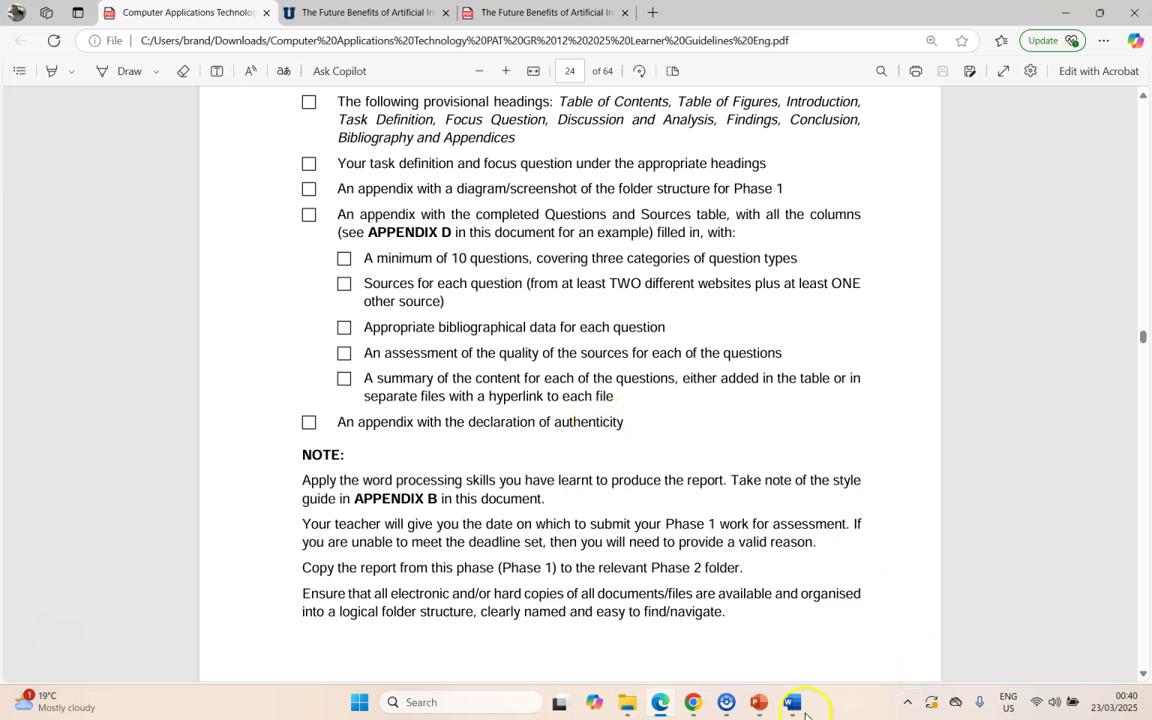
pyautogui.hotkey('alt', 'Tab')
# - Type 25 after 20 in the declaration's Year cell, making it 2025
pyautogui.scroll(-10, 656, 406)
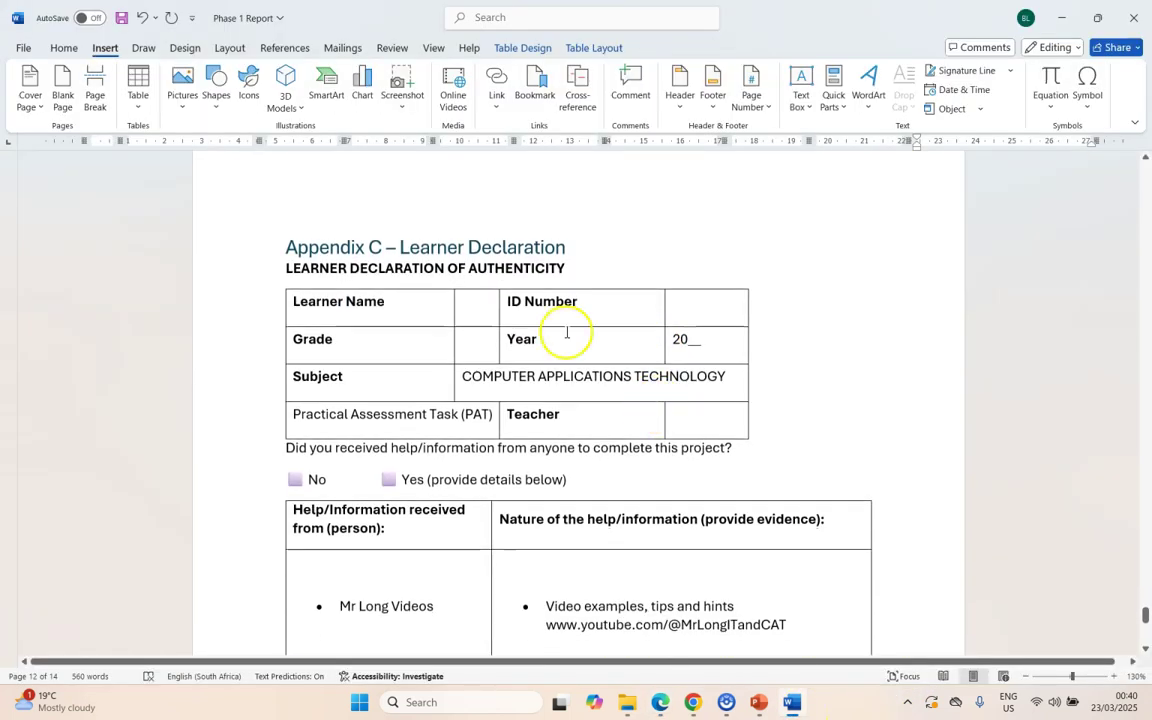
pyautogui.doubleClick(697, 341)
pyautogui.write('25')
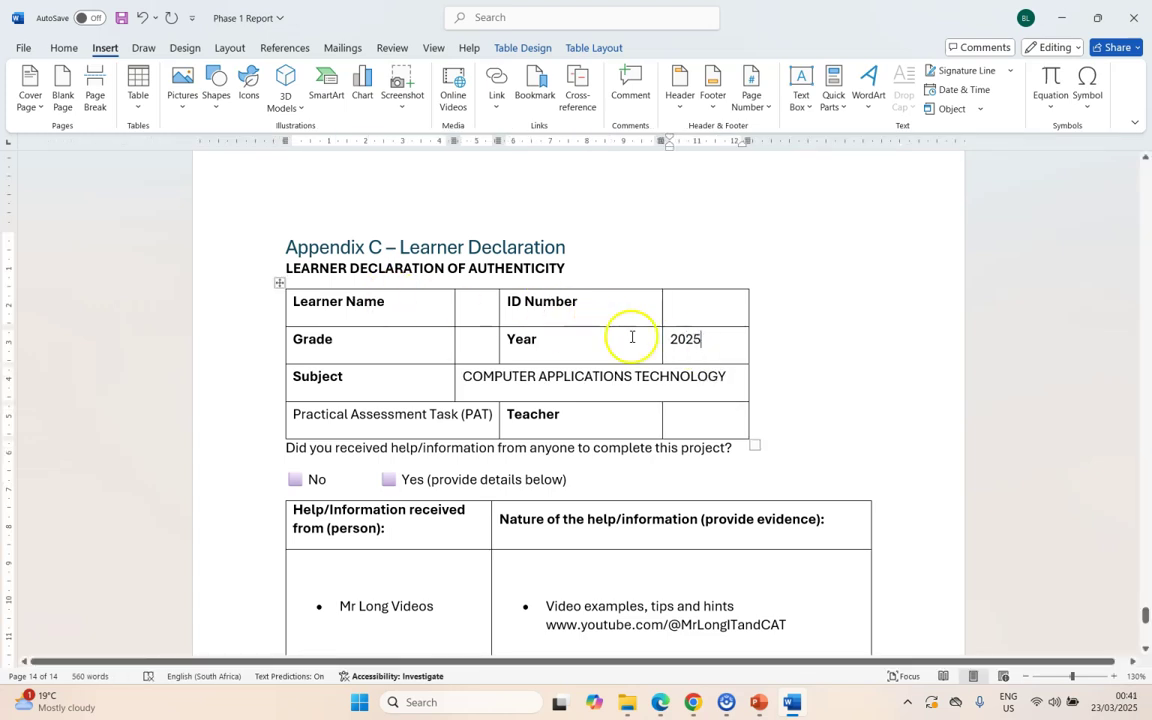
# - Look through the rest of the Appendix C declaration before returning to the checklist
pyautogui.scroll(-7, 632, 337)
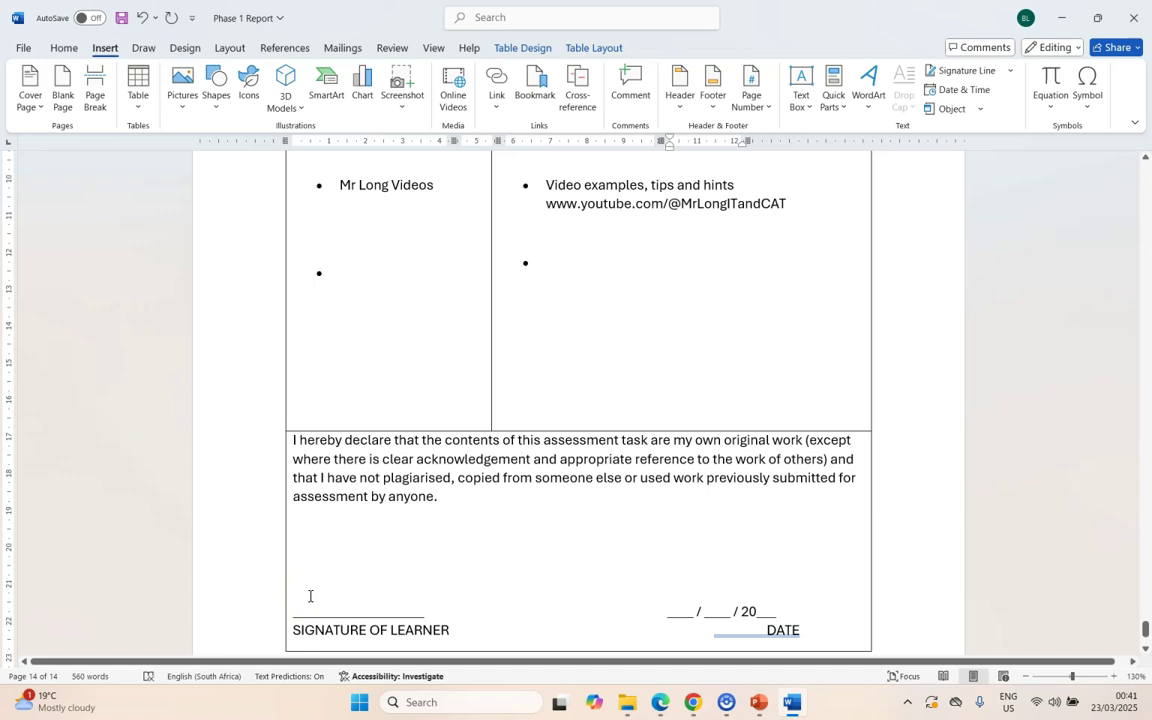
pyautogui.click(499, 604)
pyautogui.scroll(8, 499, 604)
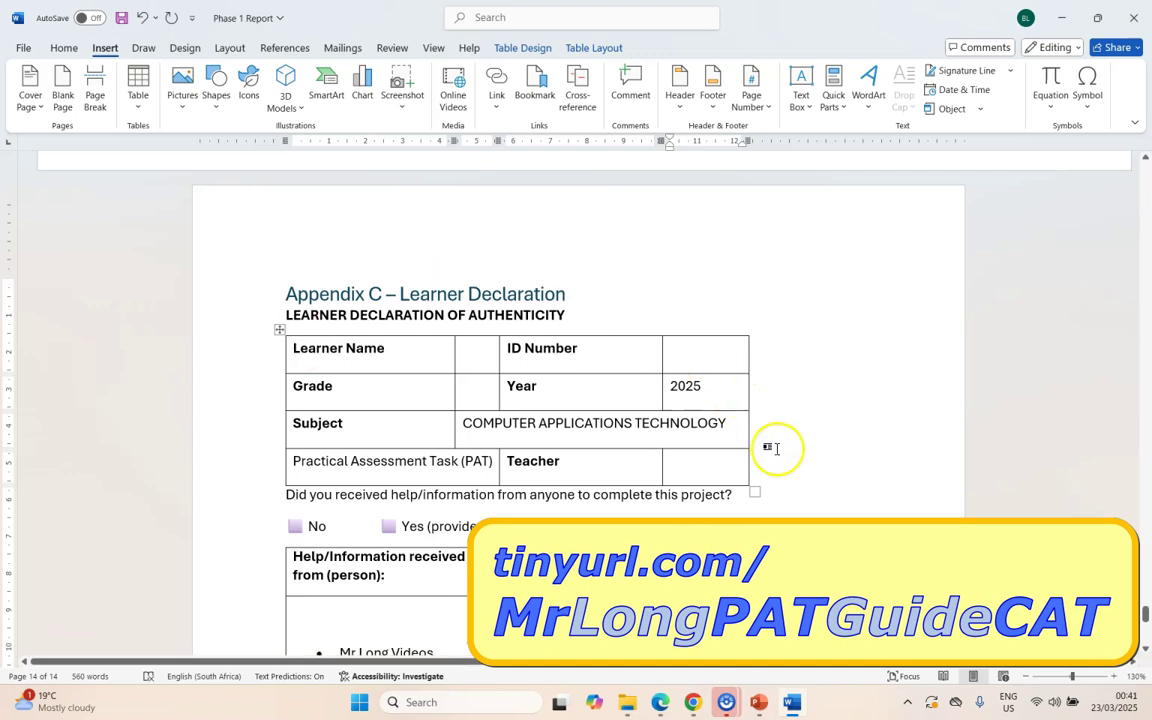
pyautogui.scroll(-3, 512, 545)
pyautogui.scroll(-4, 512, 540)
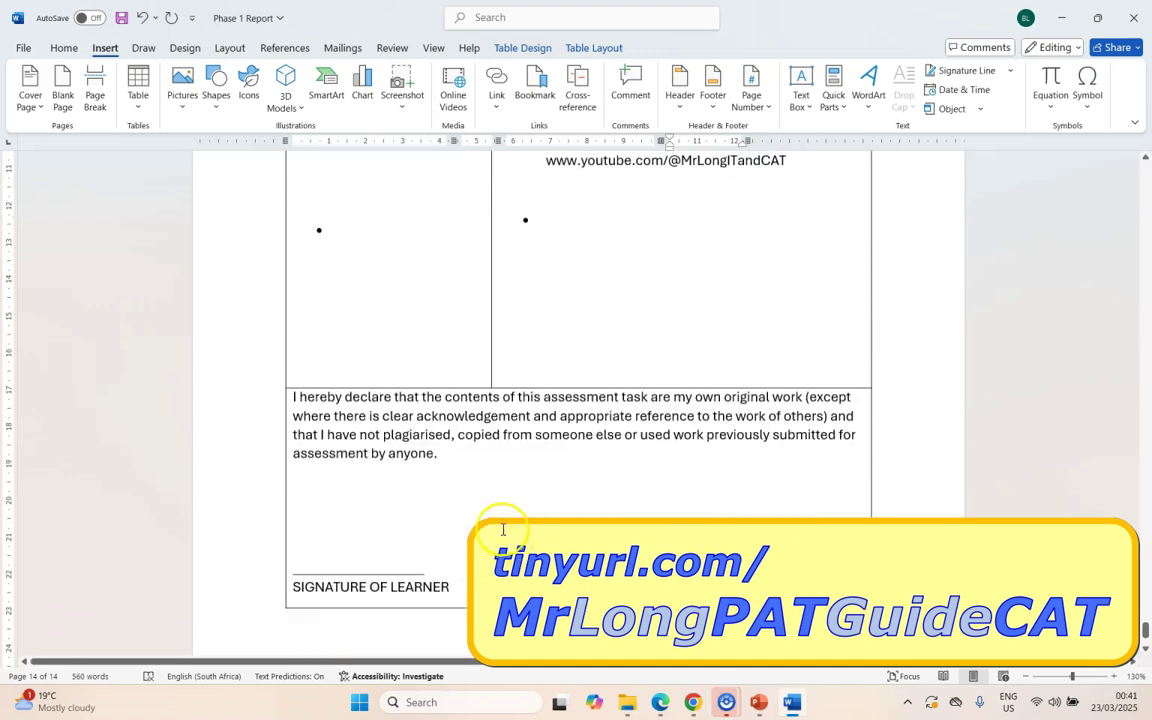
pyautogui.scroll(1, 504, 514)
pyautogui.scroll(4, 504, 514)
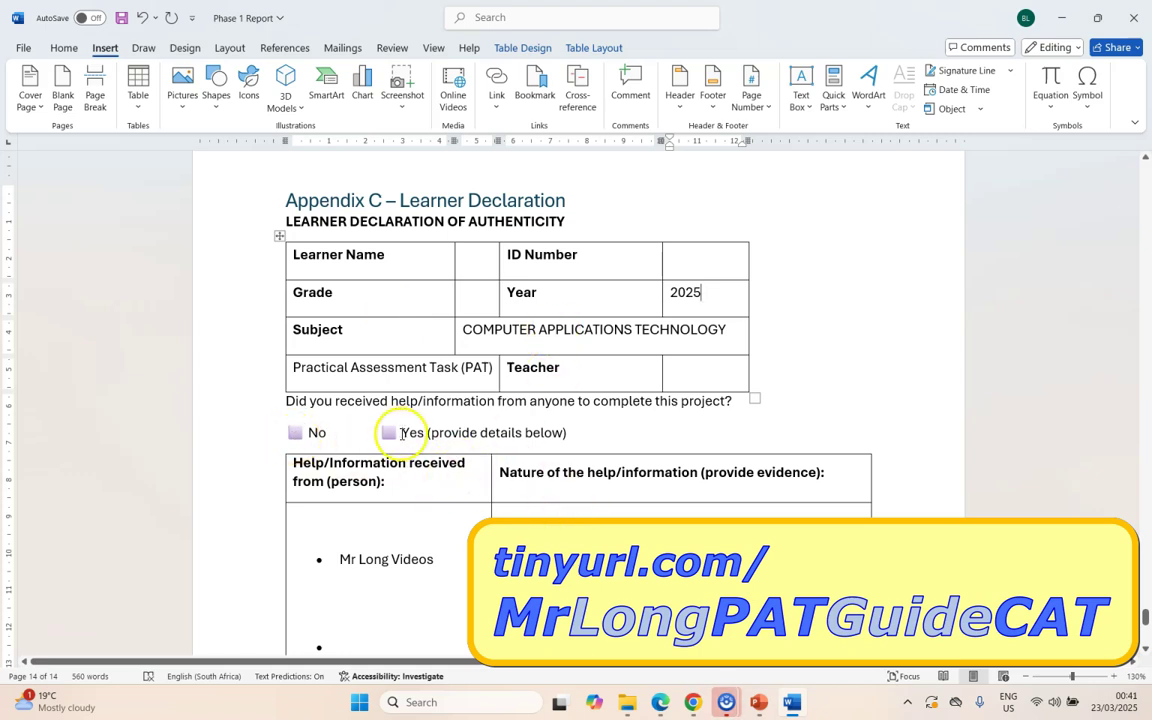
pyautogui.hotkey('alt', 'Tab')
# - Scroll the checklist to its NOTE section and bring the Sources folder window forward
pyautogui.scroll(5, 301, 425)
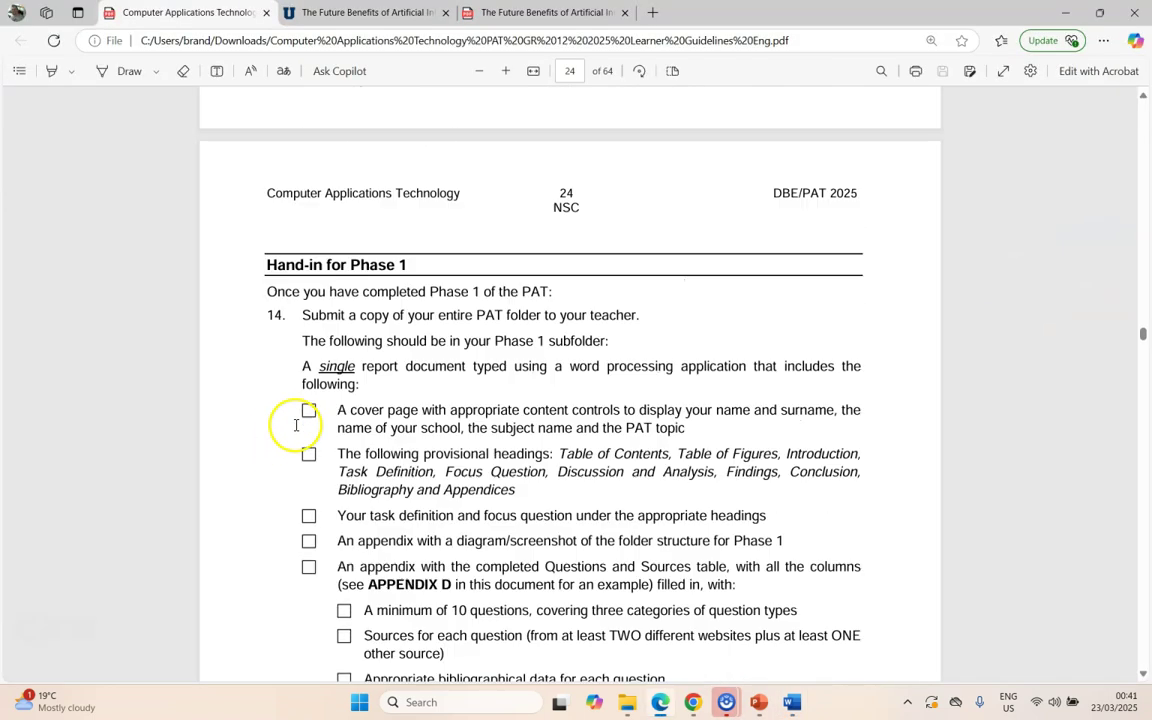
pyautogui.scroll(-5, 317, 474)
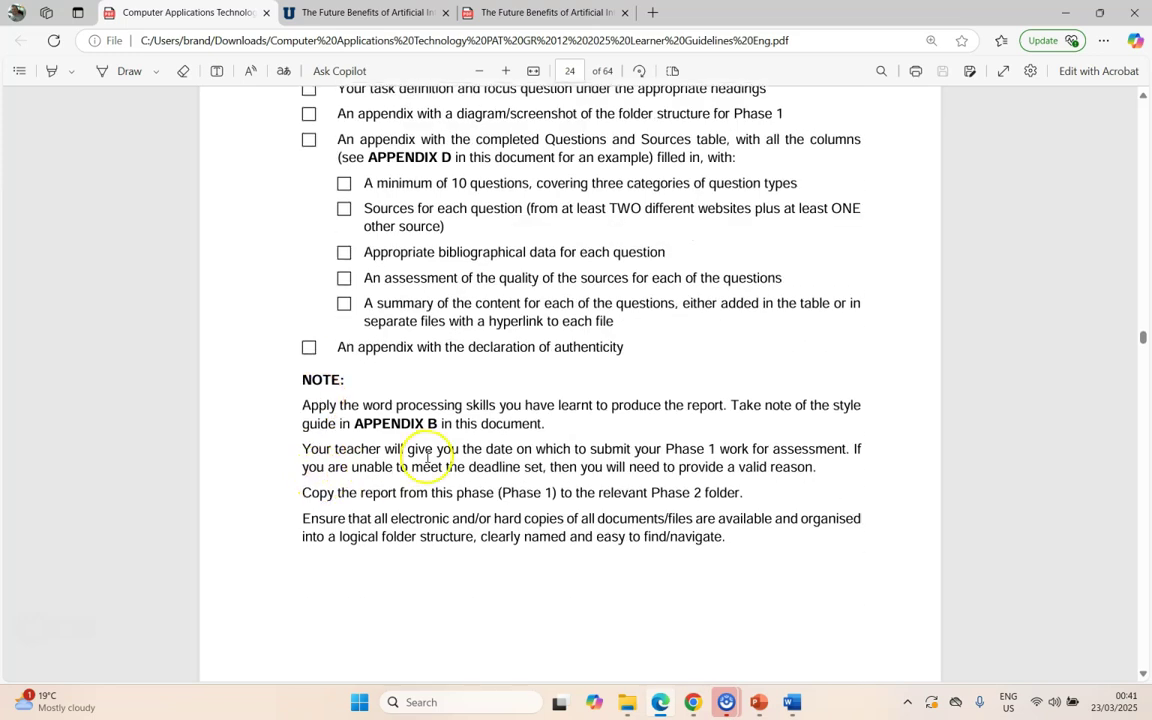
pyautogui.click(627, 702)
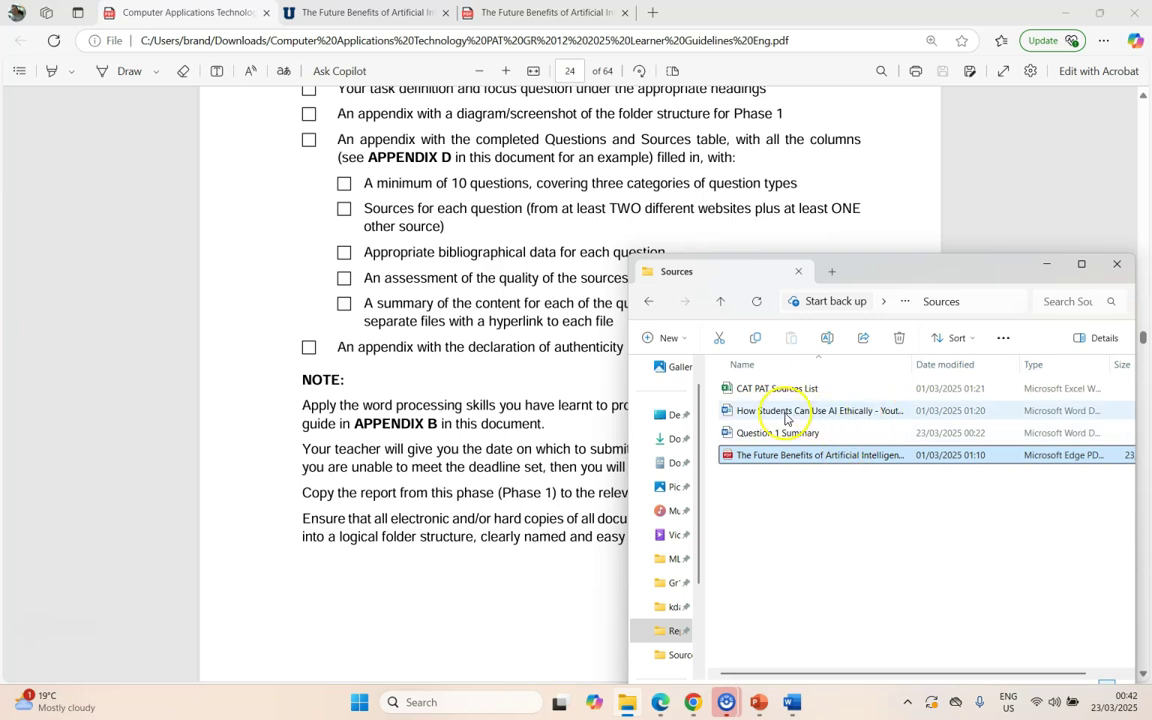
# - Prefix the downloaded website PDF's file name with 'Website Source 1'
pyautogui.click(752, 458)
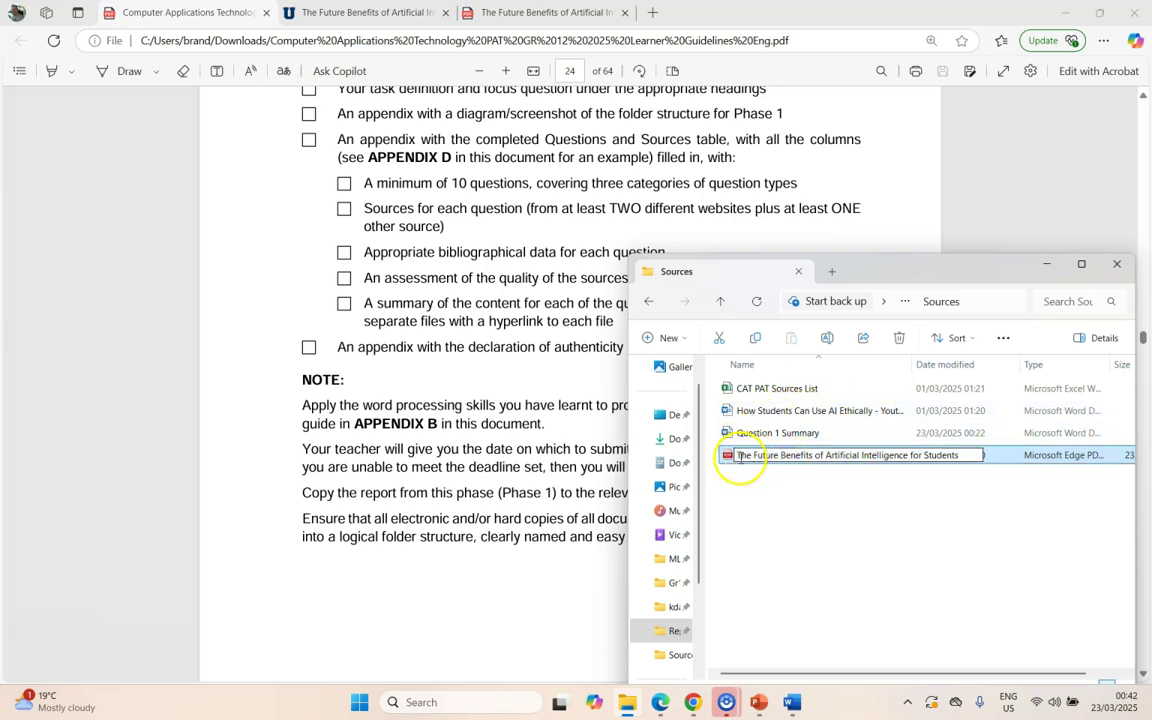
pyautogui.click(739, 456)
pyautogui.write('Website Source 1')
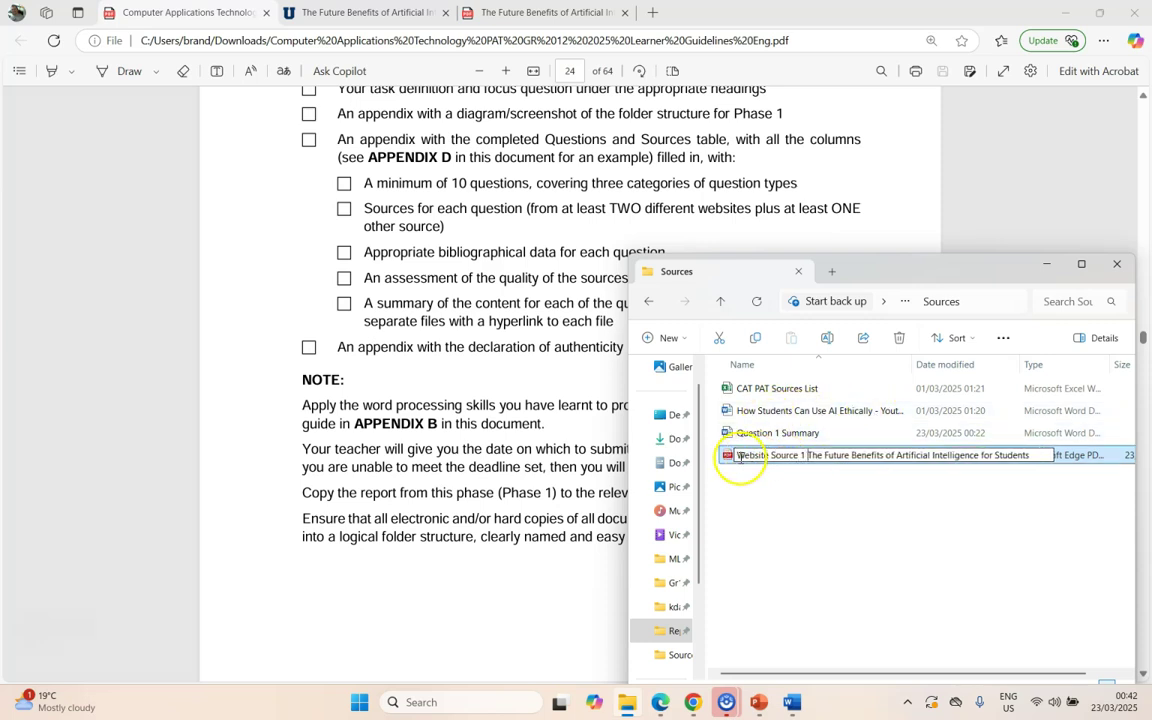
pyautogui.click(797, 470)
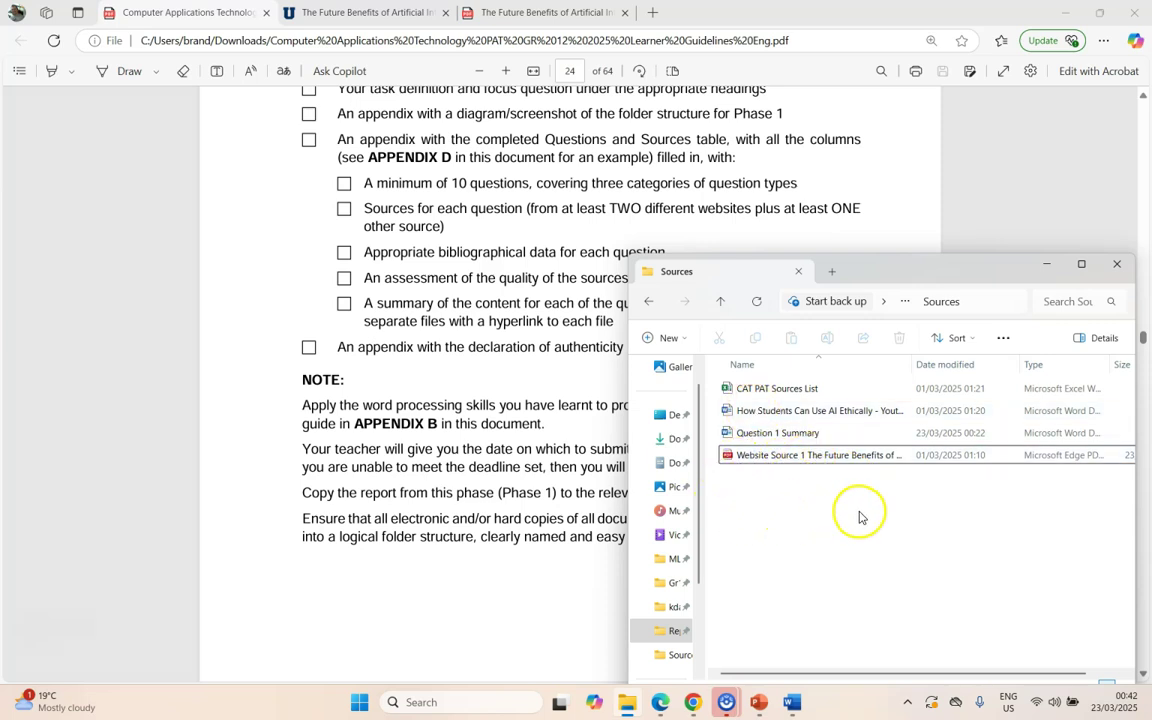
# - Rename the How Students Can Use AI Ethically file to start with 'Video Source 3'
pyautogui.click(758, 437)
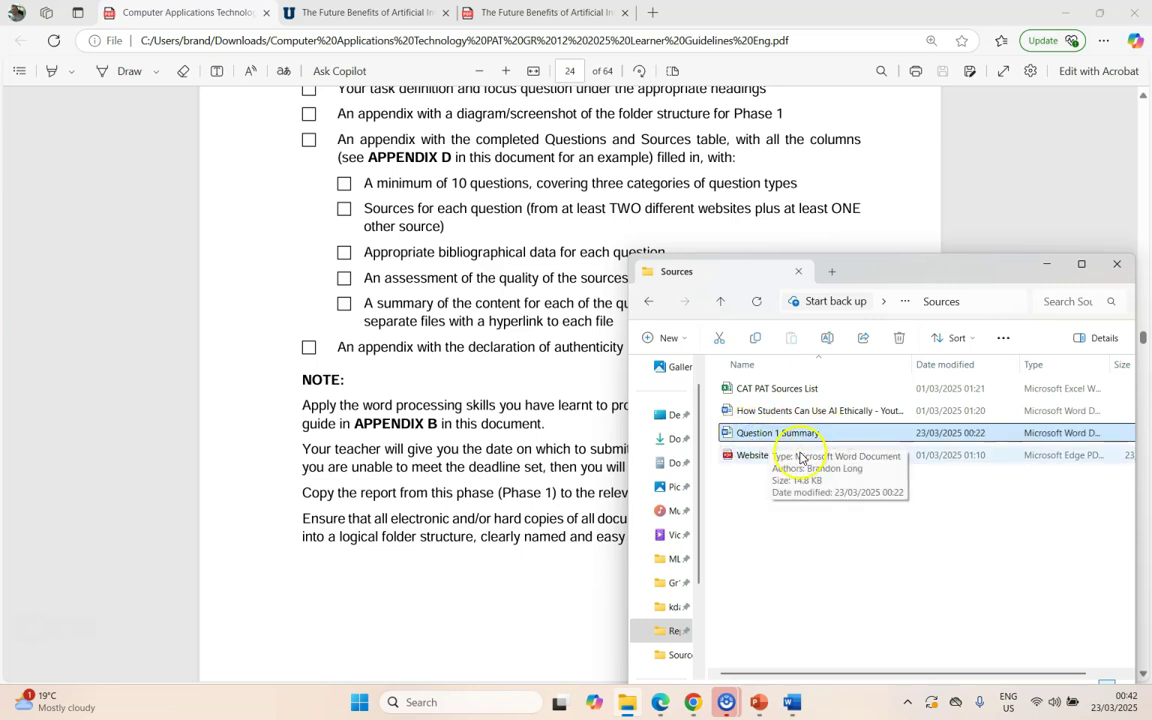
pyautogui.click(756, 410)
pyautogui.press('F2')
pyautogui.press('Home')
pyautogui.write('Video Source')
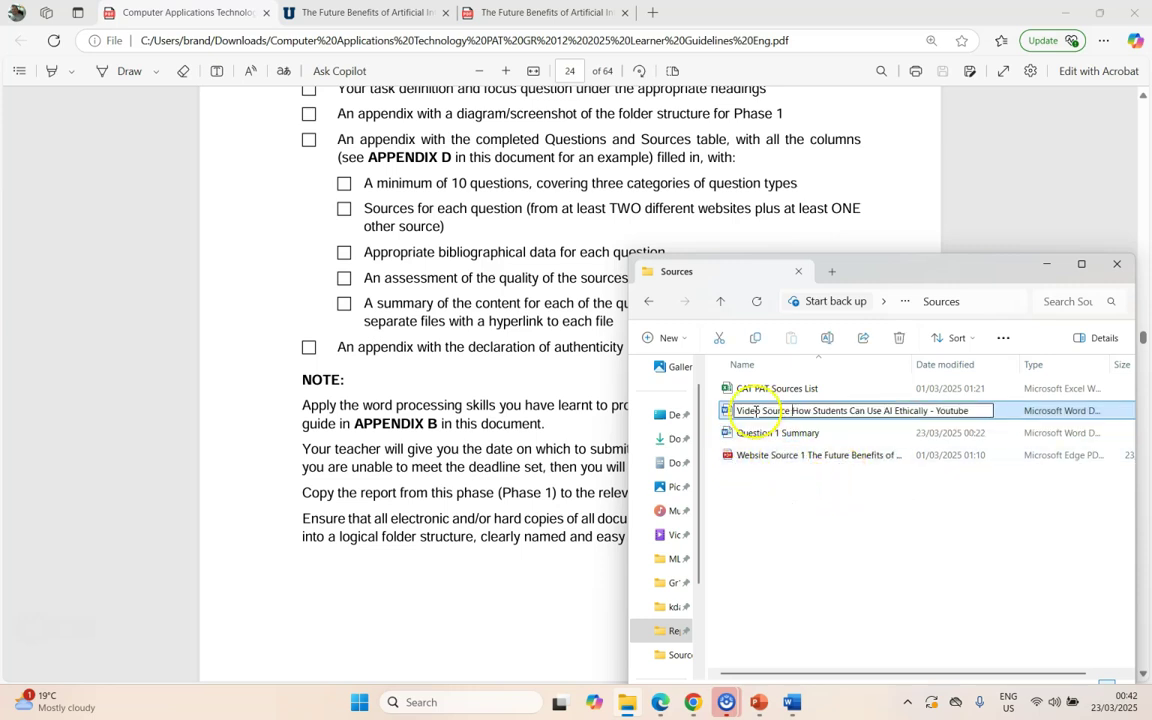
pyautogui.press('Return')
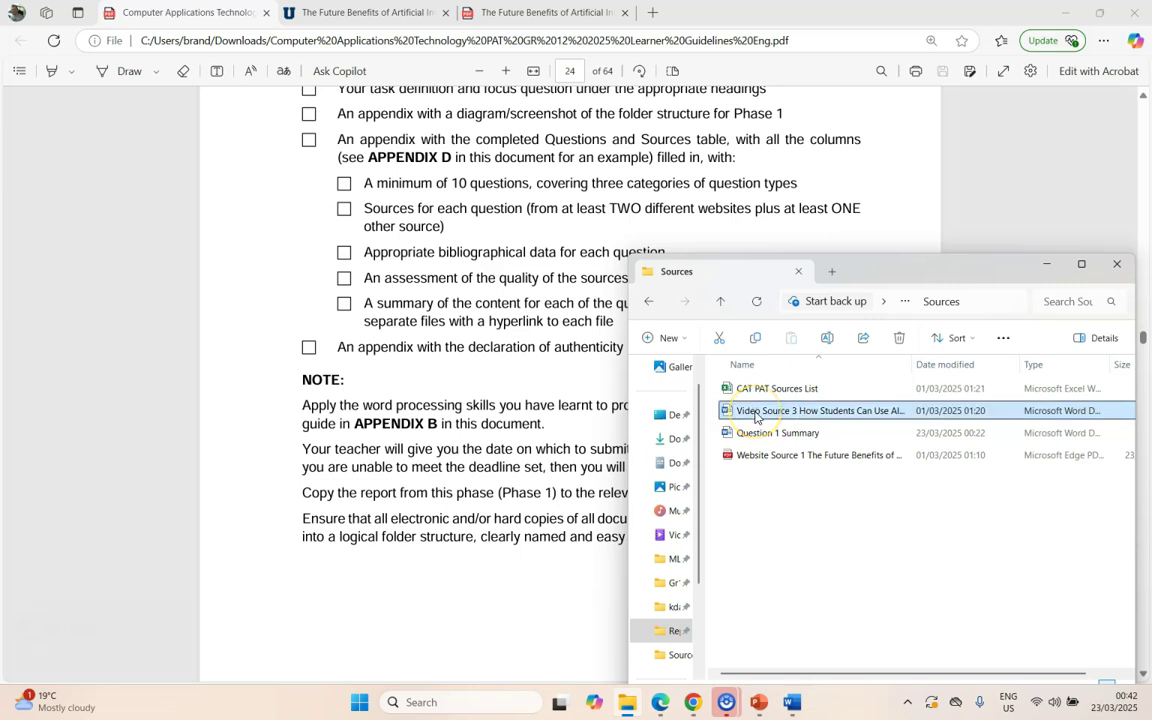
# - Go back to Phase 1 and open Report to confirm Phase 1 Report is there
pyautogui.click(790, 389)
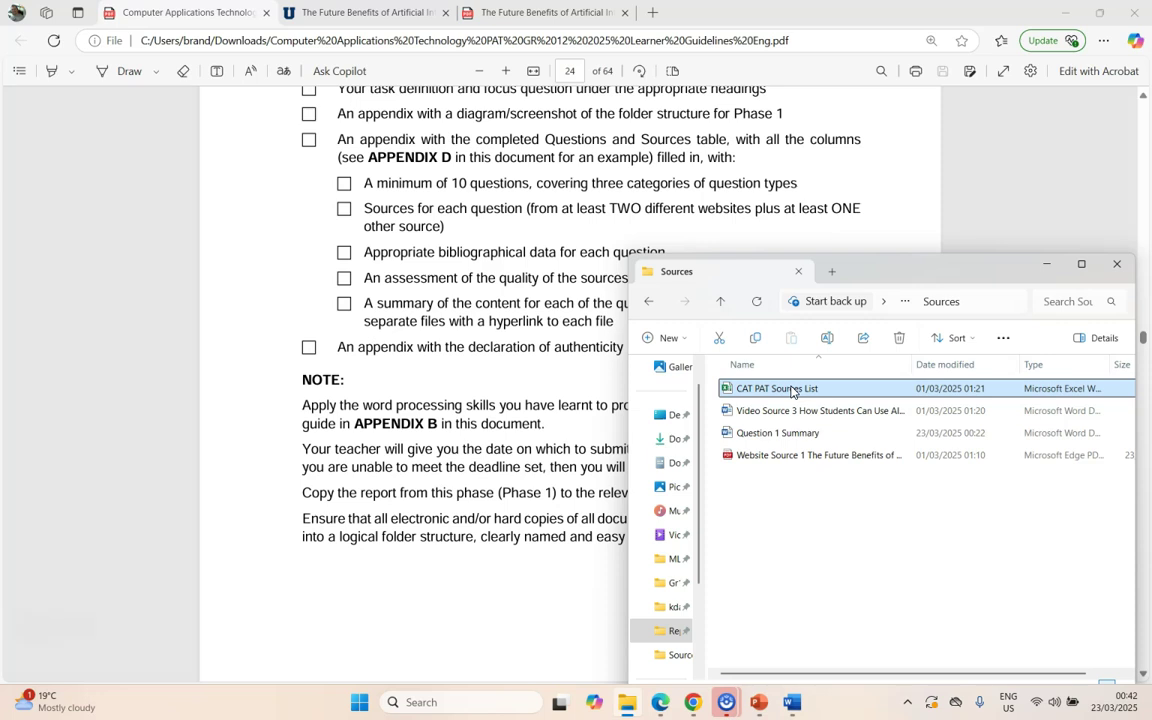
pyautogui.hotkey('alt', 'Left')
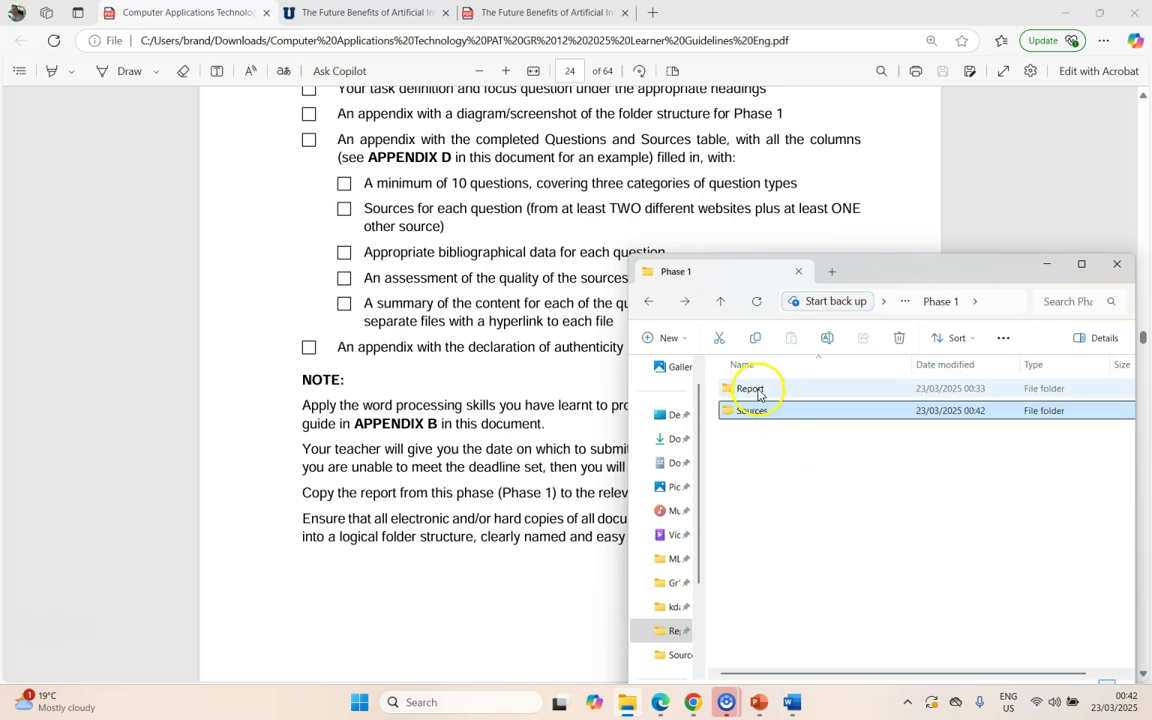
pyautogui.doubleClick(758, 392)
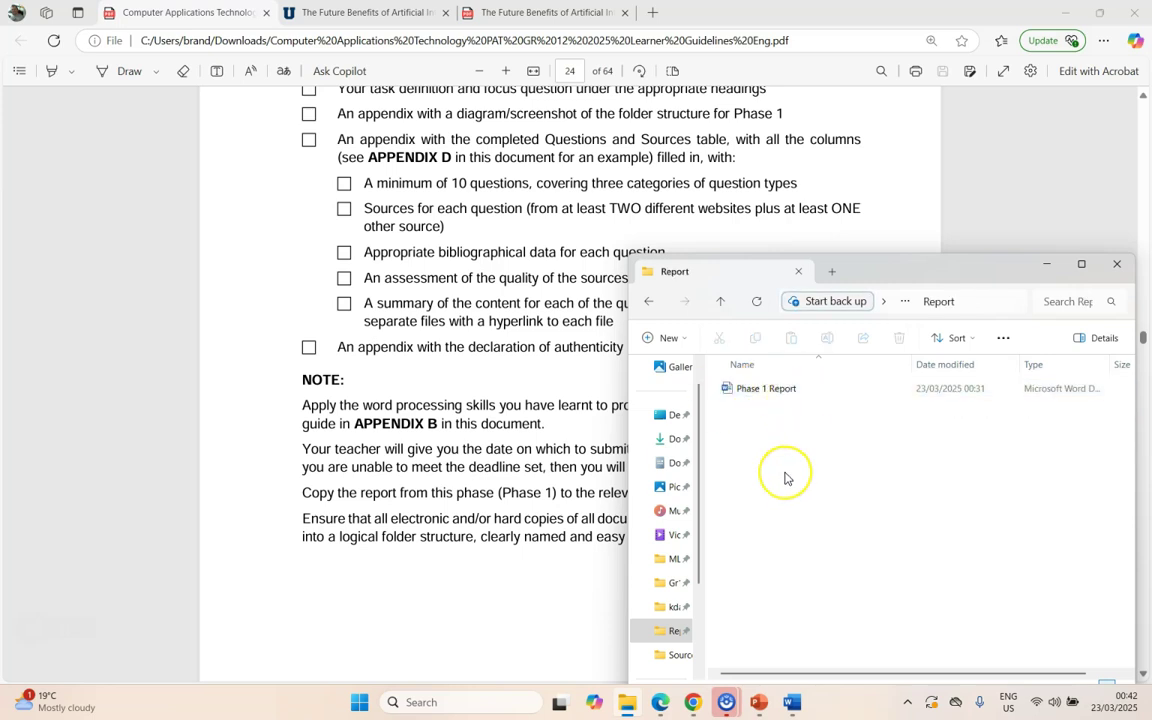
pyautogui.click(410, 370)
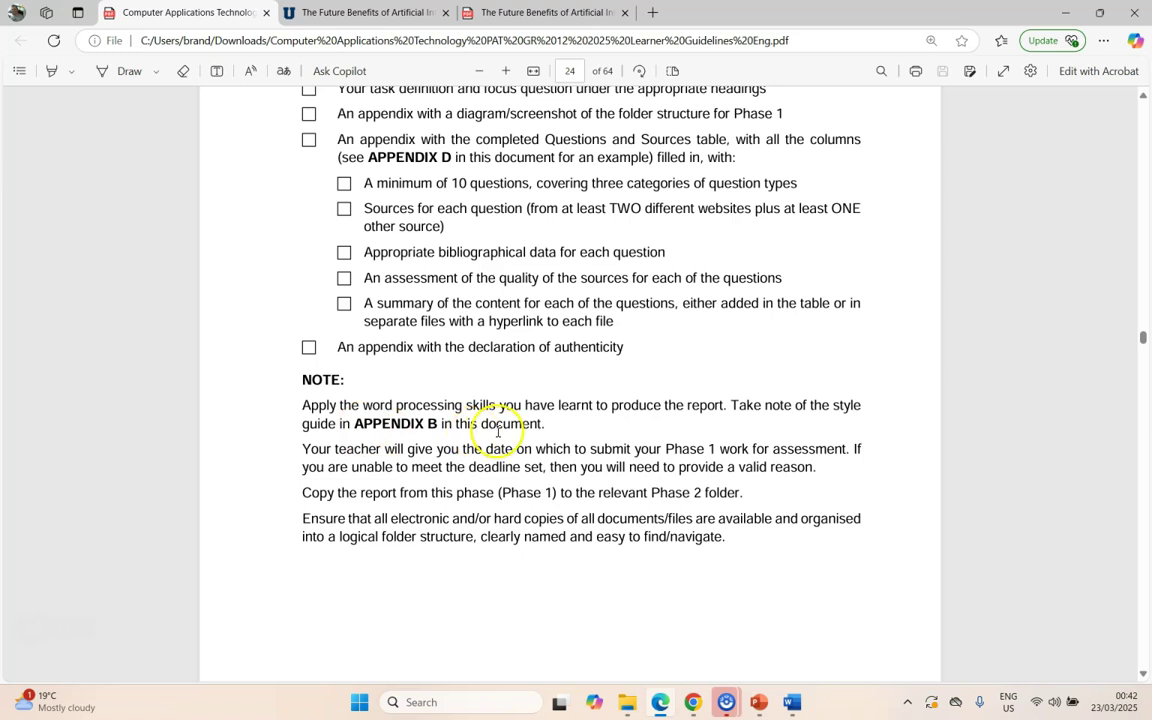
# - Glance at the Appendix B style guide, then return to page 24 and highlight the 'Copy the report… Phase 2' line
pyautogui.click(395, 423)
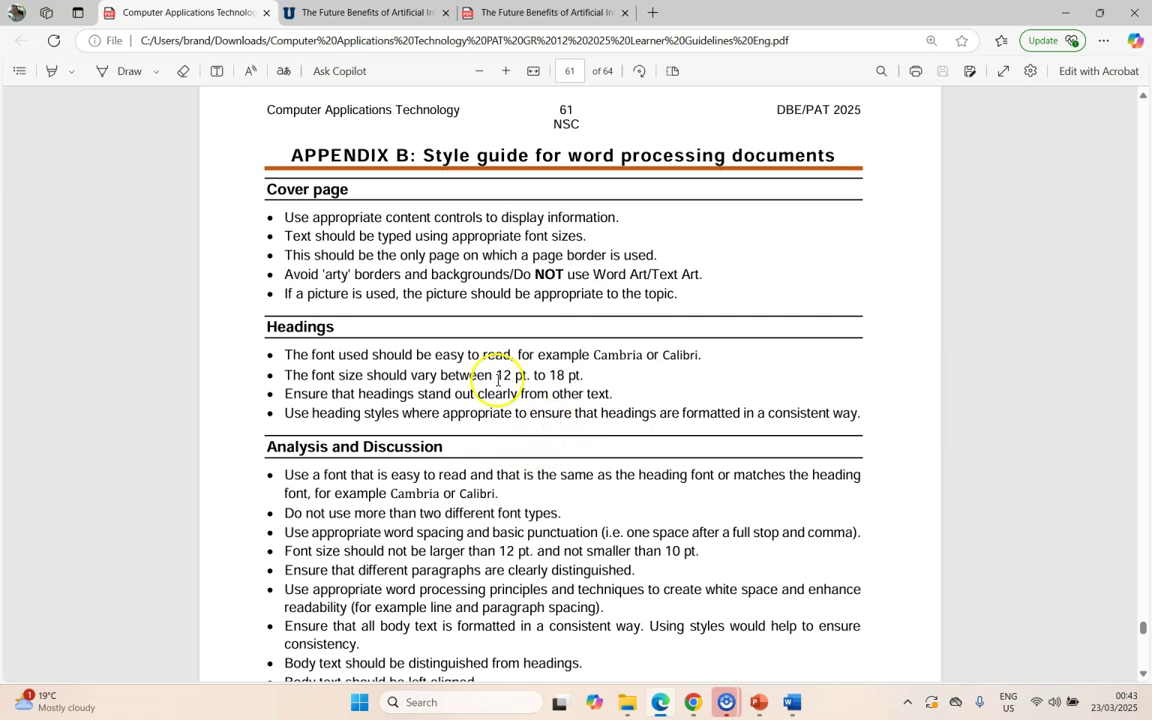
pyautogui.scroll(-4, 455, 380)
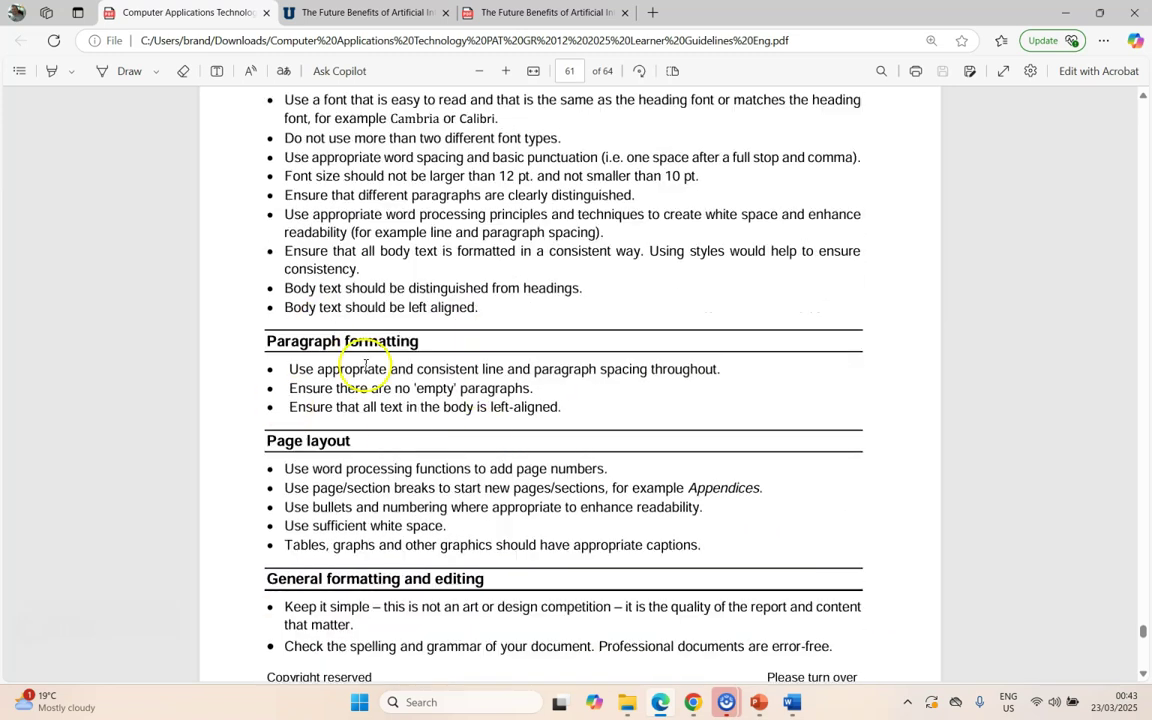
pyautogui.scroll(-1, 360, 470)
pyautogui.scroll(-1, 396, 500)
pyautogui.scroll(5, 398, 500)
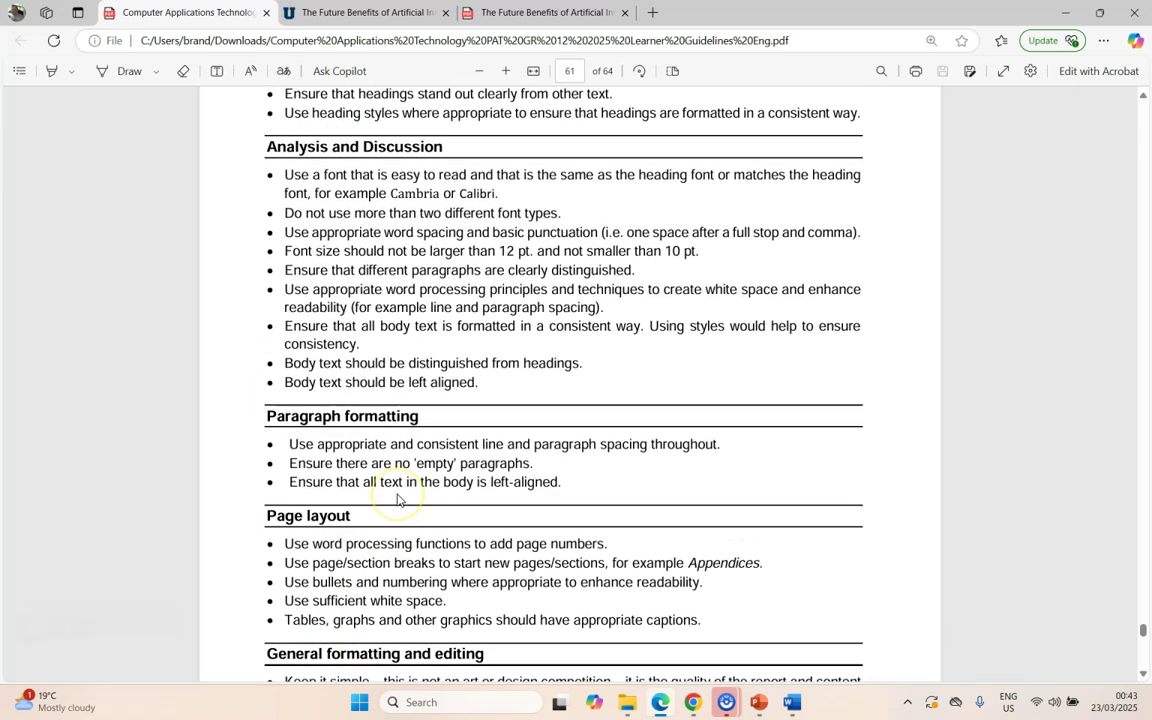
pyautogui.hotkey('alt', 'Left')
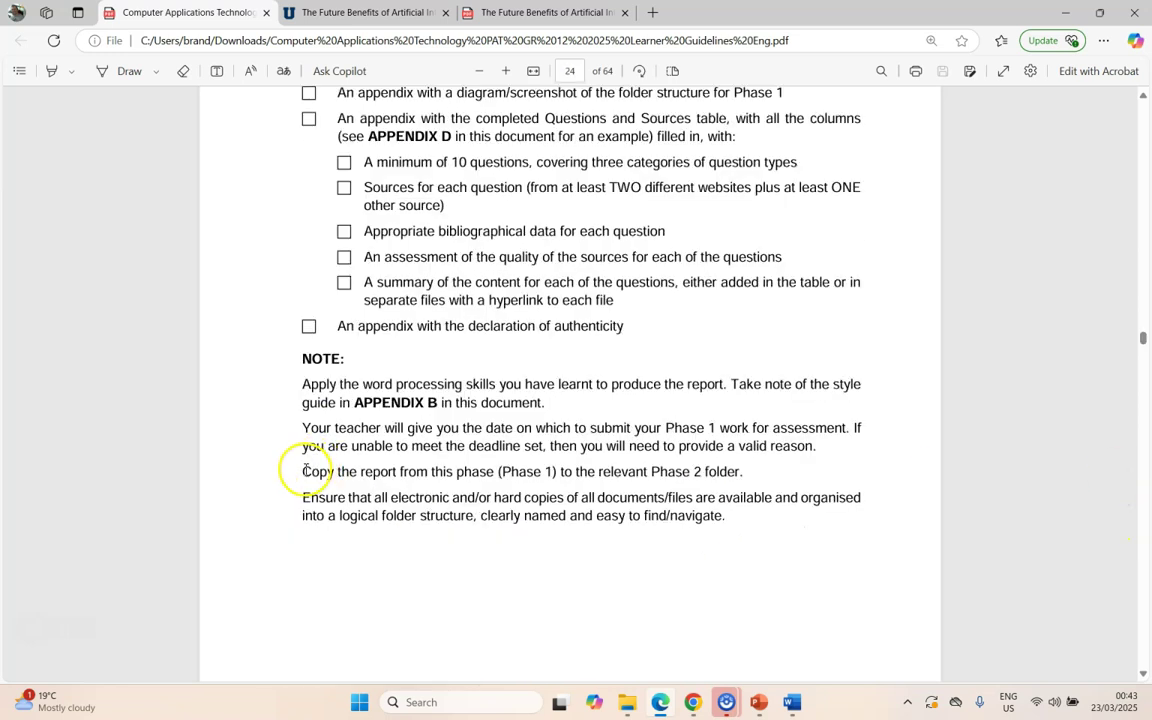
pyautogui.moveTo(300, 471); pyautogui.dragTo(720, 465)
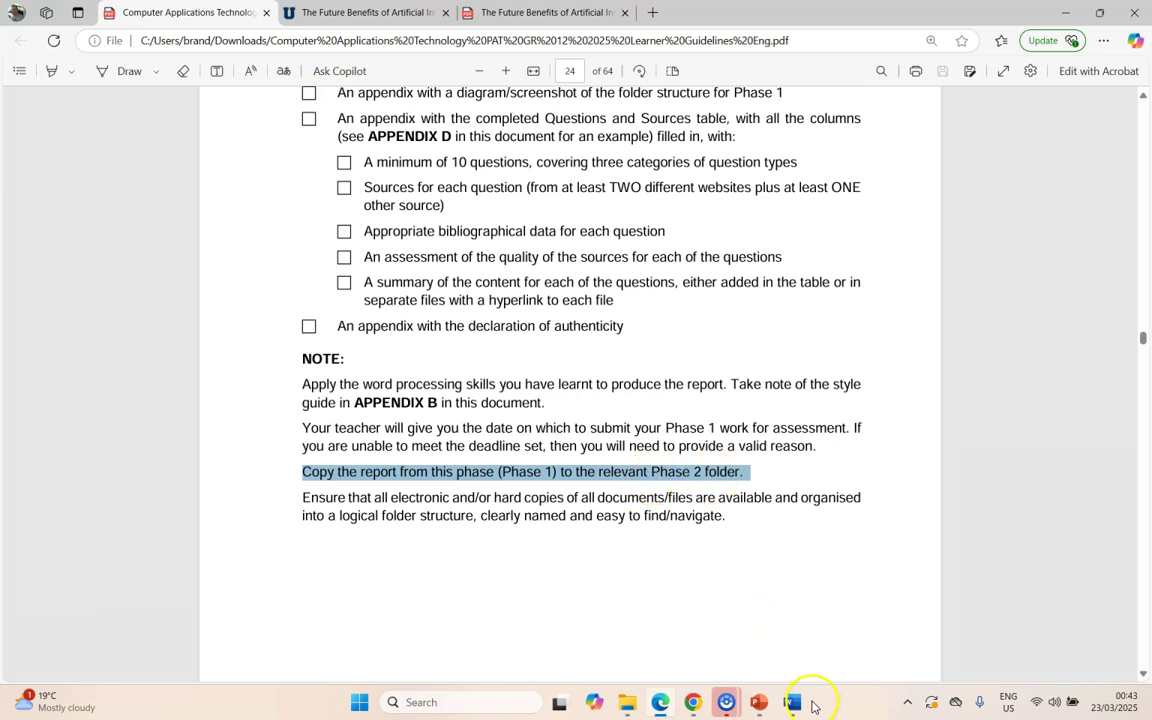
# - Copy the Phase 1 Report file and navigate into the Phase 2 folder
pyautogui.hotkey('alt', 'Tab')
pyautogui.rightClick(776, 385)
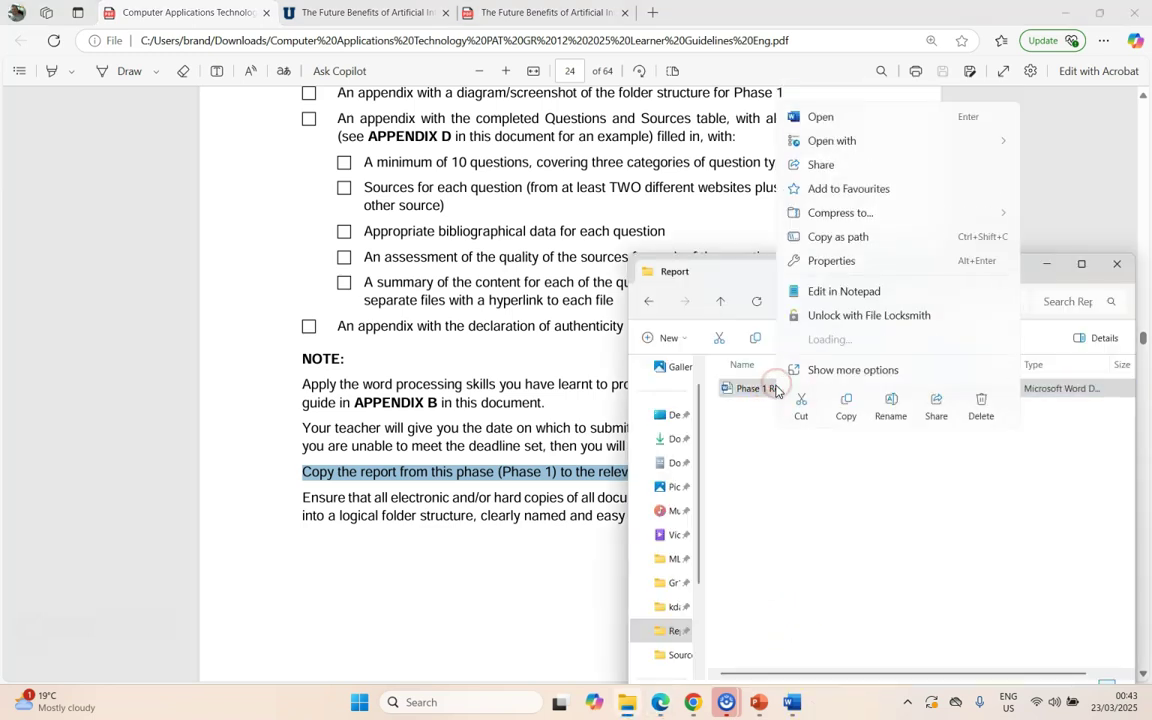
pyautogui.click(846, 410)
pyautogui.hotkey('alt', 'Up')
pyautogui.hotkey('alt', 'Up')
pyautogui.click(755, 416)
pyautogui.doubleClick(755, 416)
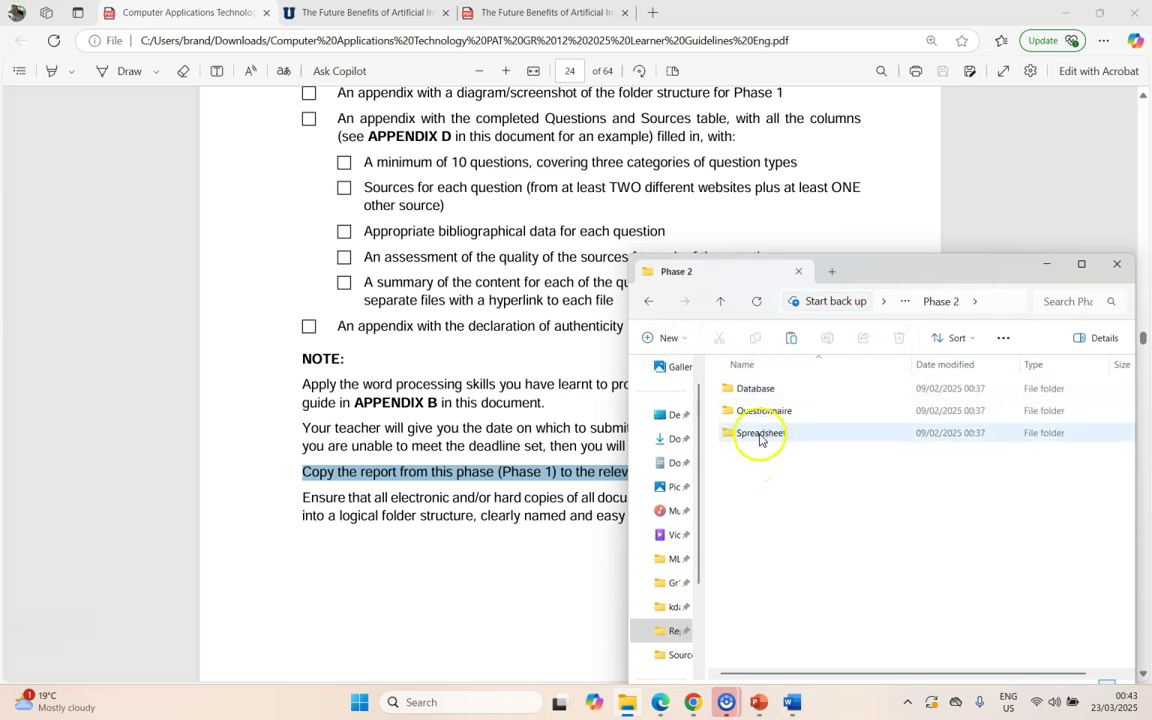
# - Create a new folder named Report inside Phase 2
pyautogui.click(750, 416)
pyautogui.click(668, 338)
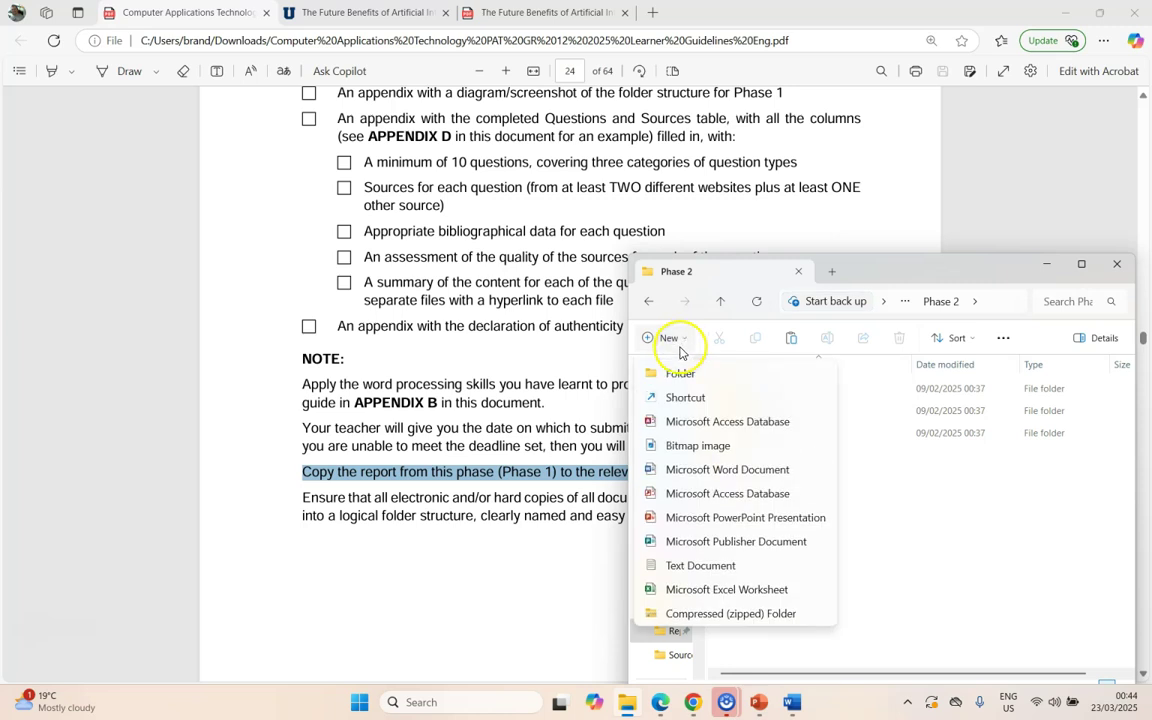
pyautogui.click(685, 373)
pyautogui.write('Report')
pyautogui.press('Return')
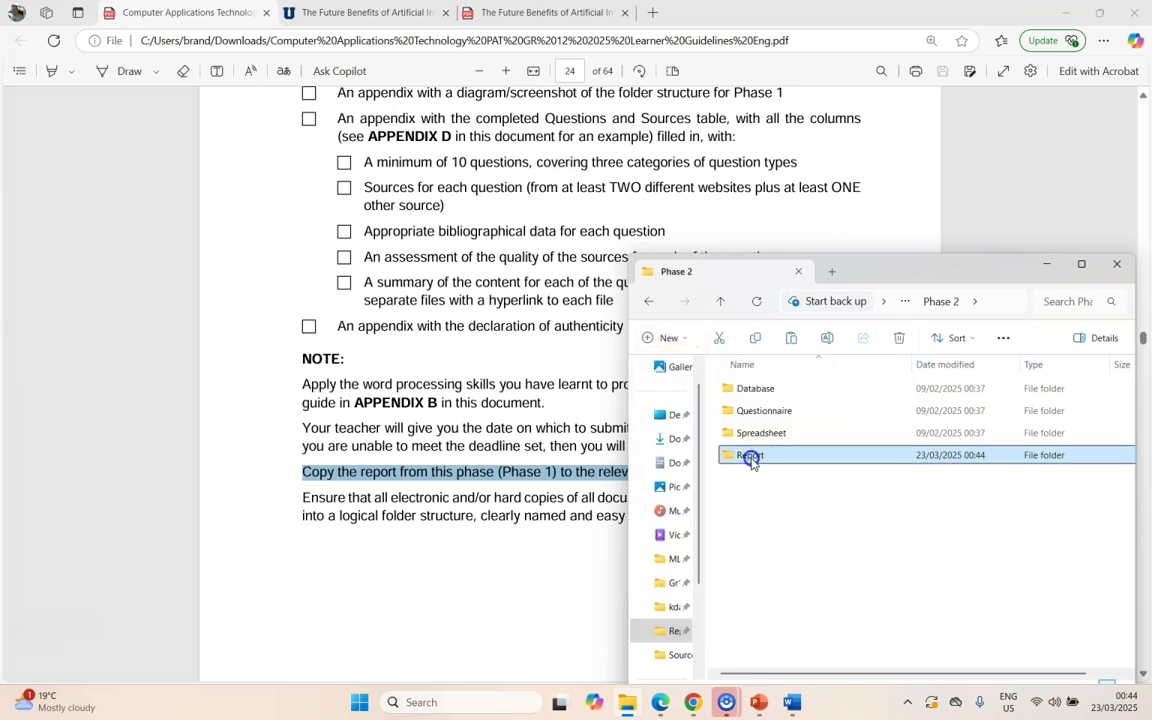
# - Paste Phase 1 Report into the Report folder, then return to Phase 2
pyautogui.doubleClick(750, 455)
pyautogui.rightClick(750, 458)
pyautogui.click(775, 487)
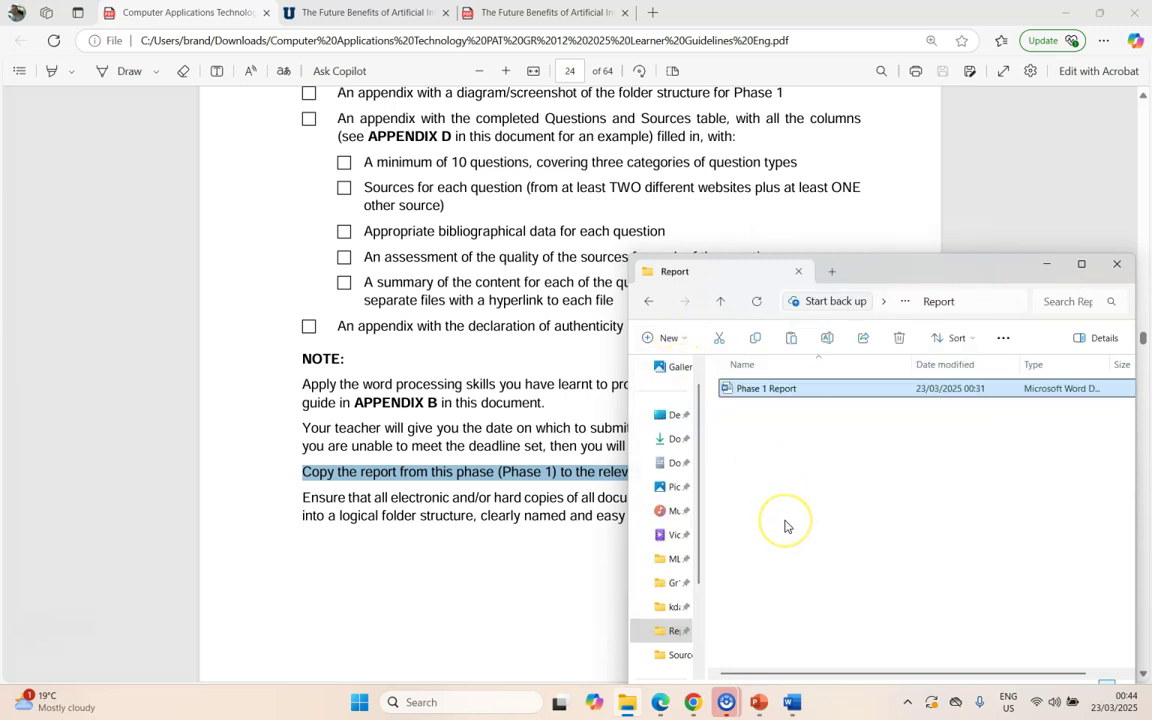
pyautogui.click(649, 304)
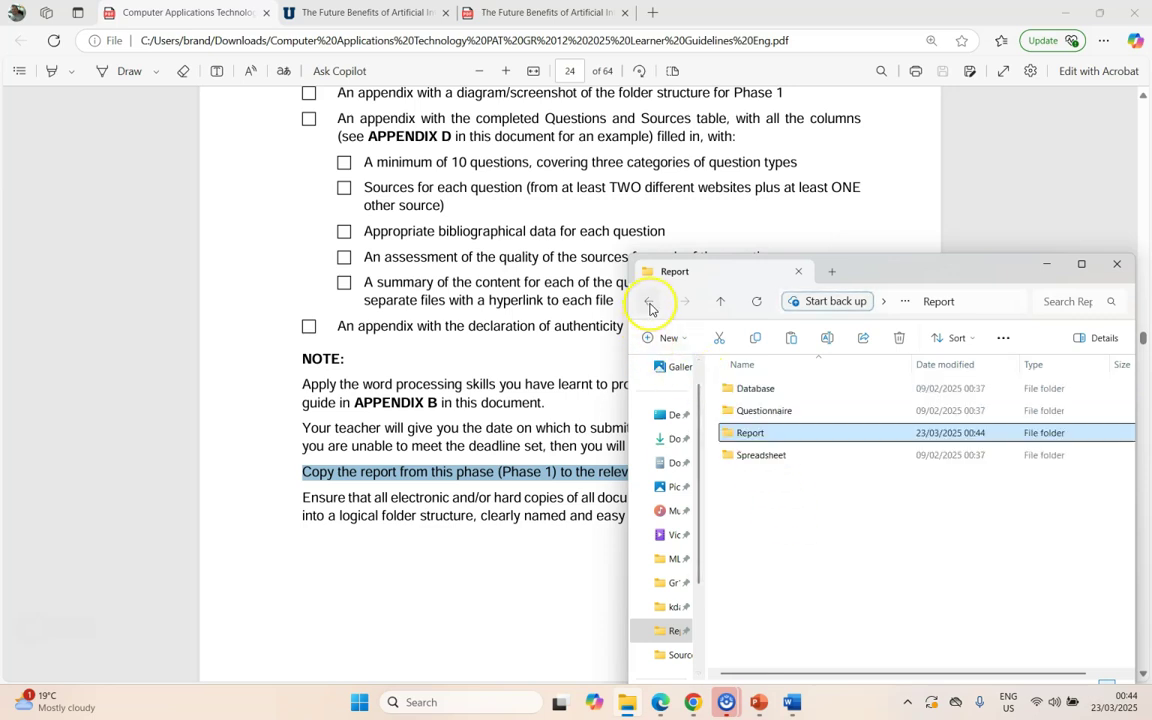
pyautogui.click(746, 434)
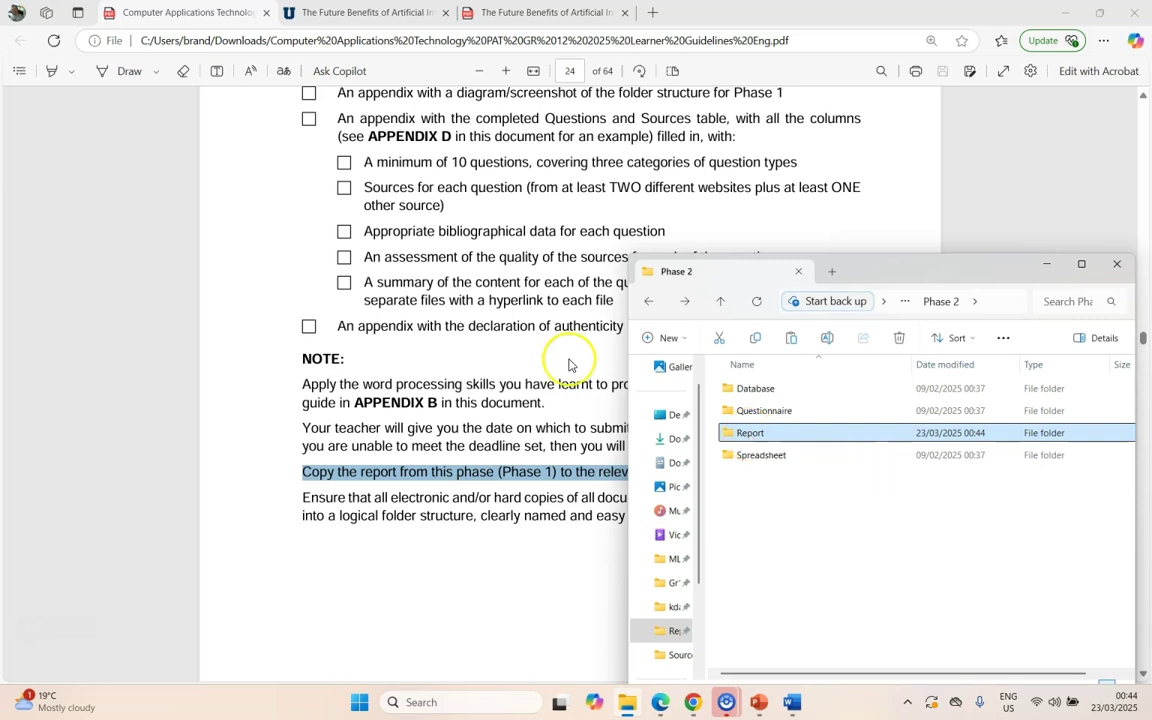
pyautogui.click(792, 703)
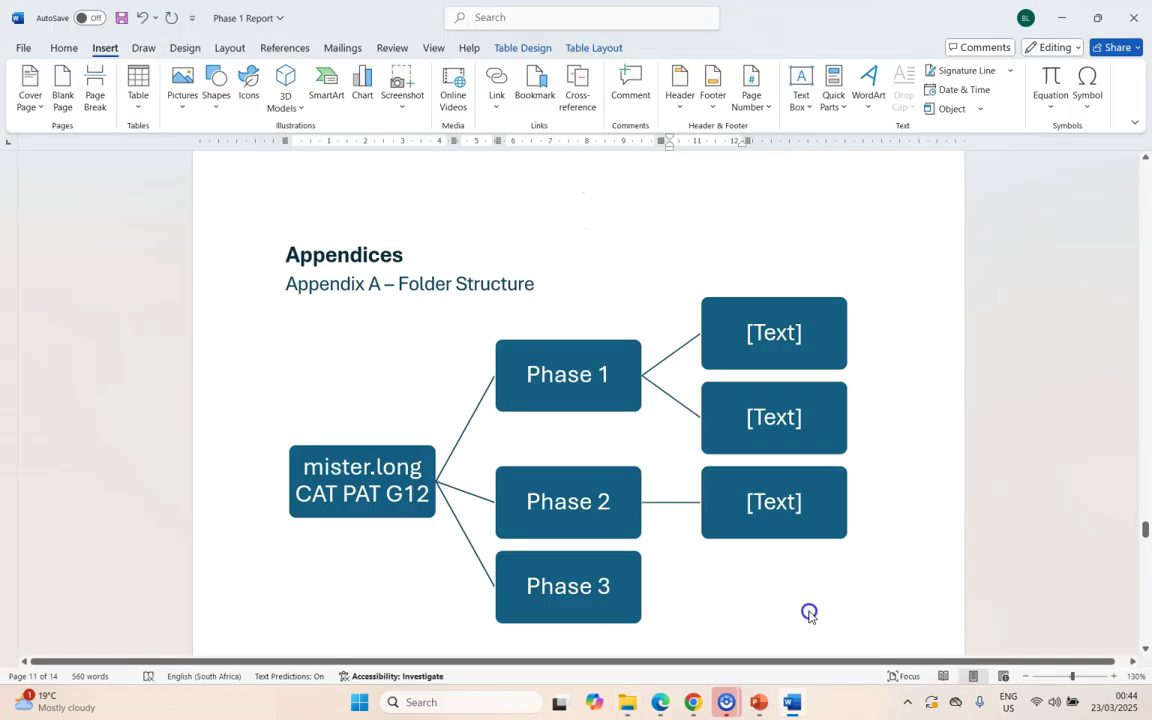
# - Compare Word's Appendix A folder diagram with the Phase 2 folder, then return to the PDF
pyautogui.hotkey('alt', 'Tab')
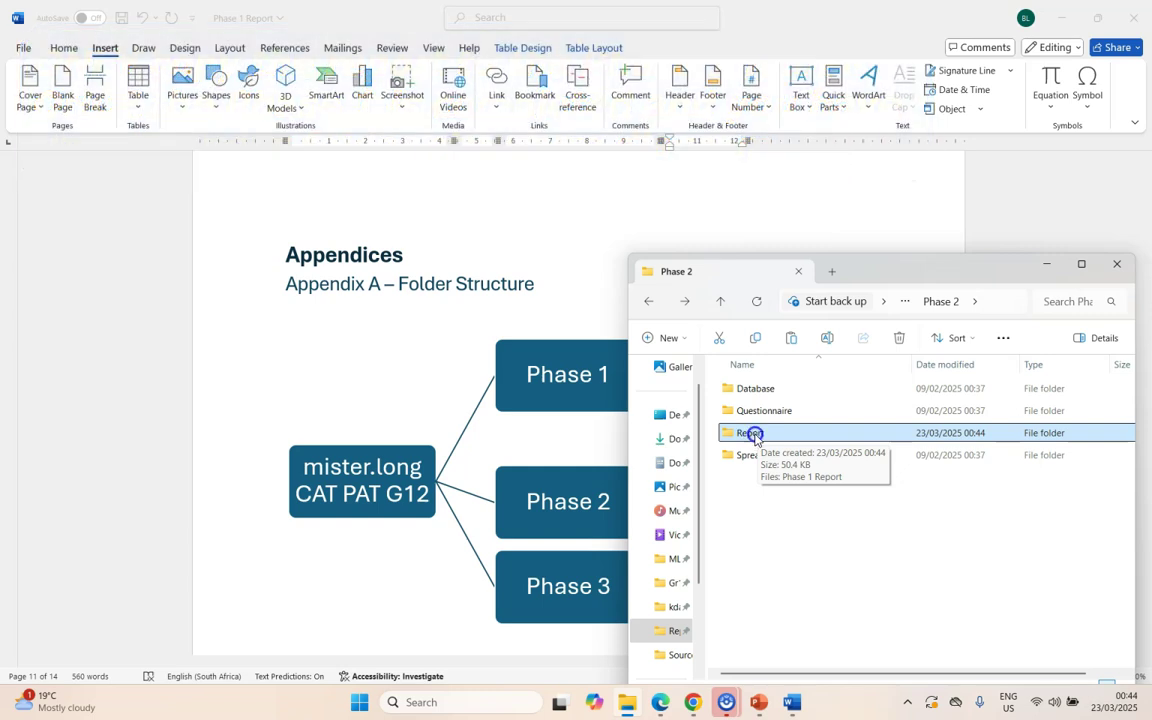
pyautogui.hotkey('alt', 'Tab')
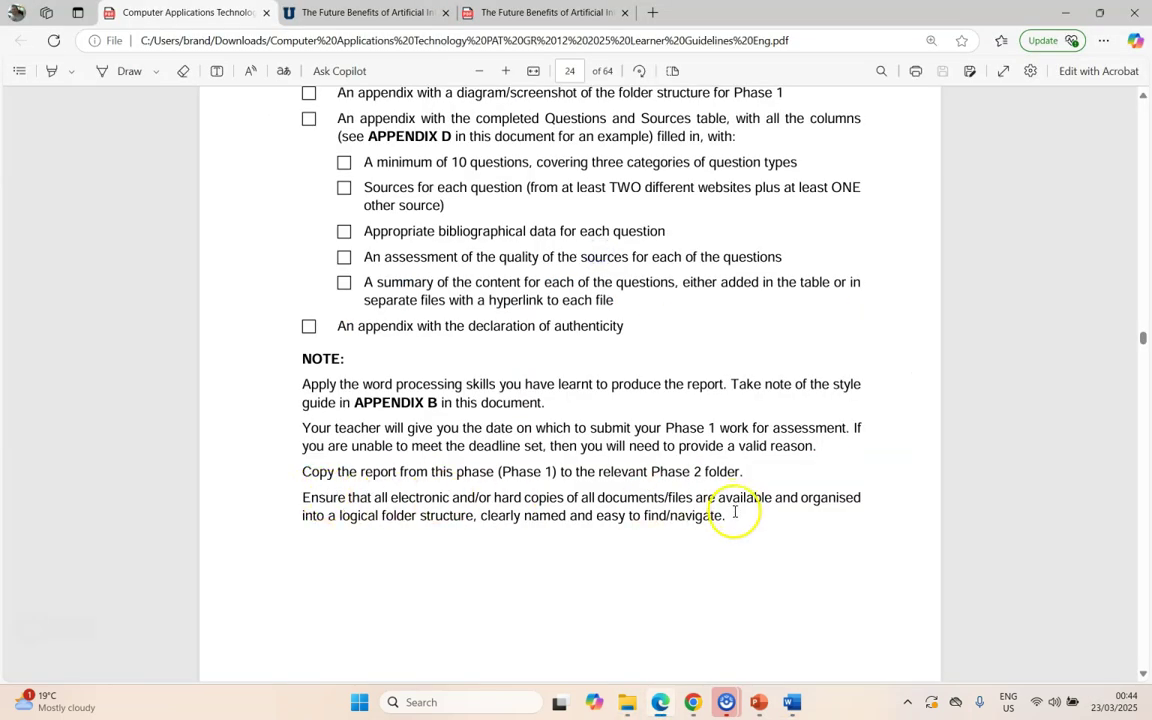
# - Copy the whole PAT project folder from the Storage Drive into the Backup folder
pyautogui.hotkey('alt', 'Tab')
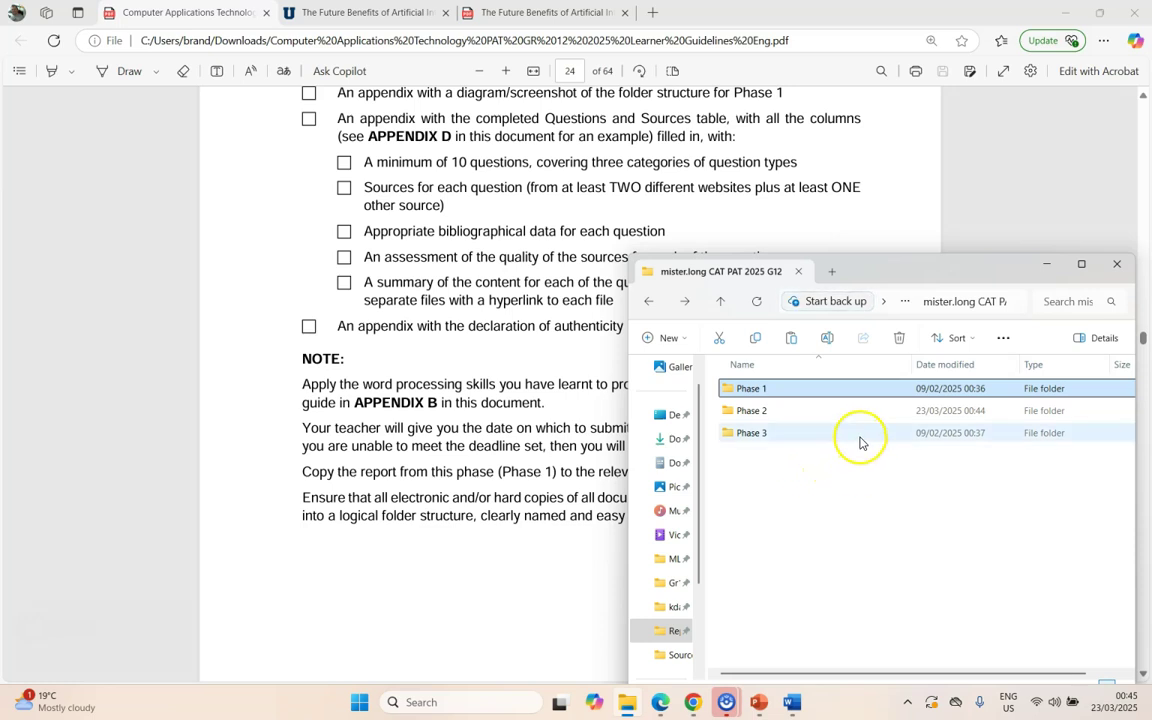
pyautogui.click(647, 305)
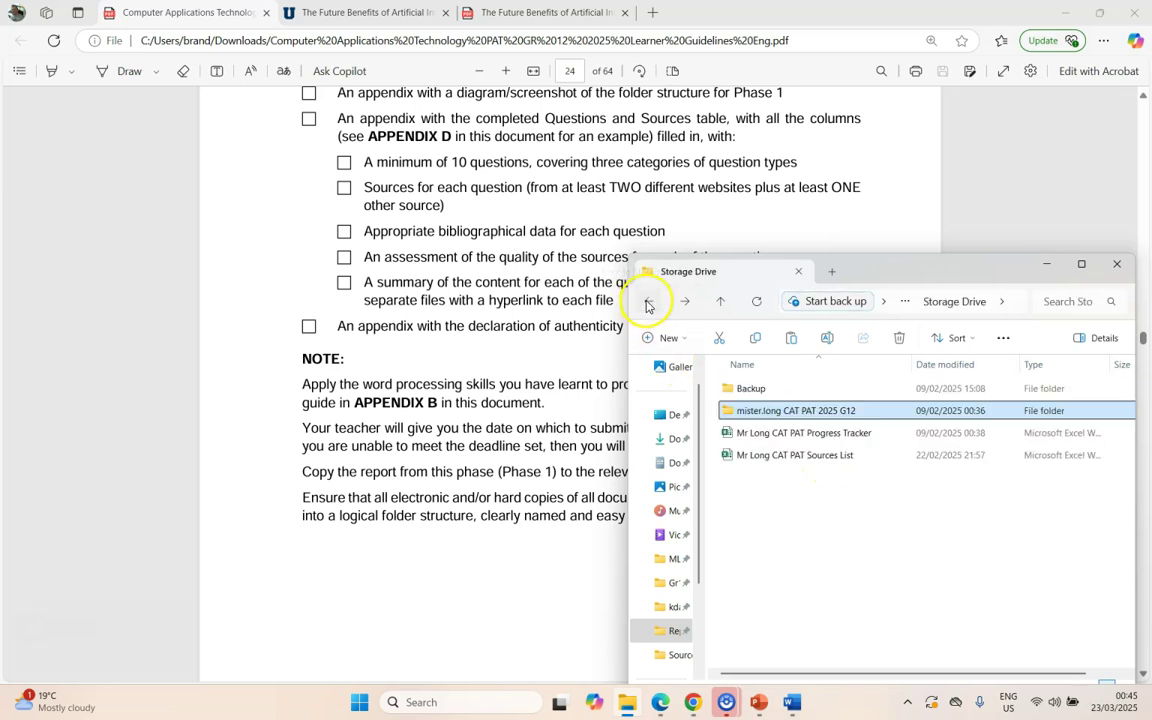
pyautogui.rightClick(802, 406)
pyautogui.click(877, 437)
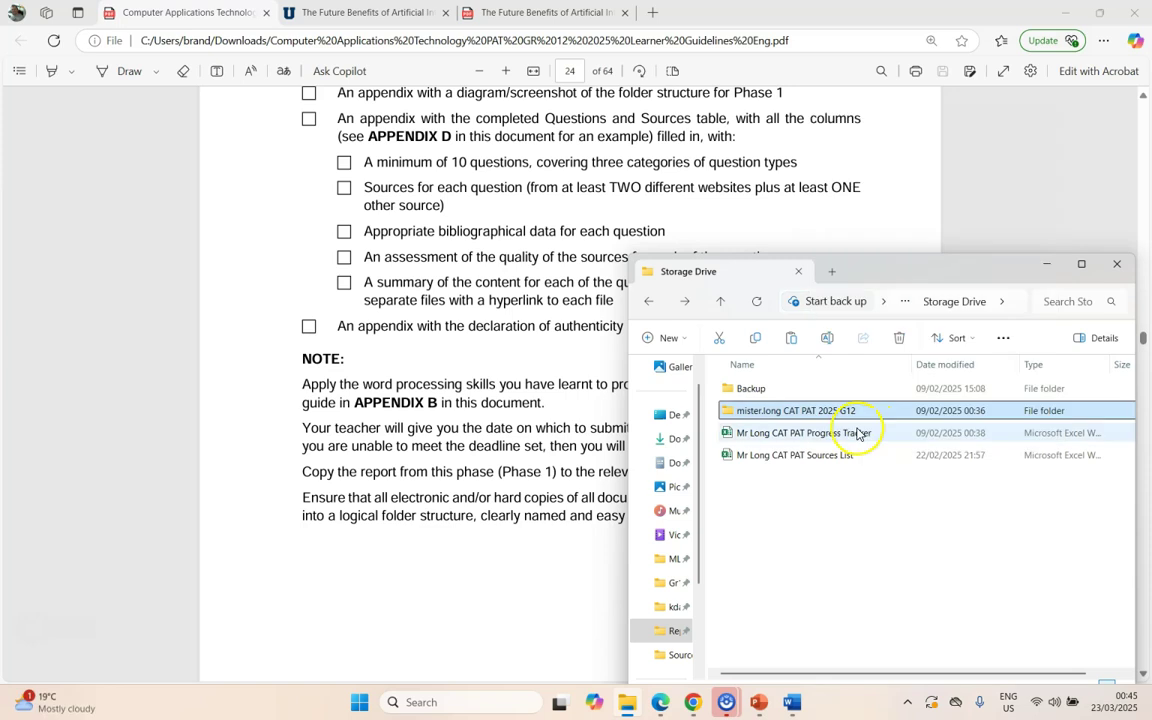
pyautogui.doubleClick(749, 389)
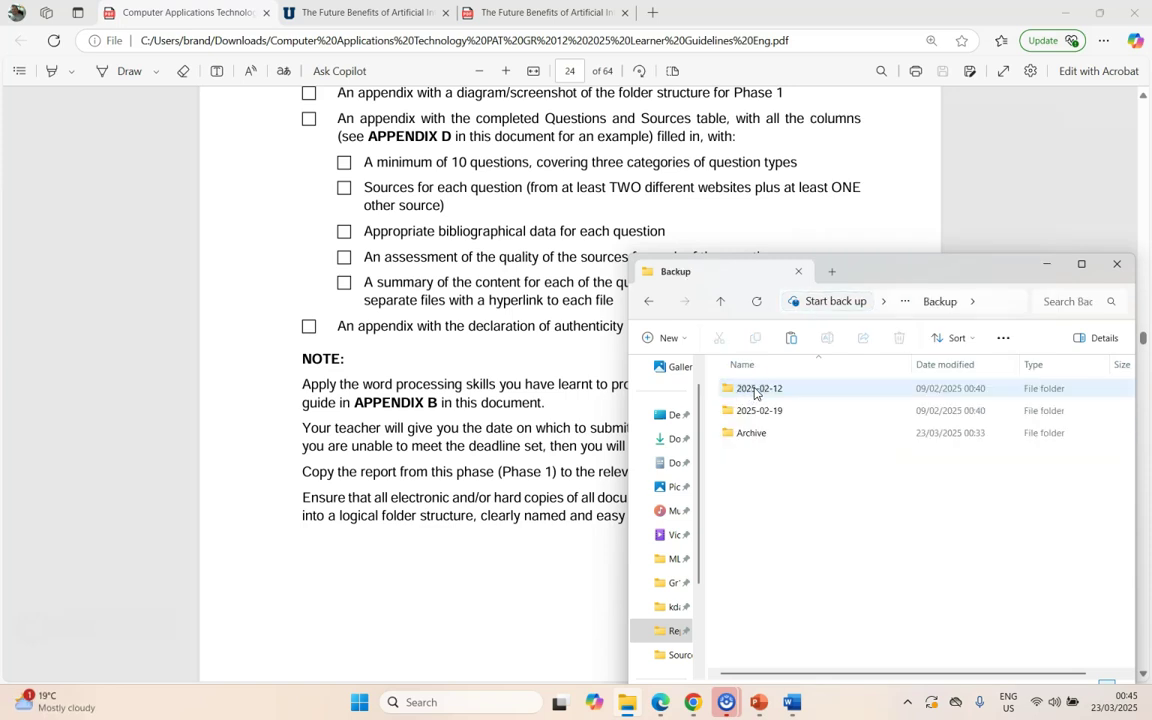
pyautogui.rightClick(765, 478)
pyautogui.click(790, 495)
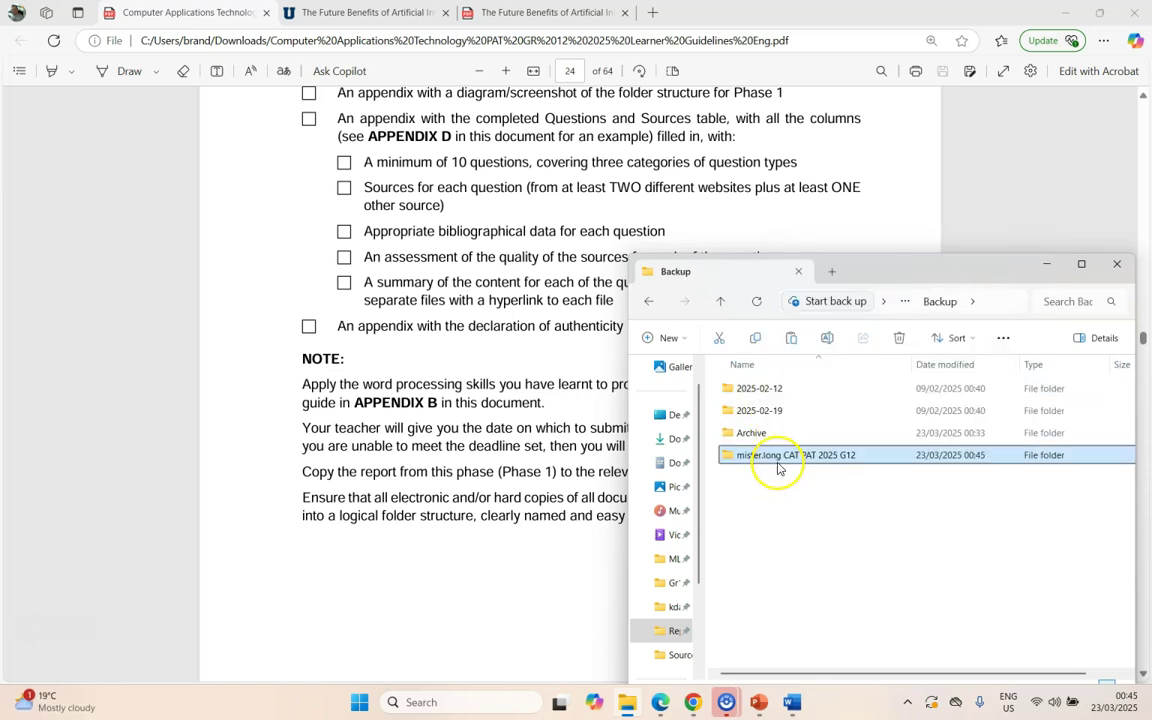
# - Rename the pasted copy to 'Phase 1 Submit' and verify it in Backup
pyautogui.click(774, 455)
pyautogui.write('Phase')
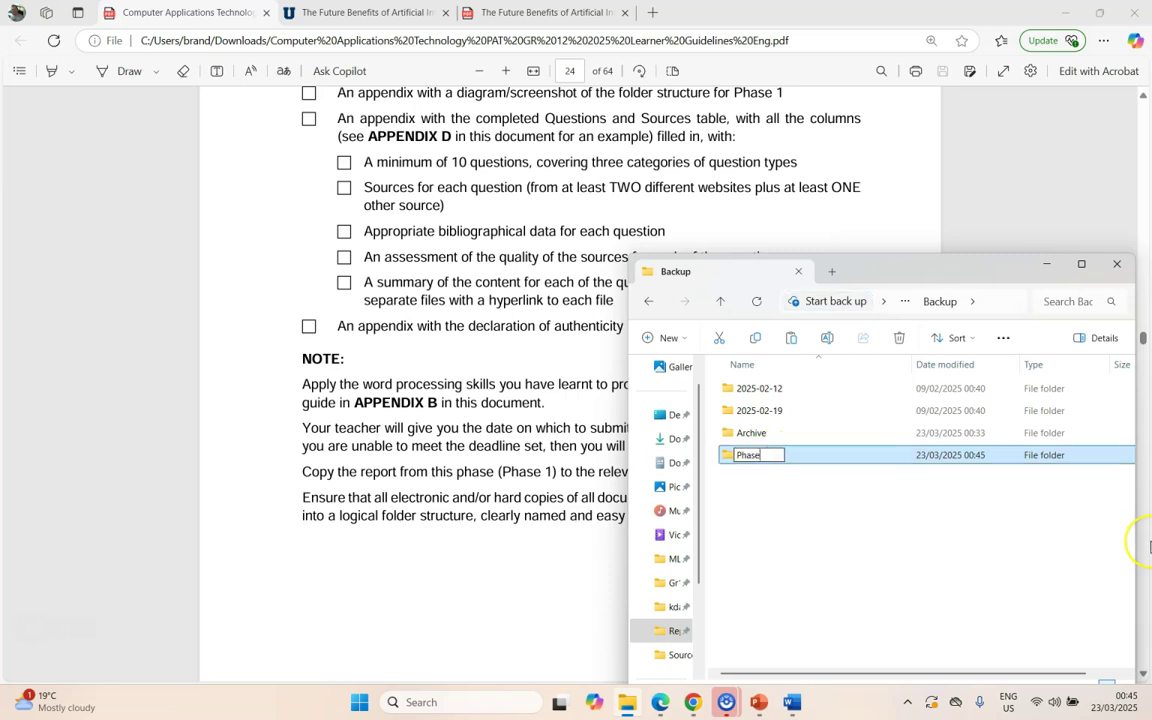
pyautogui.write(' 1 Submit')
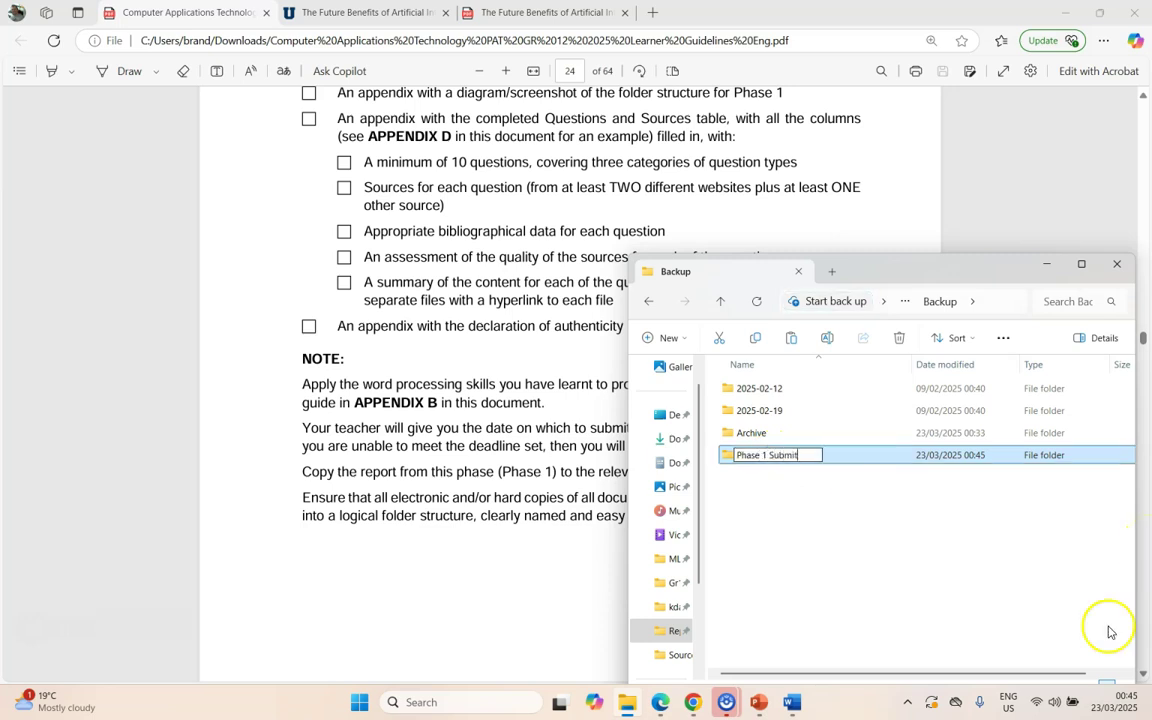
pyautogui.click(836, 527)
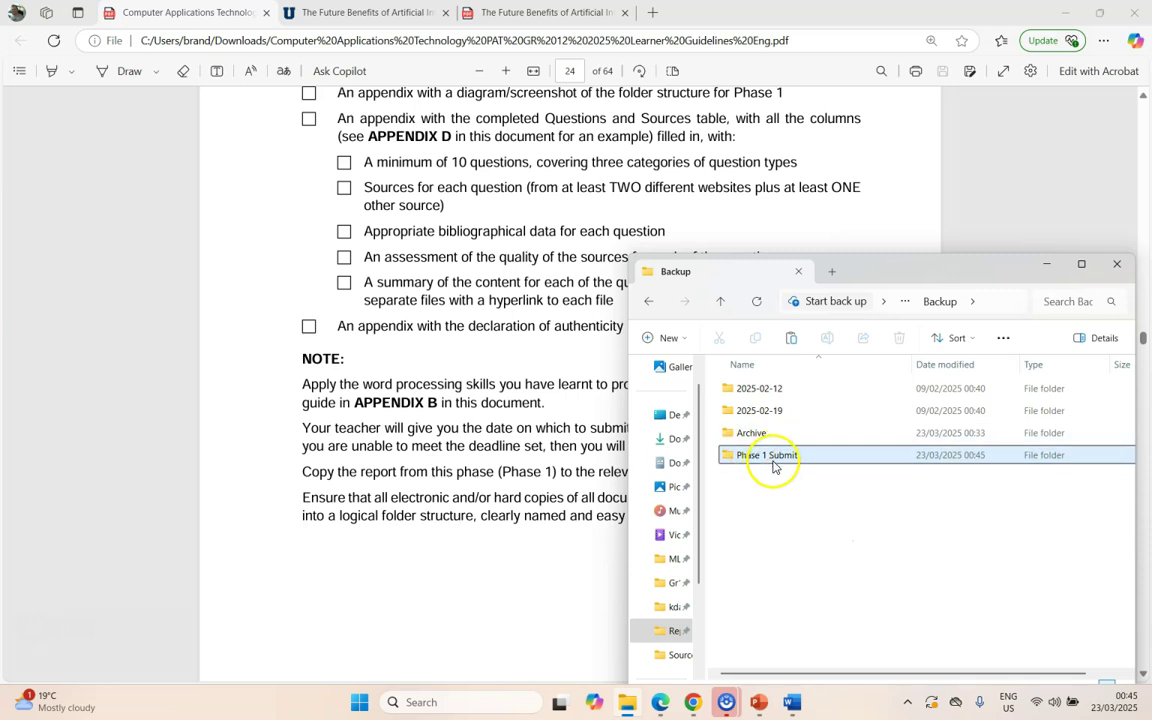
pyautogui.click(648, 301)
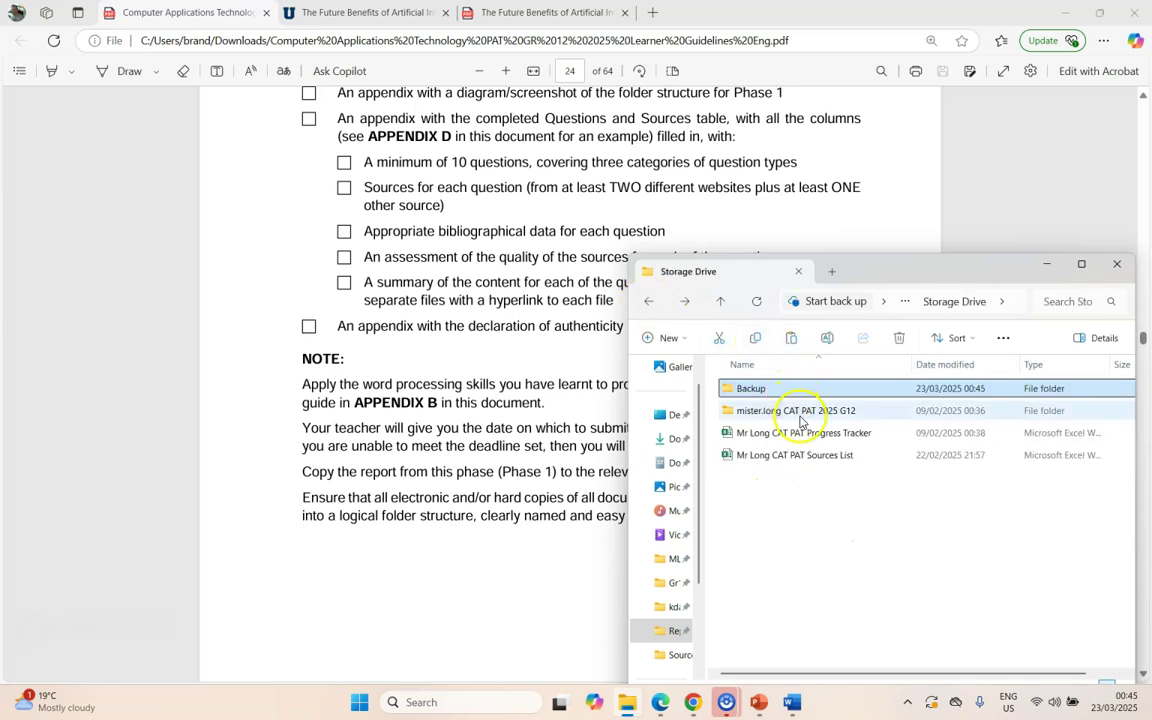
pyautogui.doubleClick(757, 387)
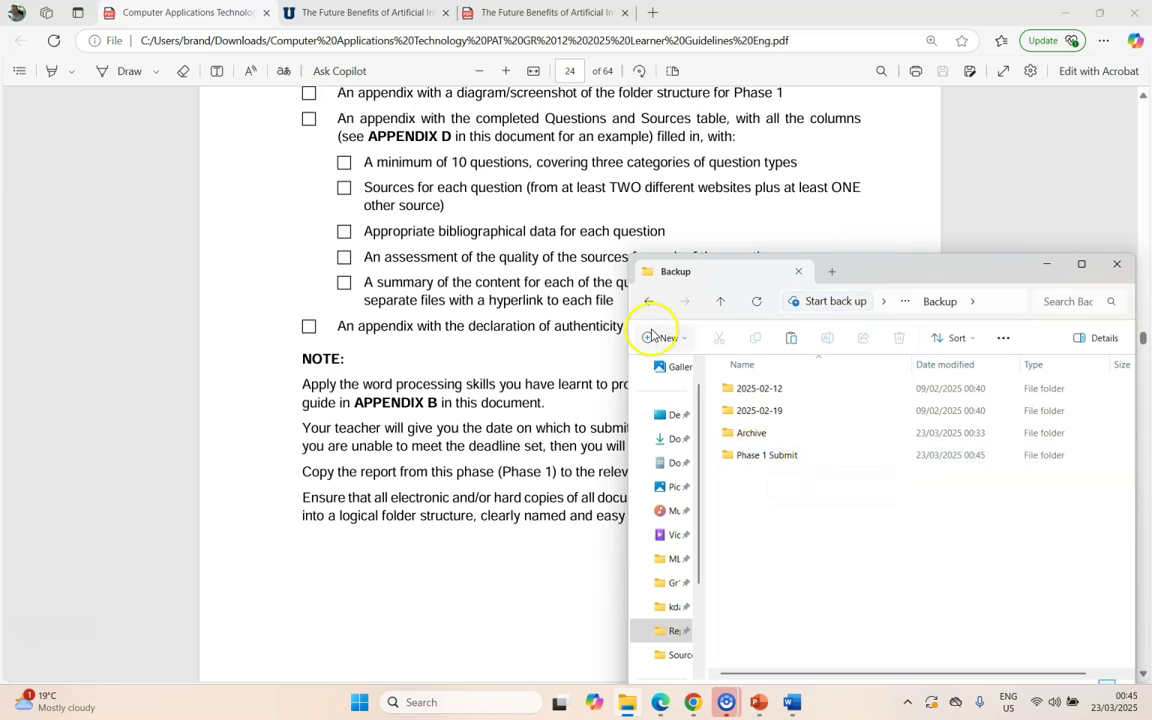
pyautogui.click(648, 301)
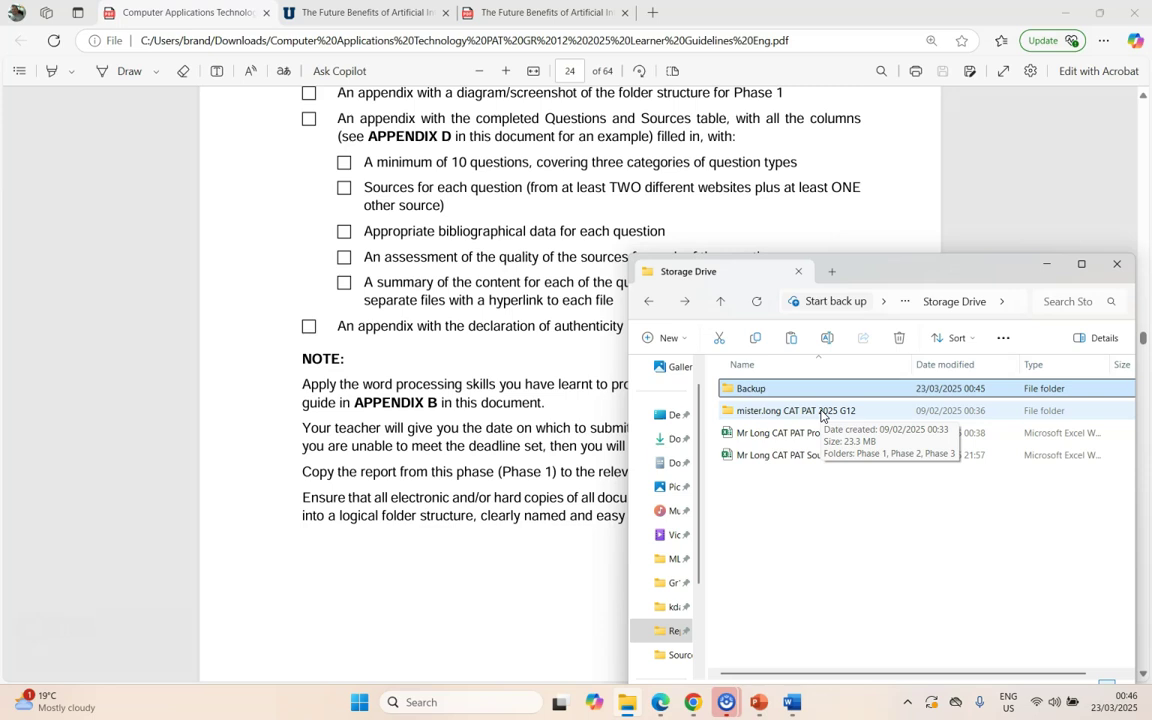
# - Scroll the guidelines PDF to page 40's Phase 1 Document marking criteria (32 marks)
pyautogui.hotkey('alt', 'Tab')
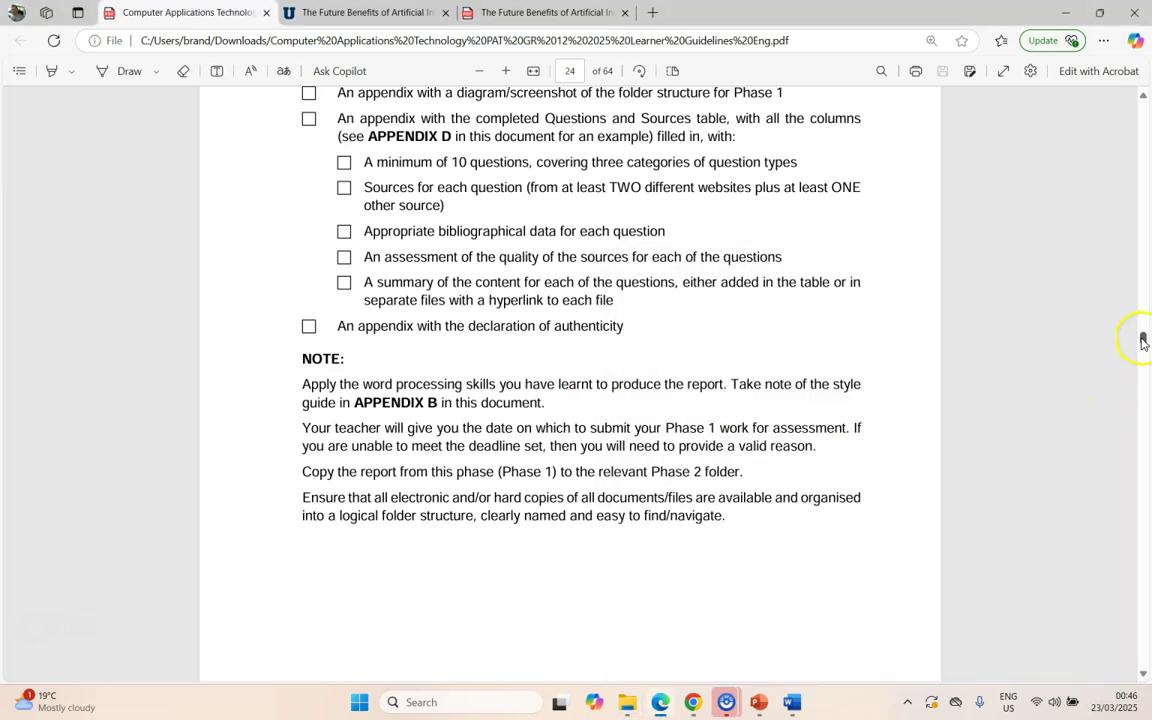
pyautogui.moveTo(1145, 338); pyautogui.dragTo(1143, 489)
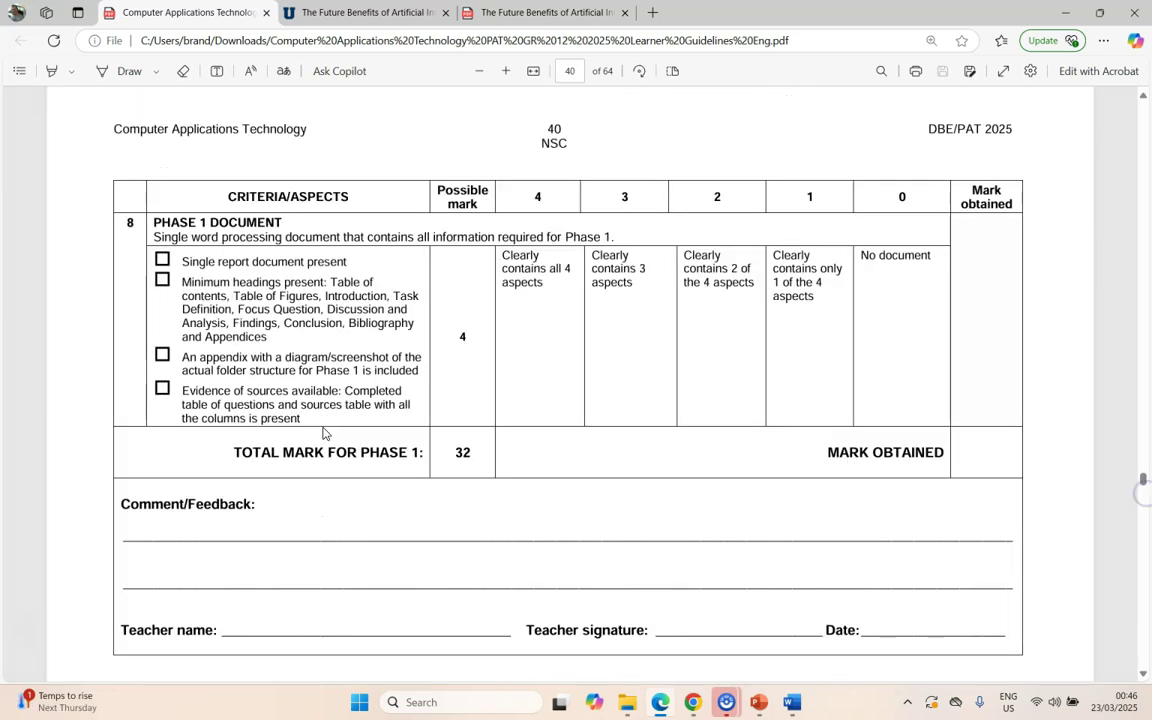